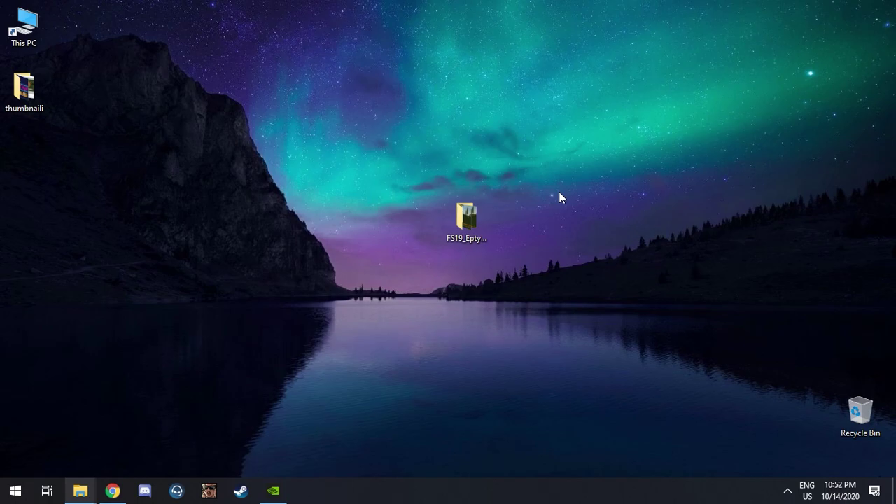
Open map01 from the maps folder of FS19_EptyMap in GIANTS Editor version 8.2.0
double_click(471, 217)
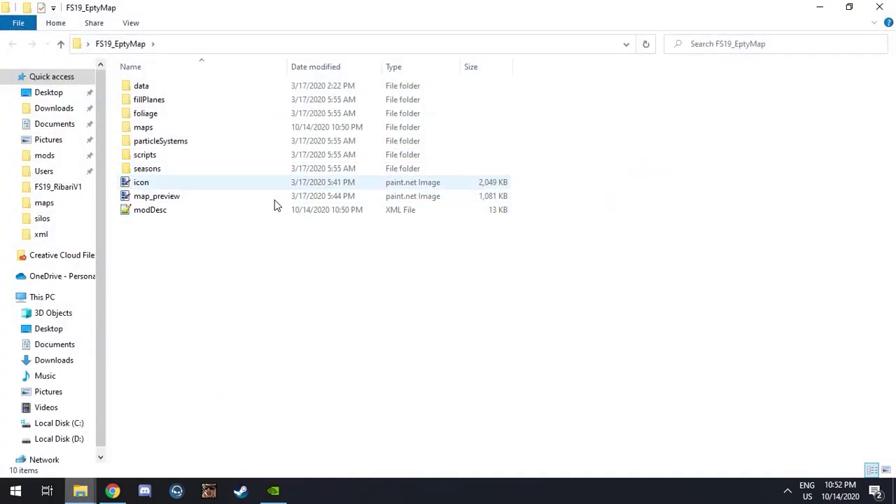
double_click(272, 127)
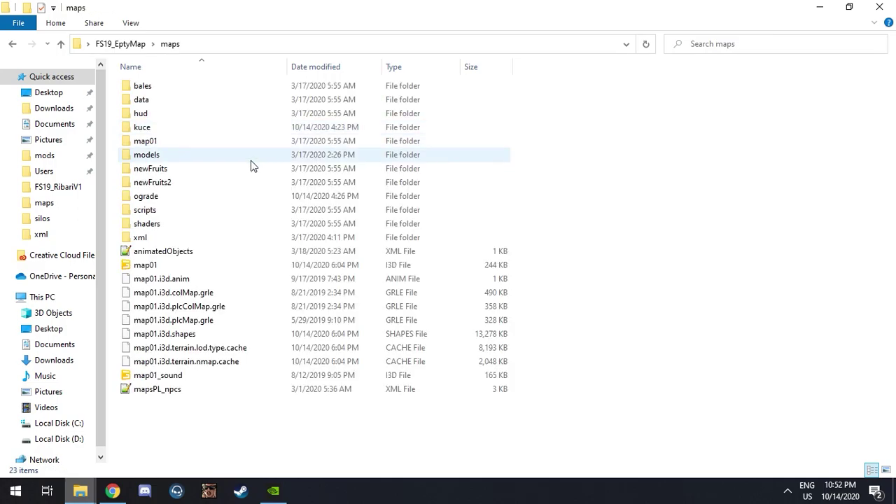
double_click(207, 265)
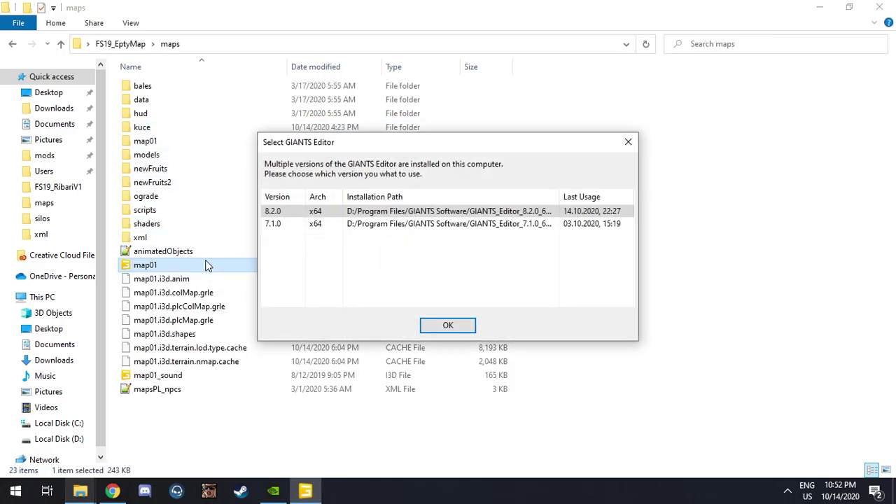
left_click(432, 327)
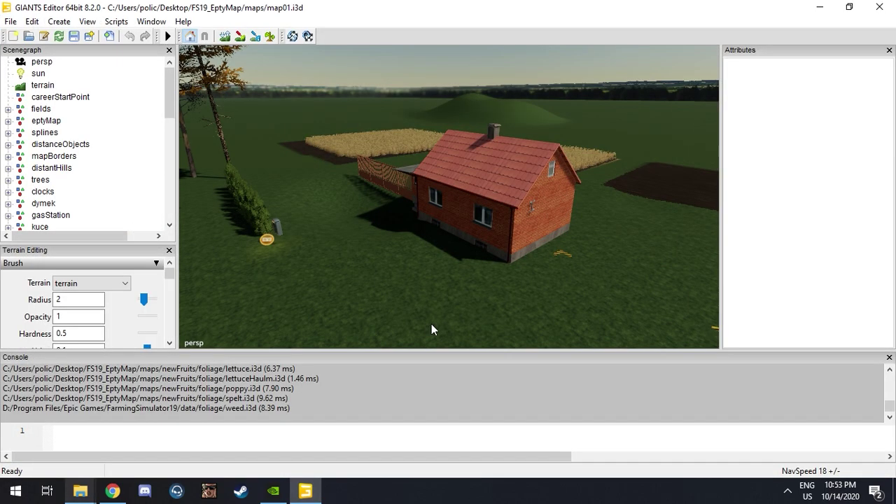
right_click_drag(486, 264, 366, 279)
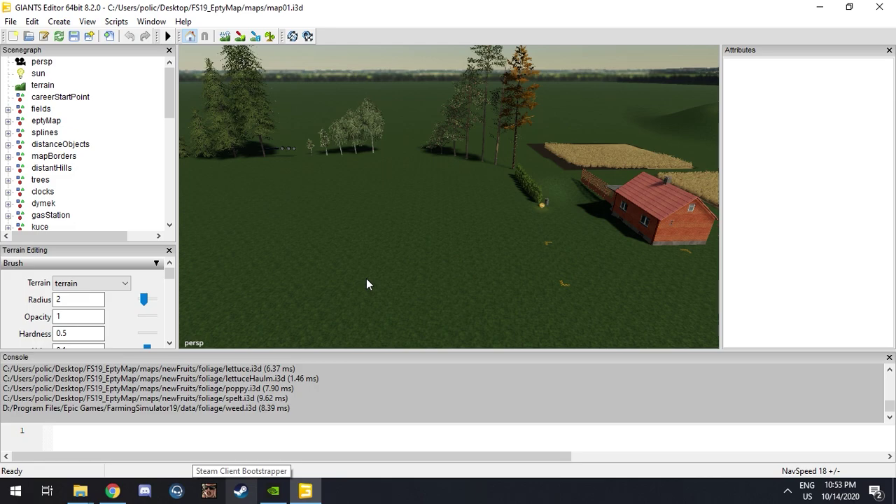
Switch to Chrome, search Google for "cow husbandry fs 19" and browse the image results for cow barn mods
left_click(112, 491)
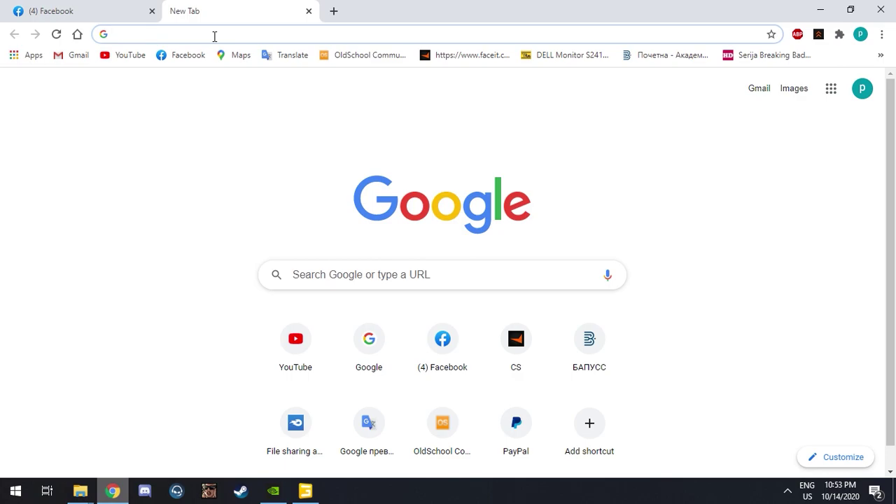
type("cow husbandry fs 19")
key("Return")
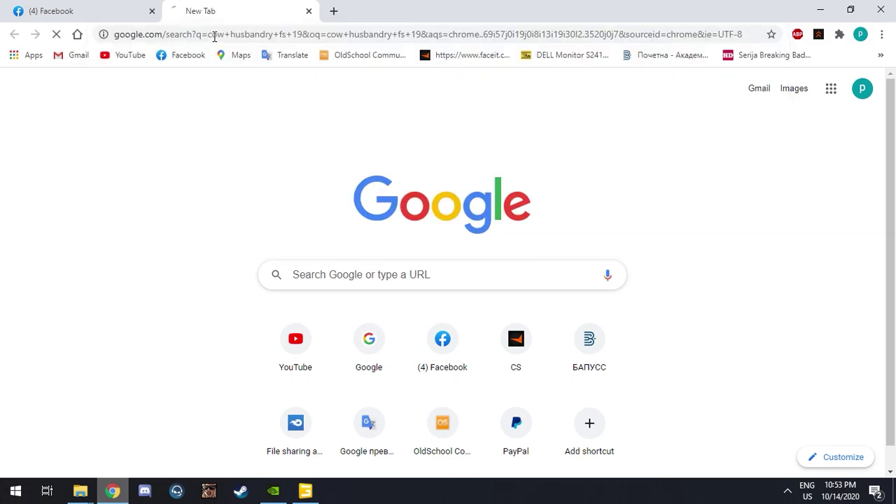
left_click(178, 132)
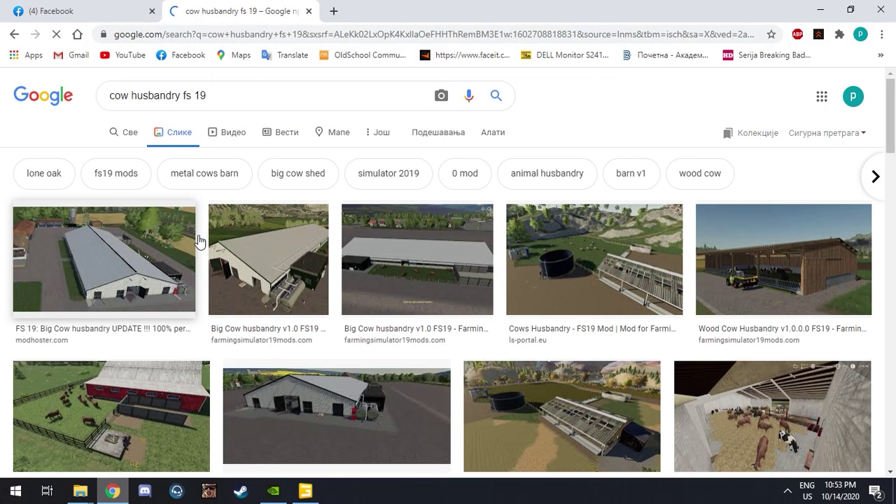
scroll(231, 224, "down", 4)
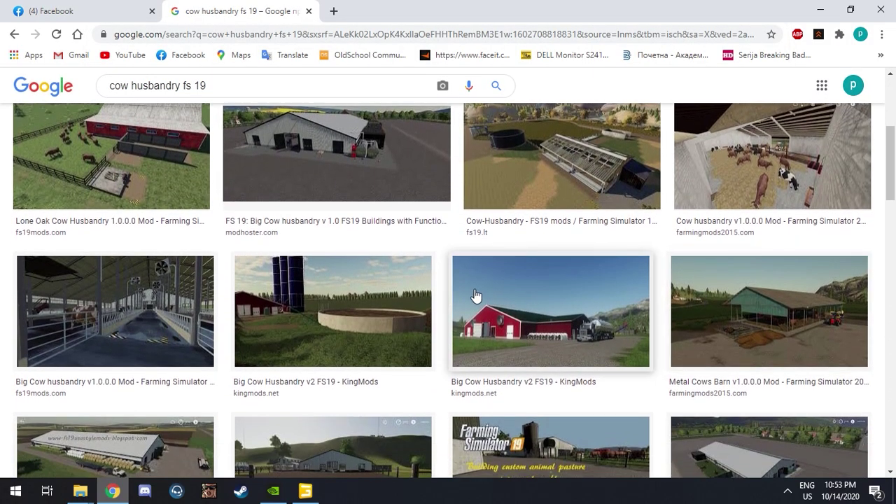
scroll(208, 376, "down", 1)
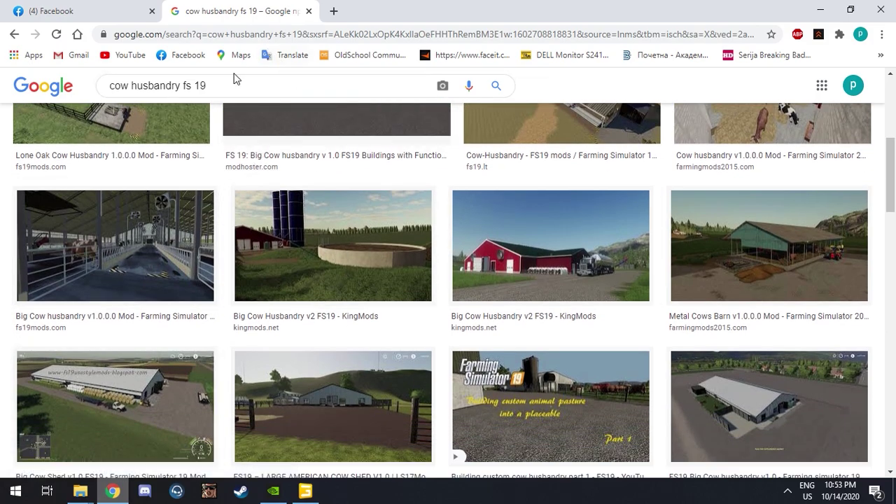
scroll(219, 161, "up", 2)
scroll(210, 192, "up", 3)
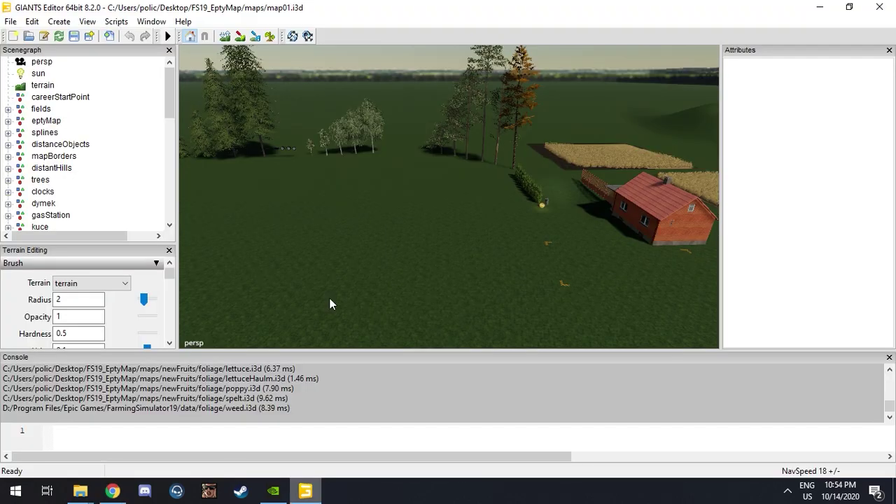
right_click_drag(329, 298, 338, 249)
scroll(339, 250, "up", 1)
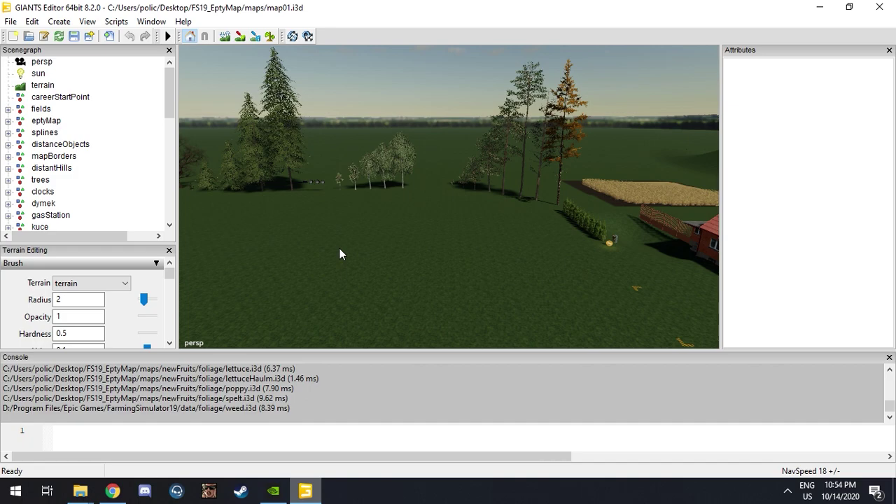
right_click_drag(339, 248, 338, 230)
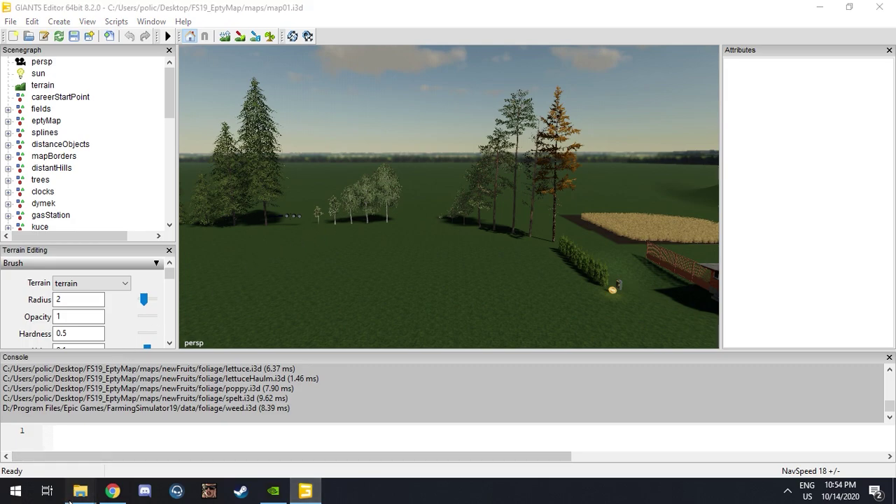
Close the FS19_EptyMap maps folder window and switch to the FS19_RibariV1 mod folder in File Explorer
mouse_move(79, 491)
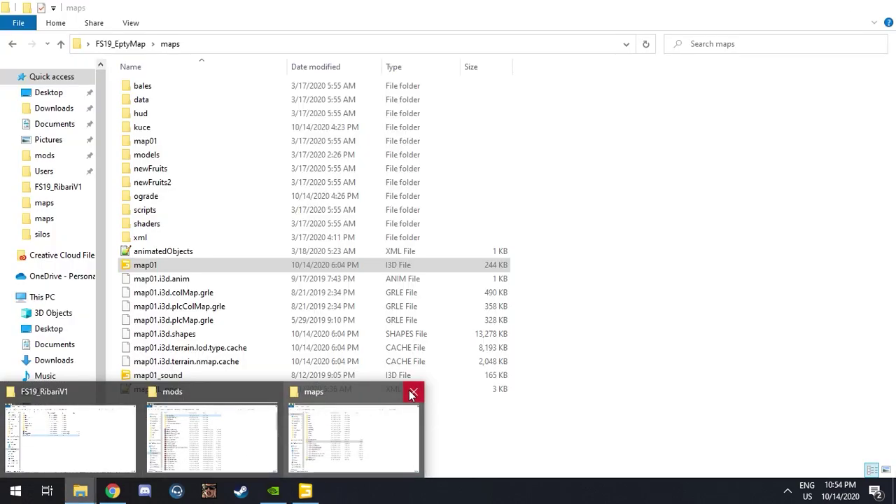
left_click(413, 392)
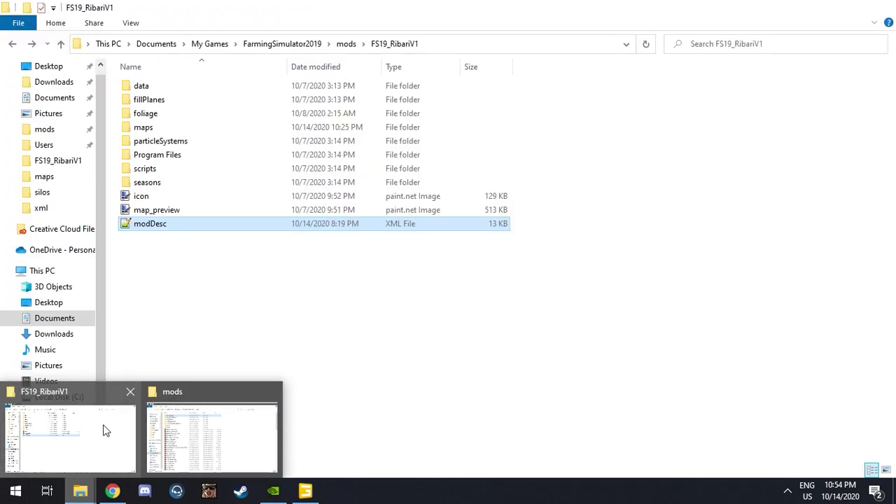
left_click(88, 417)
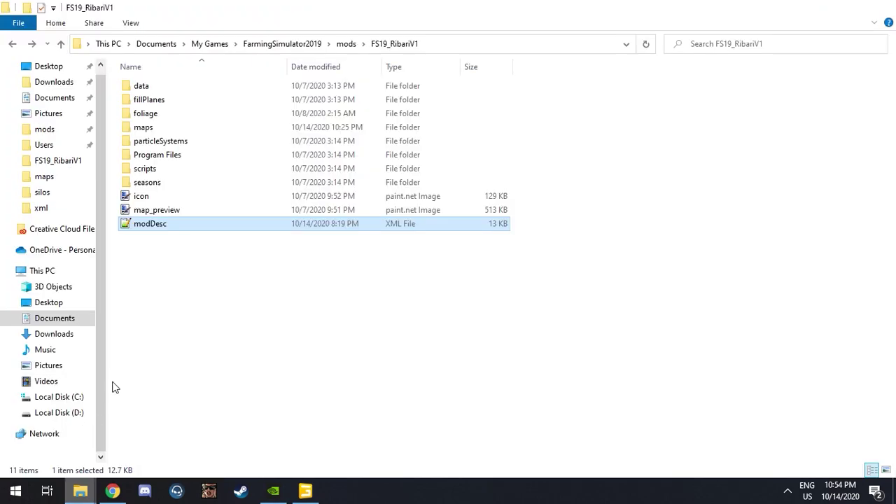
left_click(294, 315)
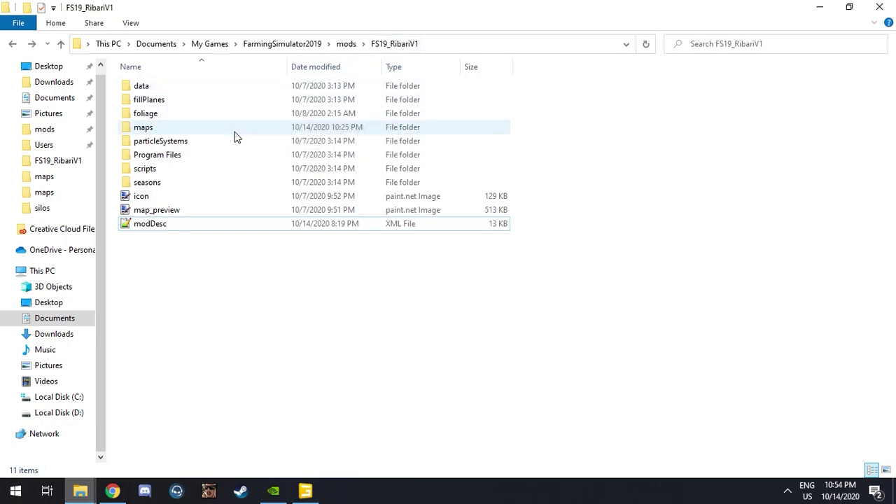
left_click(740, 44)
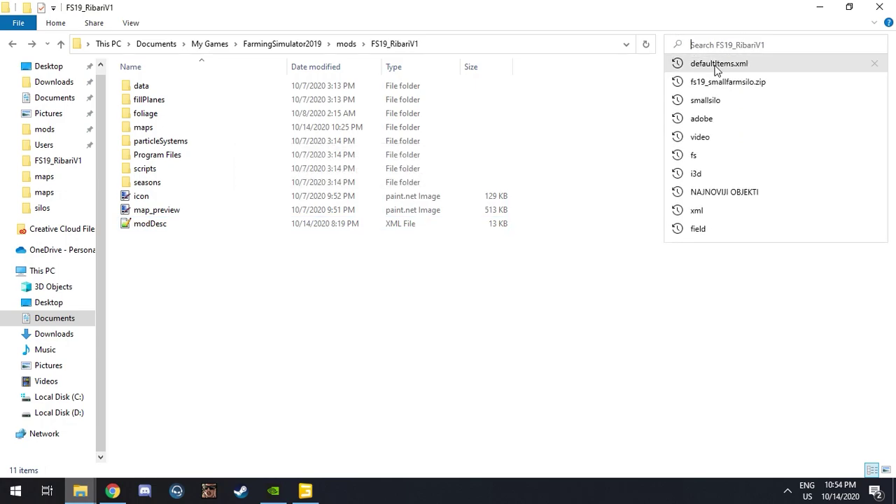
type("defaulti")
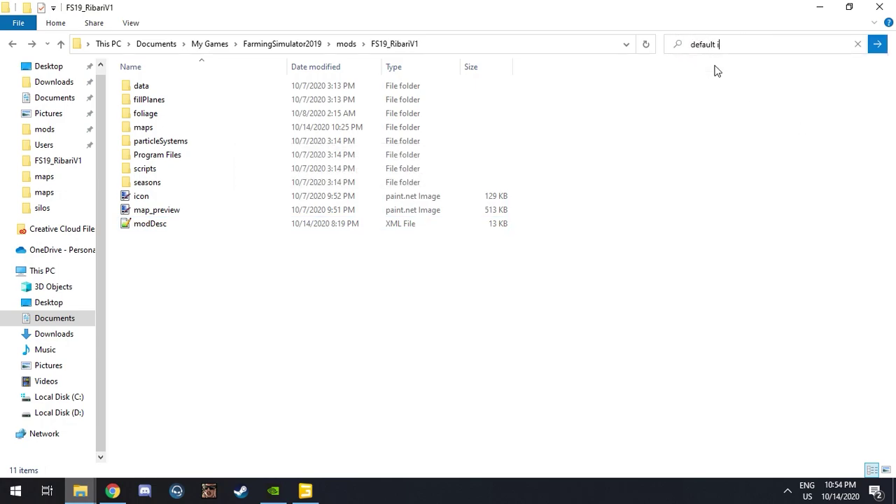
type("tems")
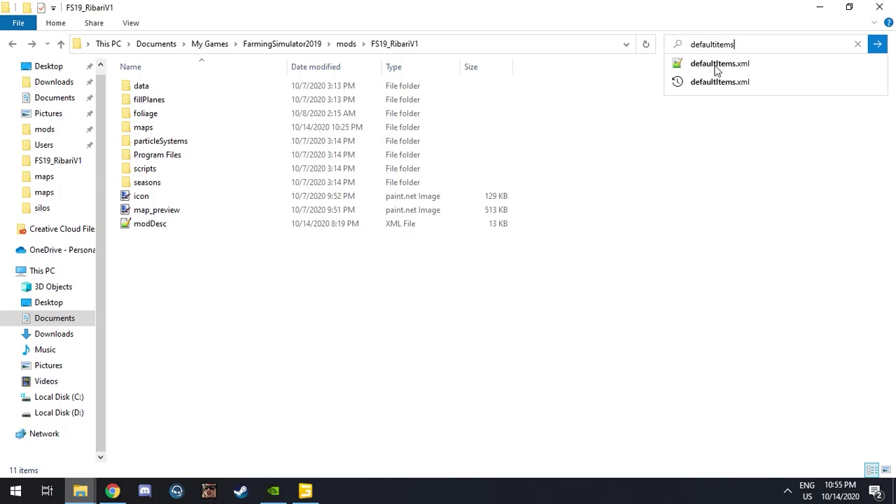
key("Escape")
left_click(778, 46)
key("Escape")
key("Escape")
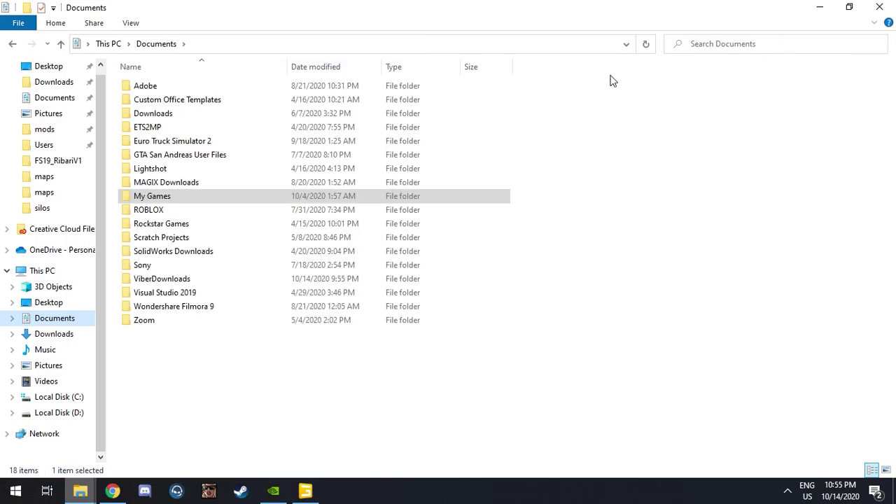
left_click(12, 44)
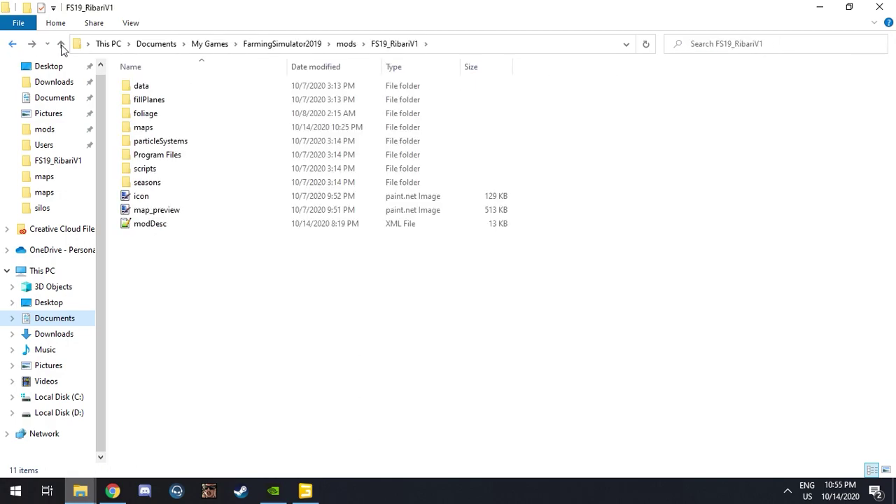
Search the FS19_RibariV1 folder for defaultItems.xml and open the file in Notepad++
left_click(681, 42)
left_click(719, 78)
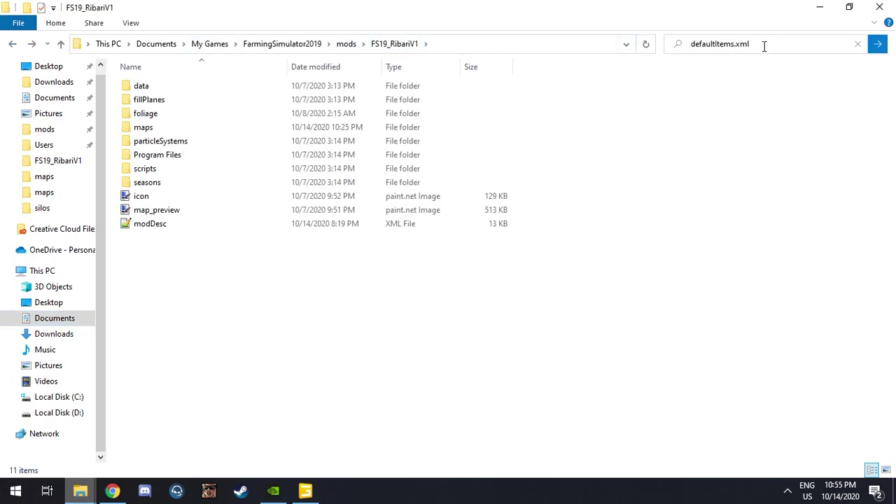
left_click(243, 86)
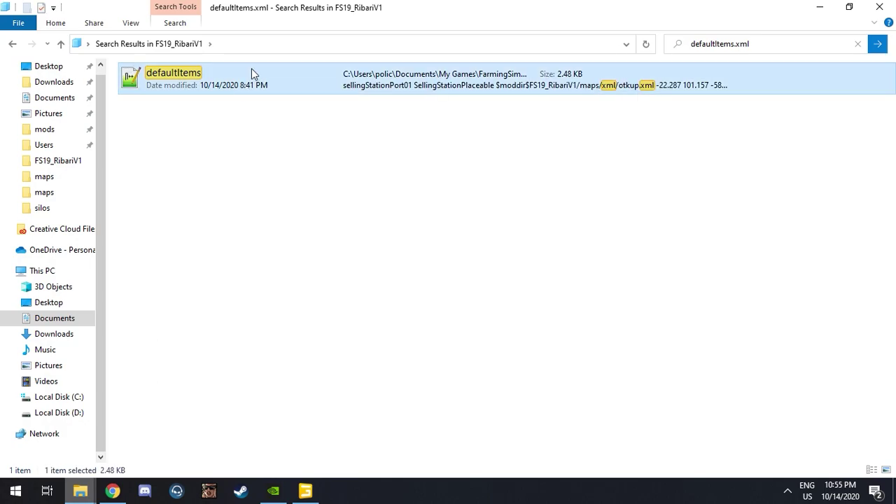
double_click(251, 73)
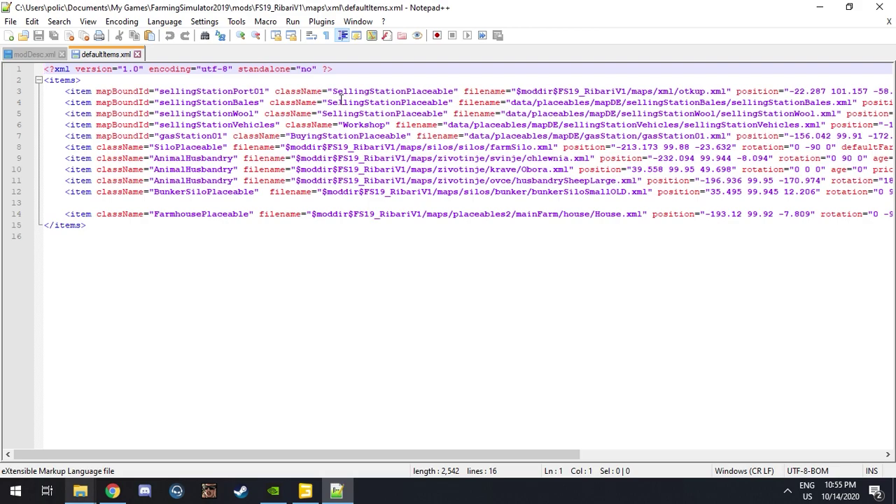
Examine the selling station, silo and AnimalHusbandry item entries in defaultItems.xml
left_click(381, 114)
left_click(183, 124)
left_click(231, 147)
left_click(233, 159)
left_click(226, 170)
left_click(169, 179)
left_click_drag(57, 158, 91, 185)
left_click(144, 169)
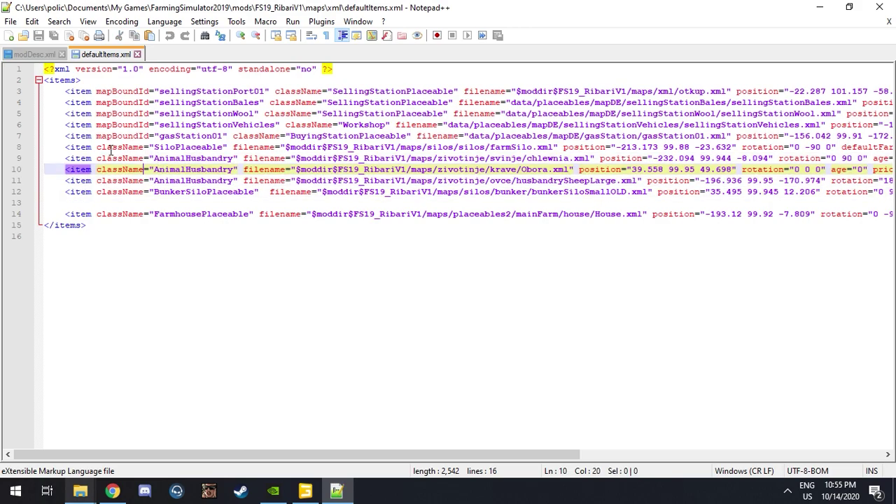
Examine the SiloPlaceable, BunkerSiloPlaceable and FarmhousePlaceable entries and their file paths
left_click_drag(54, 145, 459, 147)
left_click(458, 147)
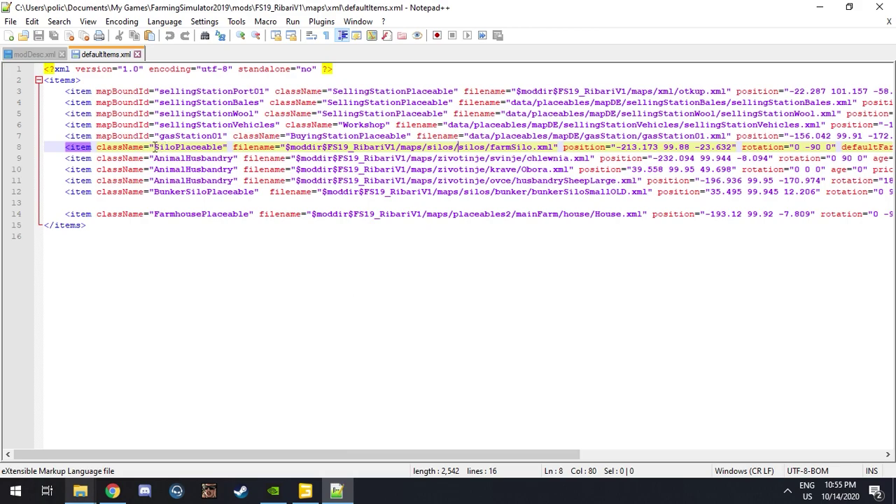
left_click_drag(115, 191, 251, 191)
left_click(263, 191)
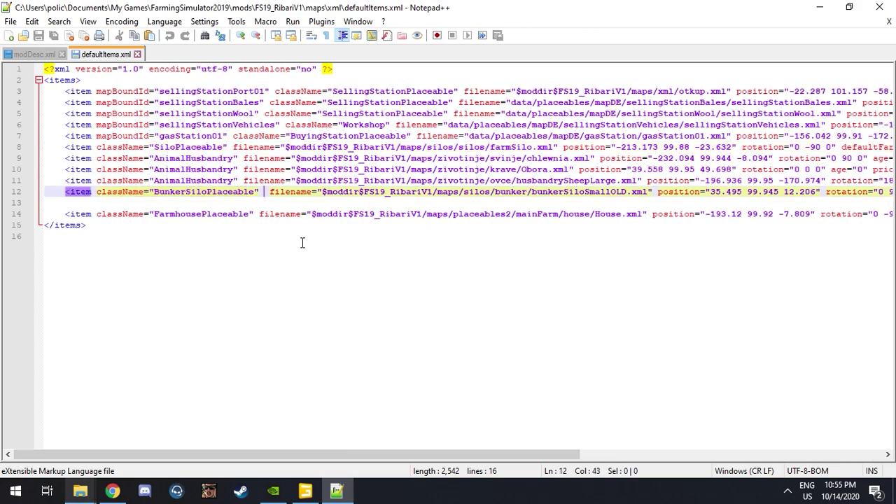
left_click(68, 213)
left_click(595, 216)
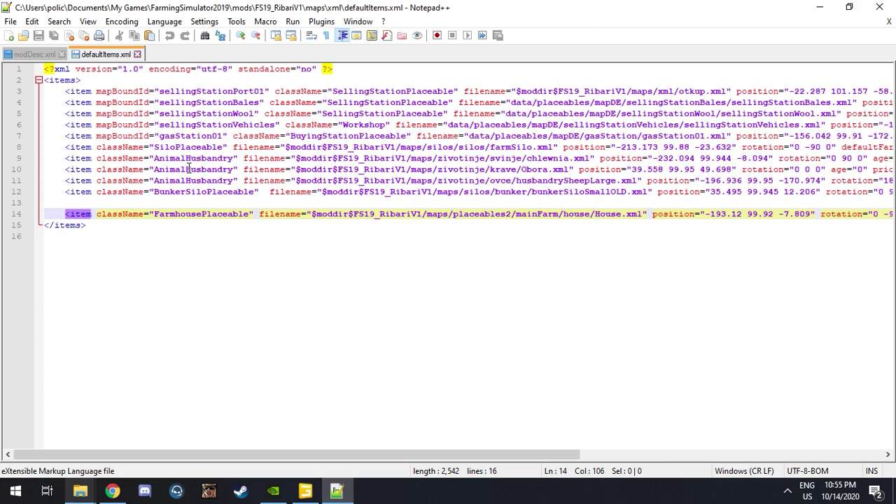
Examine each part of the filename path in the AnimalHusbandry entry for krave/Obora.xml, undoing any accidental text move
left_click(497, 170)
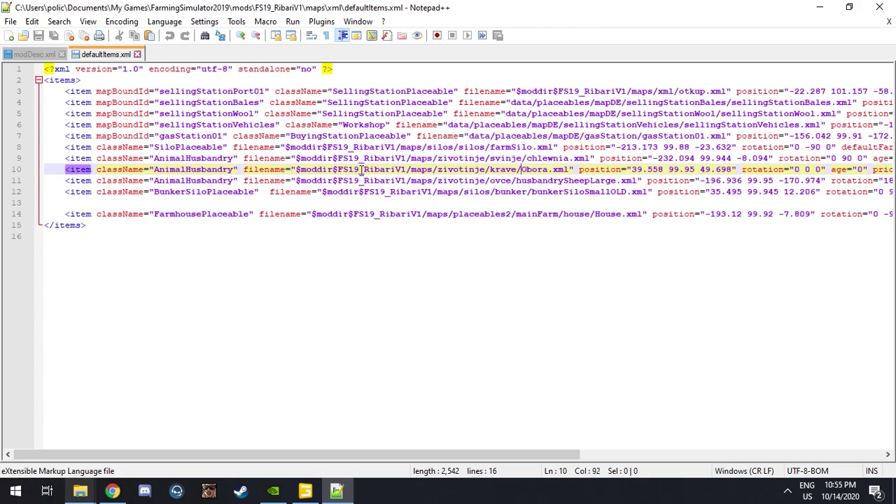
left_click_drag(296, 170, 339, 170)
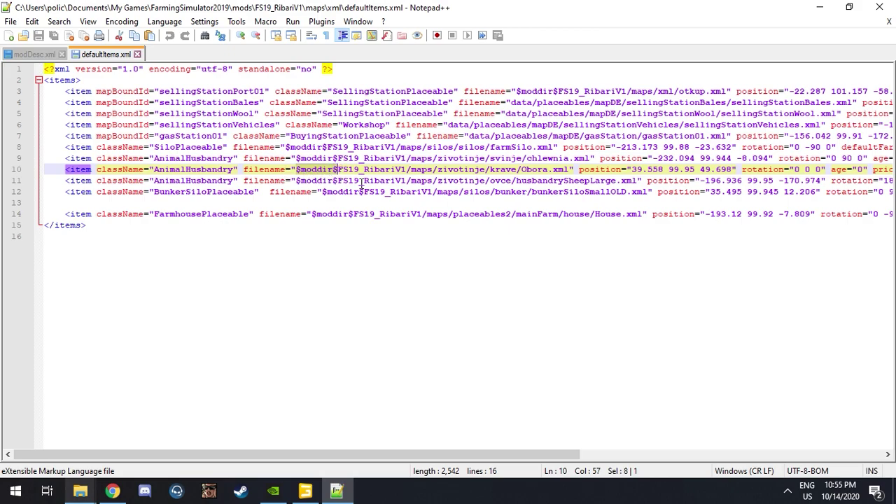
left_click_drag(340, 170, 426, 170)
left_click(409, 160)
left_click(410, 170)
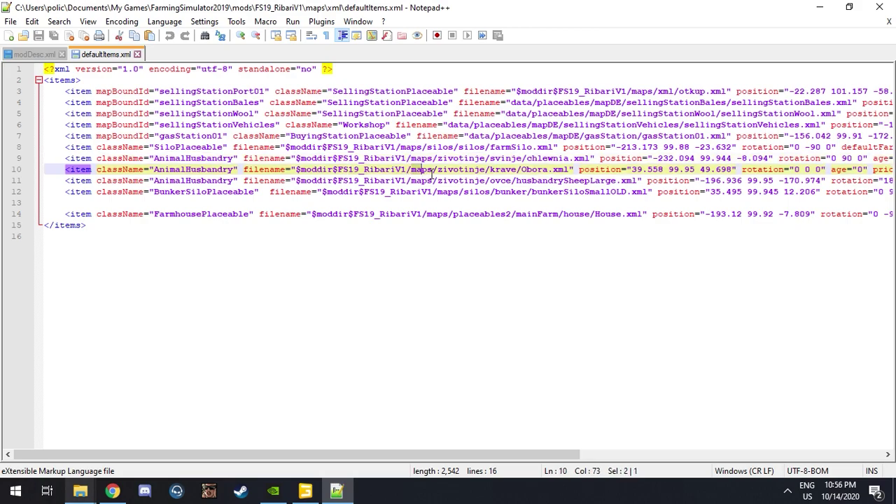
left_click_drag(438, 170, 507, 172)
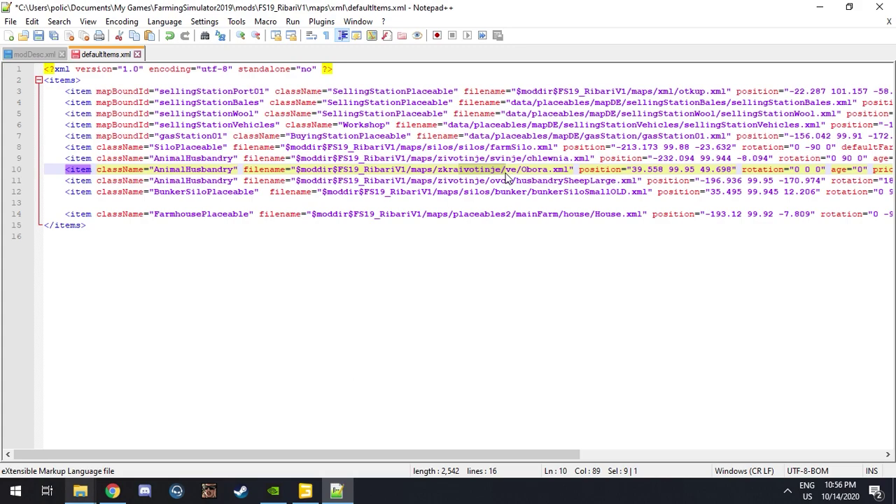
key("ctrl+z")
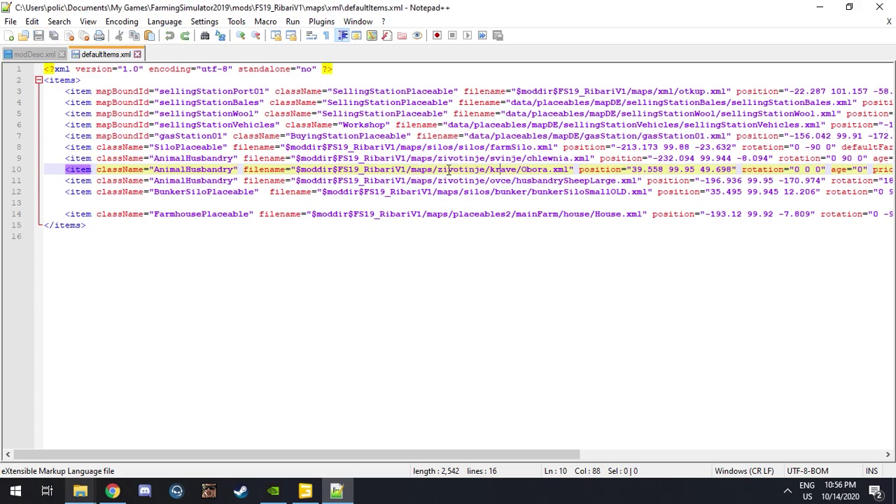
Switch to File Explorer, open FS19_RibariV1/maps/zivotinje/krave and review the cow husbandry files and folders
mouse_move(80, 490)
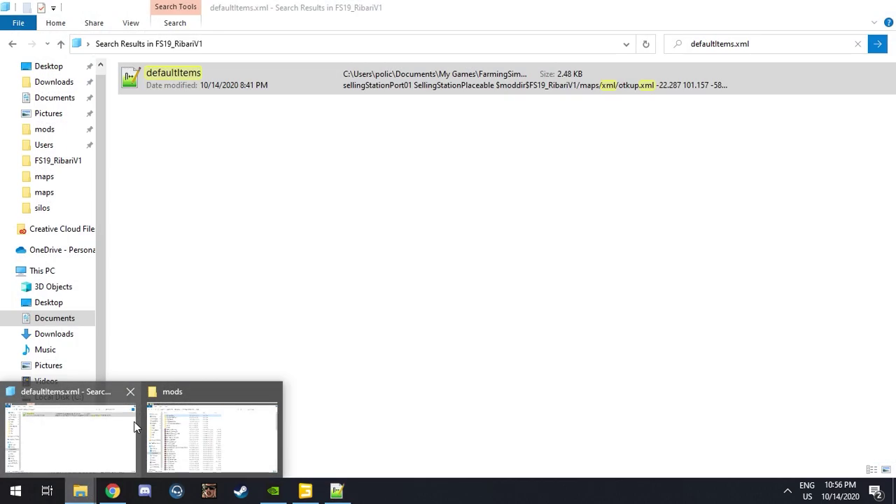
left_click(116, 410)
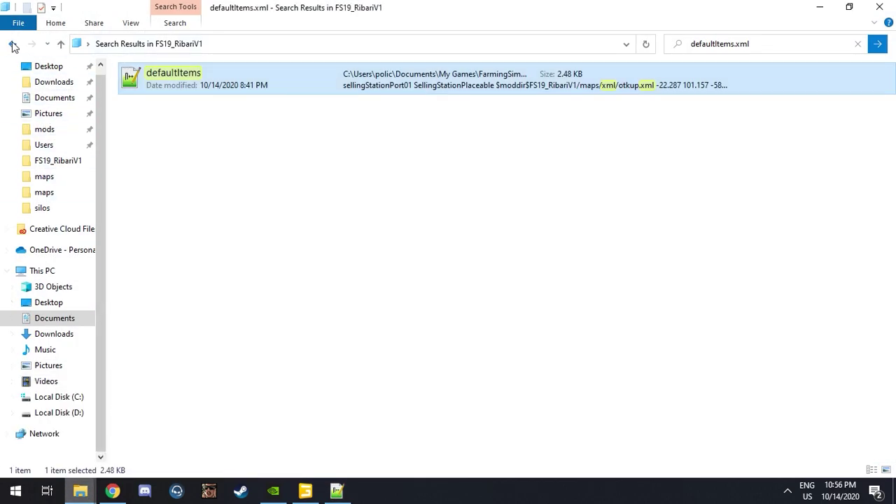
key("alt+Left")
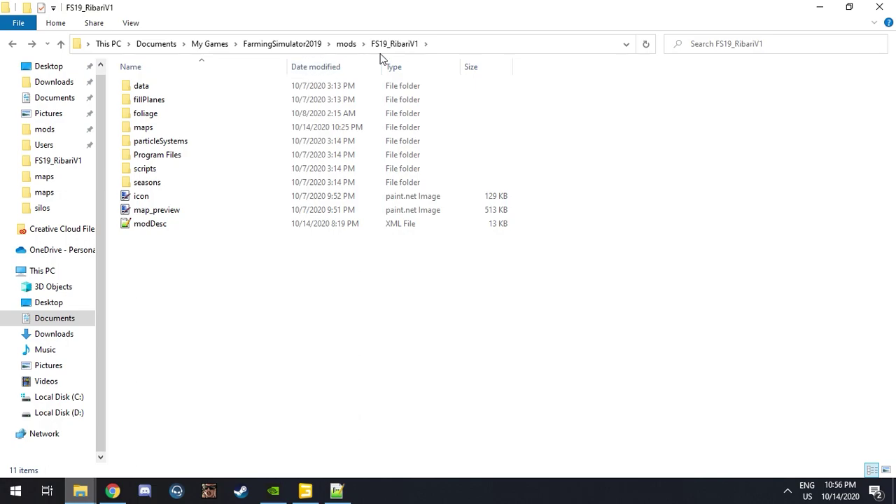
double_click(214, 129)
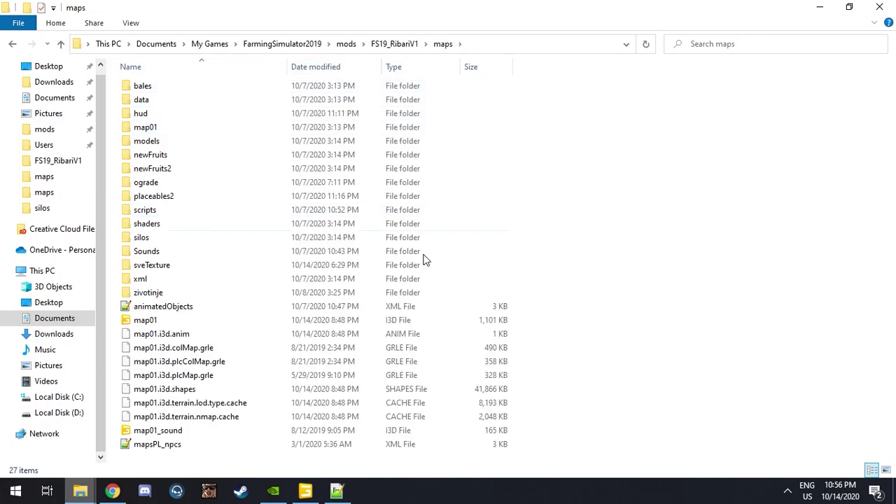
double_click(249, 296)
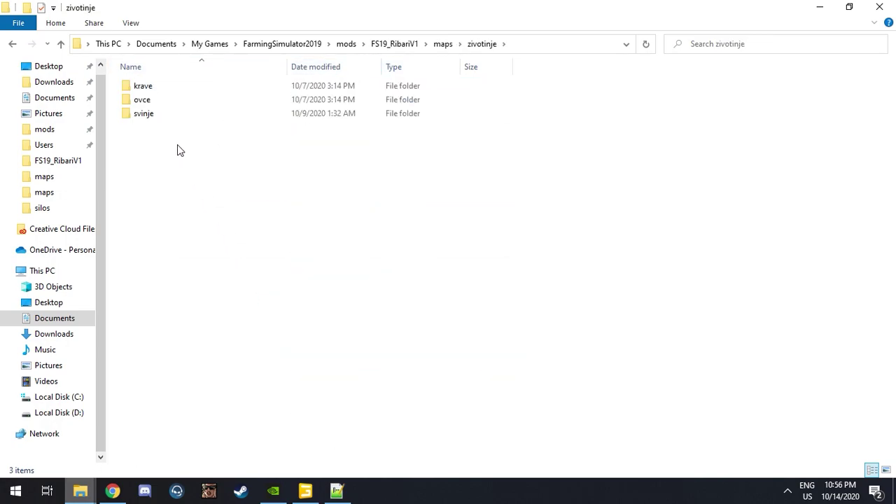
double_click(177, 86)
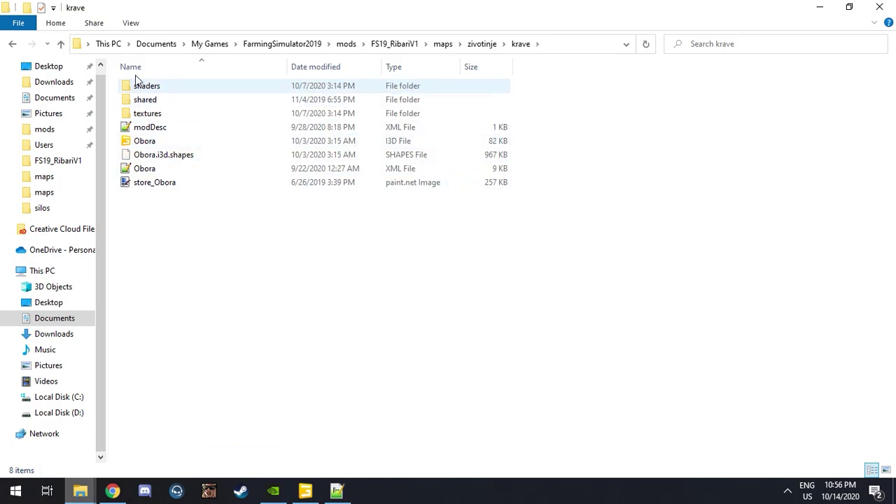
left_click_drag(154, 217, 238, 84)
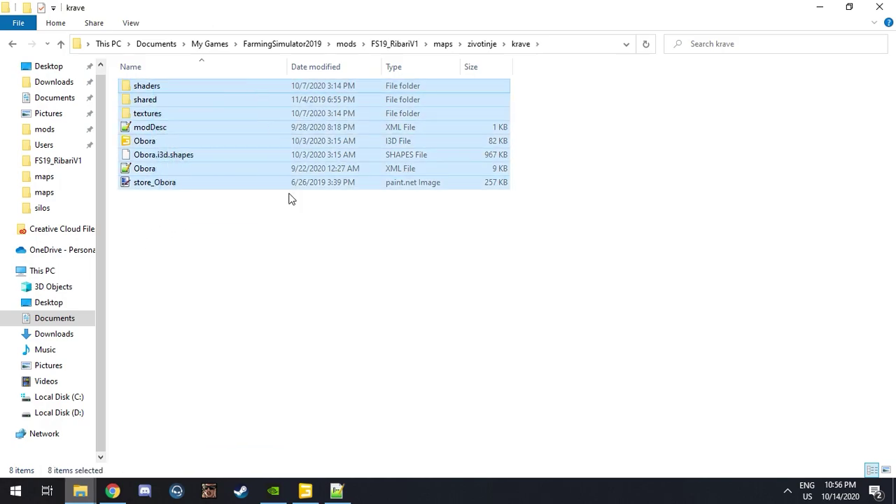
left_click(289, 199)
Copy the krave folder from zivotinje and paste it into the maps folder of FS19_EptyMap on the Desktop
left_click(14, 44)
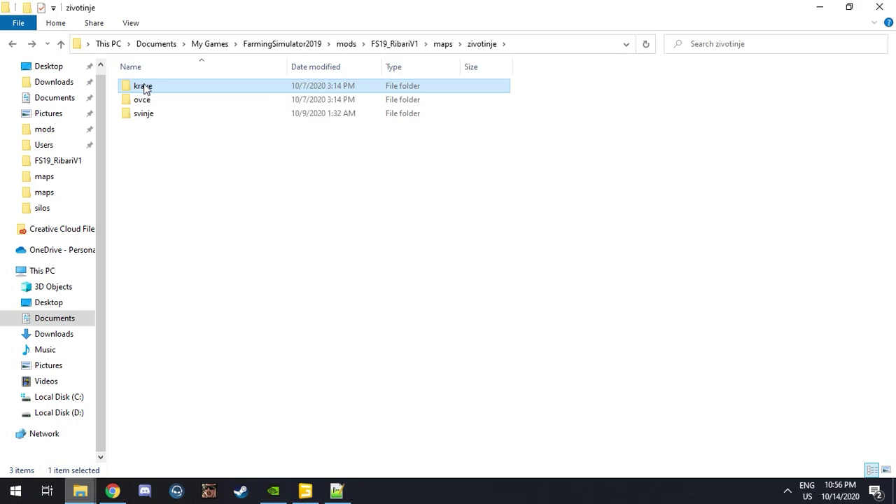
right_click(144, 87)
left_click(187, 362)
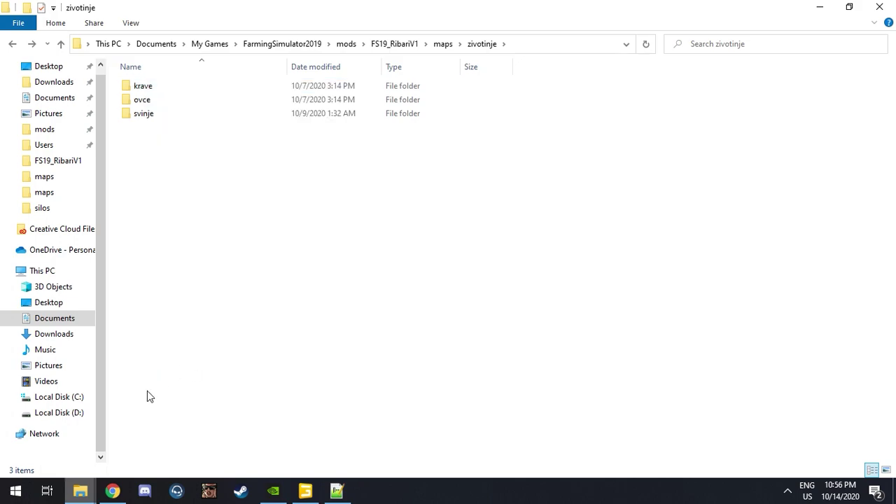
mouse_move(79, 490)
left_click(168, 463)
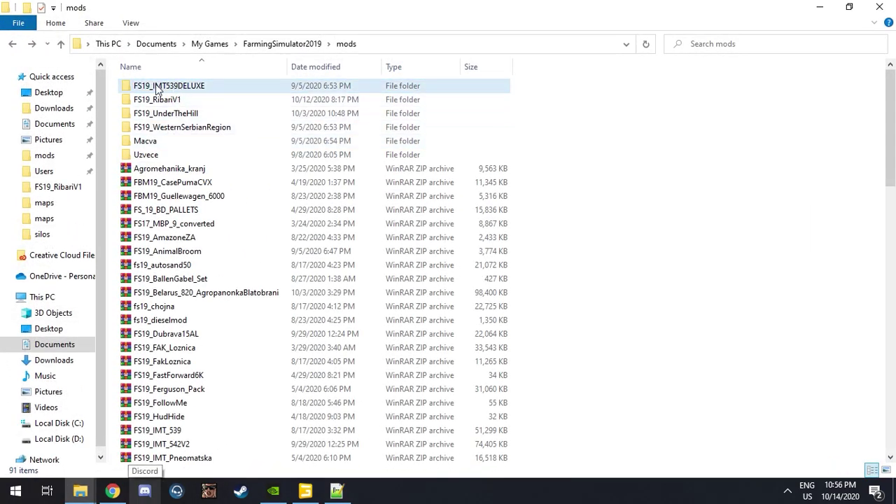
left_click(42, 93)
left_click(170, 98)
double_click(170, 98)
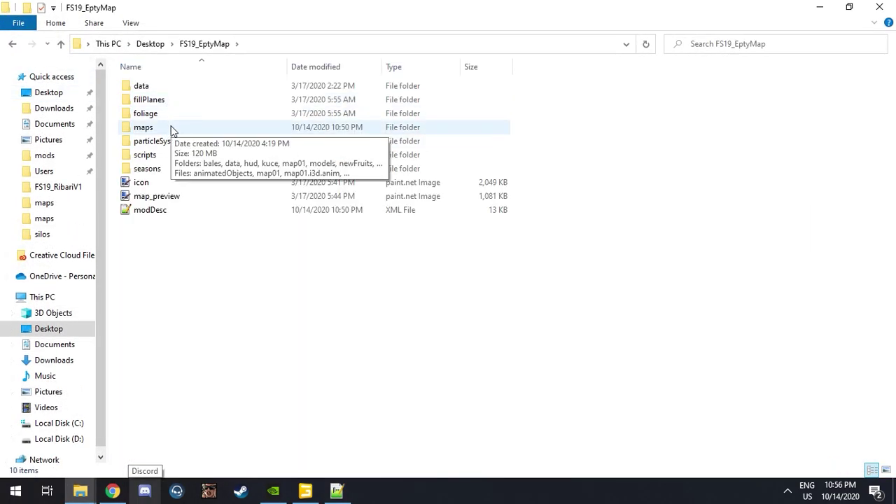
double_click(172, 129)
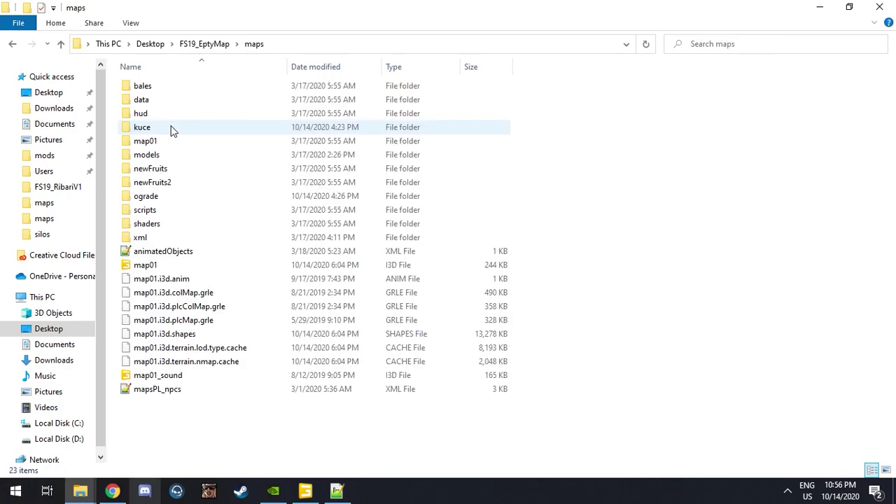
right_click(581, 189)
left_click(608, 274)
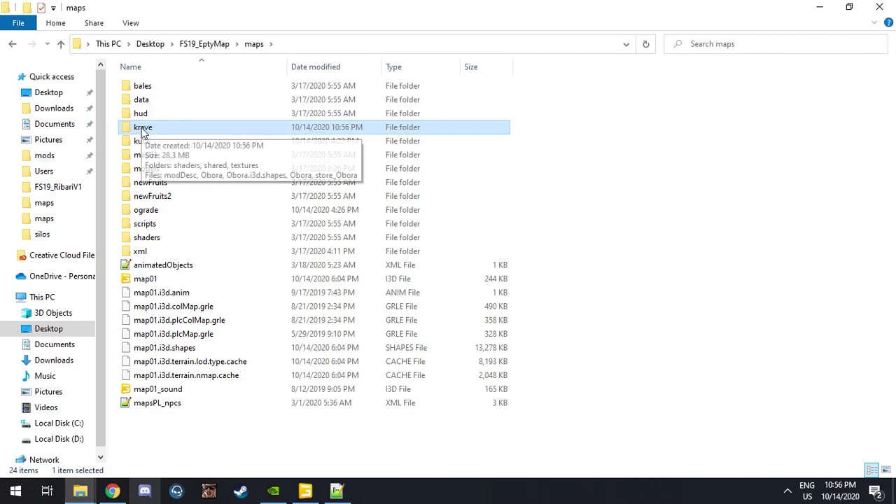
Check the contents of the pasted krave folder and return to the FS19_EptyMap maps folder
double_click(142, 128)
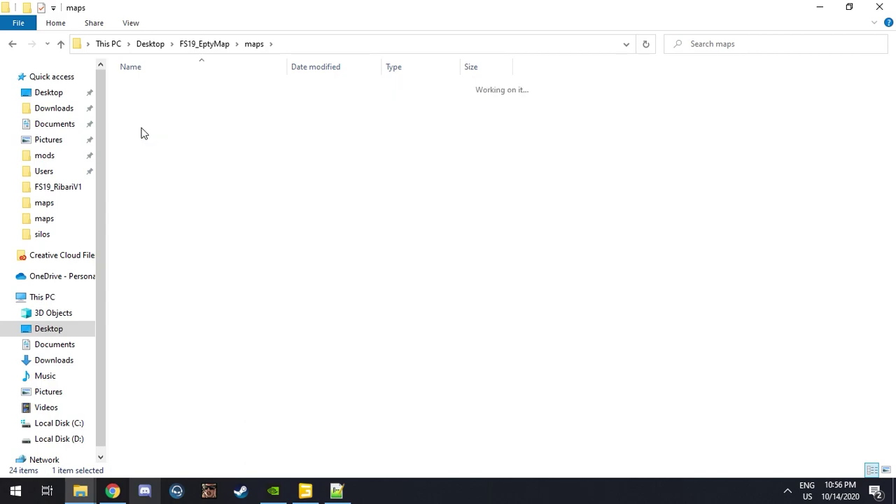
left_click_drag(215, 298, 348, 90)
left_click(224, 224)
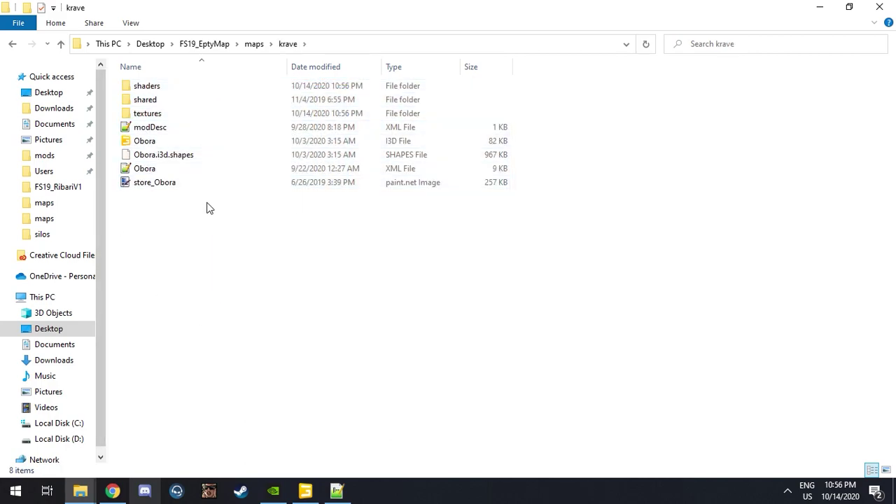
left_click(12, 43)
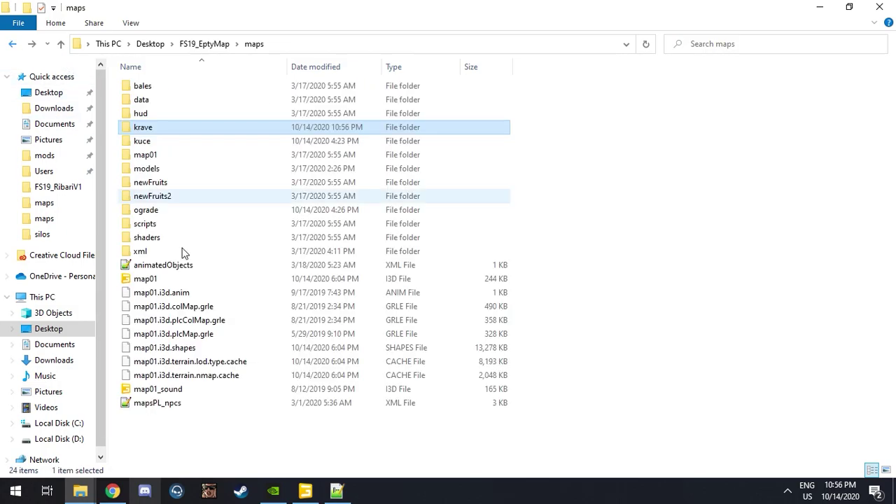
Switch to GIANTS Editor and import the Obora i3d file from Desktop/FS19_EptyMap/maps/krave into map01
left_click(305, 491)
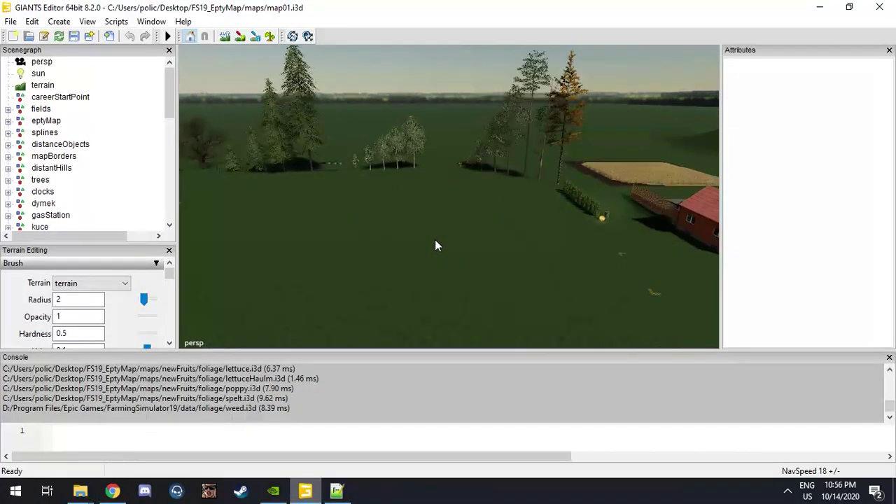
left_click(10, 21)
left_click(35, 161)
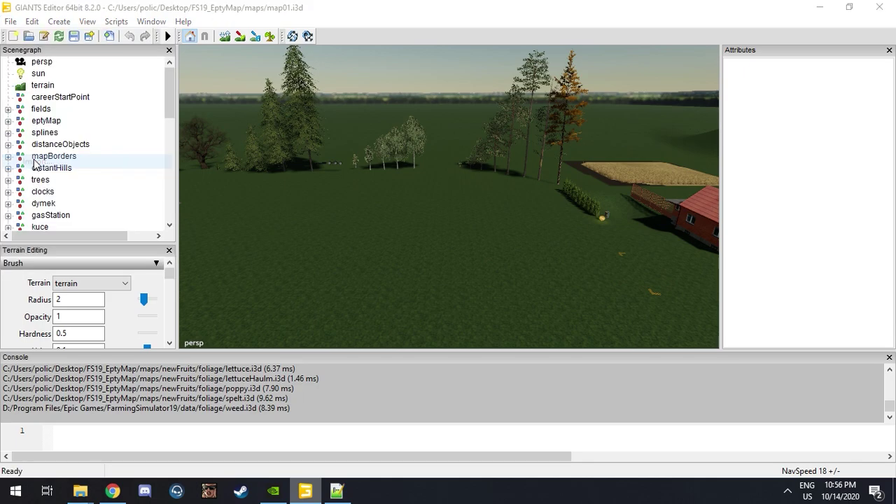
scroll(85, 179, "down", 2)
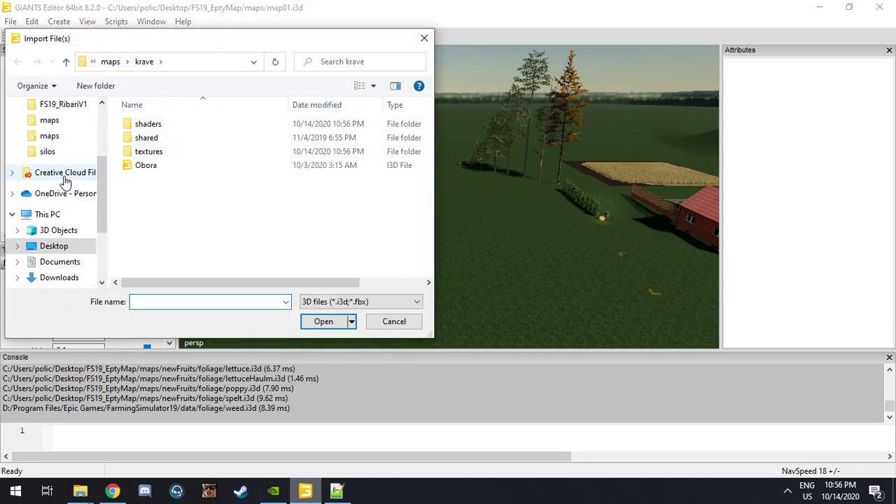
left_click(55, 247)
double_click(148, 140)
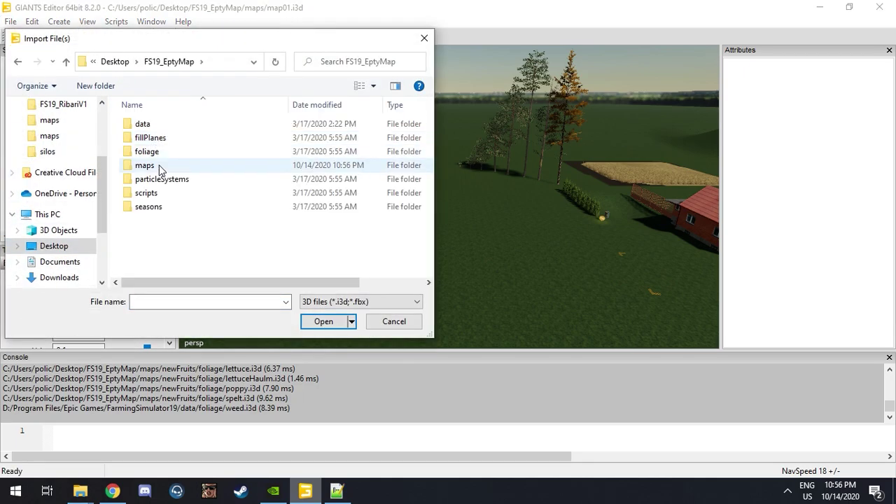
double_click(161, 162)
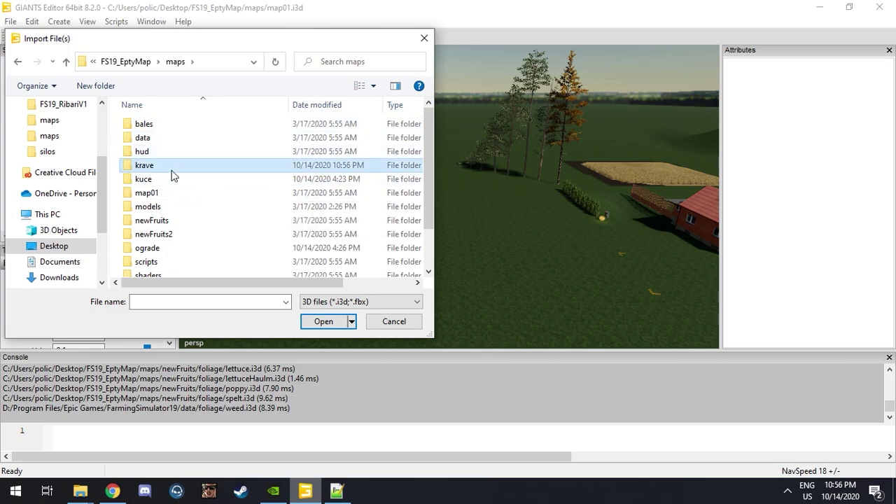
double_click(171, 167)
double_click(179, 166)
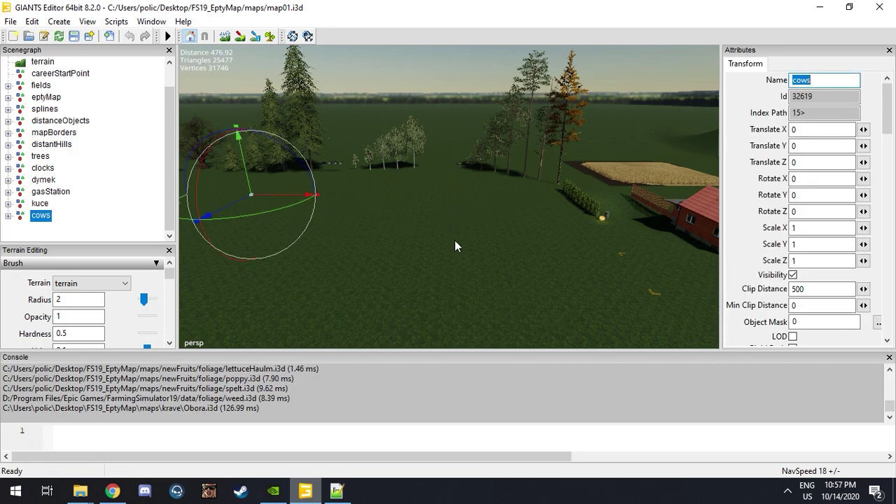
Place the cows group on the open grass at about X 263, Z 322 and raise it slightly to Y 99.978
key("i")
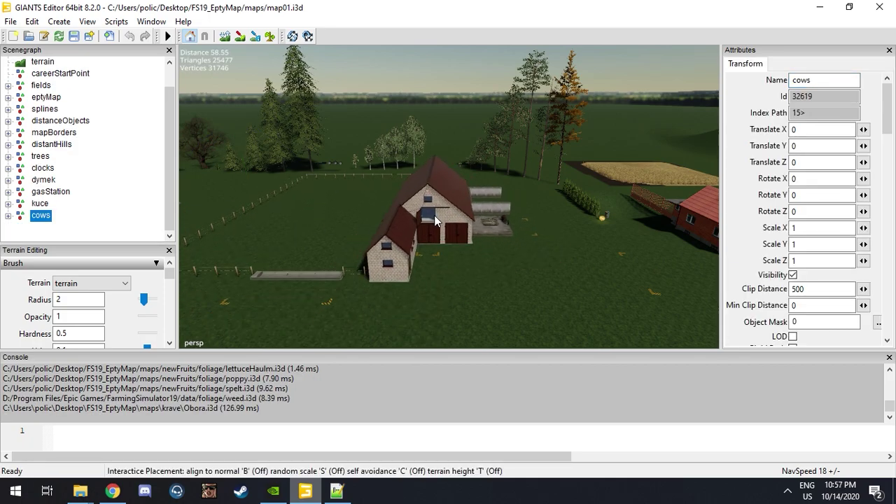
left_click(527, 286)
scroll(539, 298, "up", 5)
key("f")
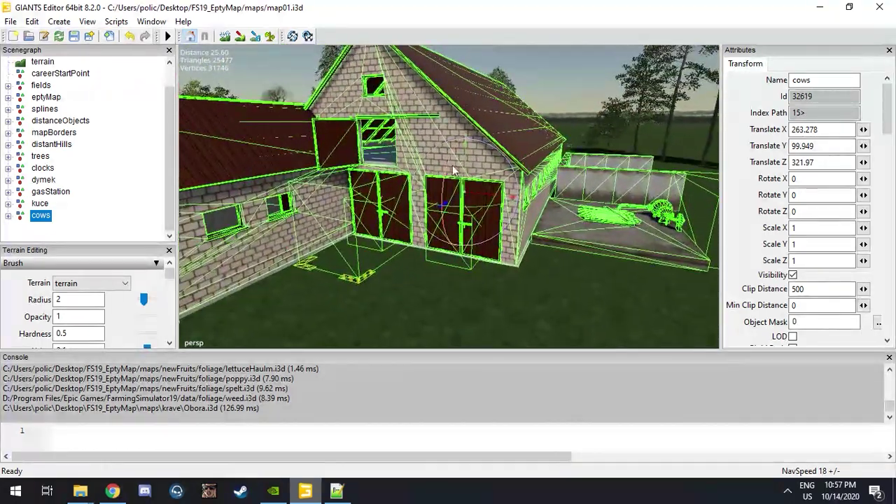
left_click_drag(465, 156, 464, 154)
scroll(464, 155, "down", 3)
right_click_drag(464, 155, 510, 218)
scroll(494, 221, "down", 2)
right_click_drag(205, 146, 473, 214)
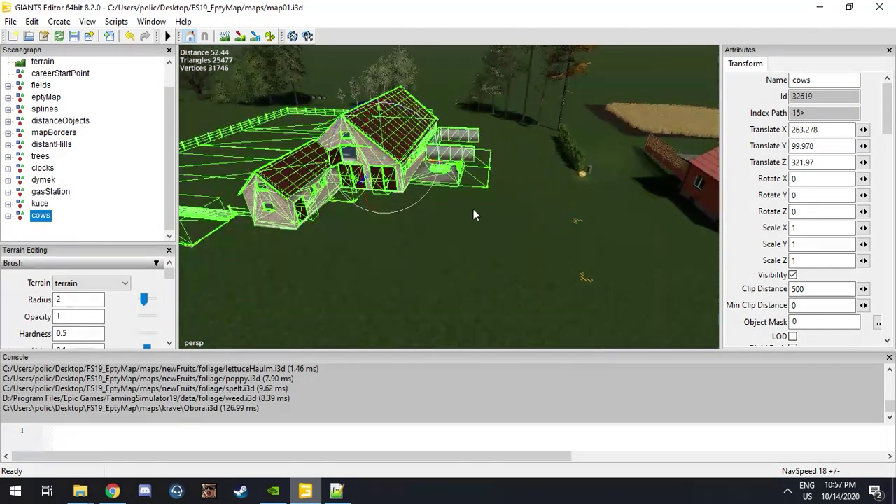
Examine the careerStartPoint location relative to the barn, then reselect the cows group and inspect its placement
double_click(61, 73)
right_click_drag(468, 291, 473, 266)
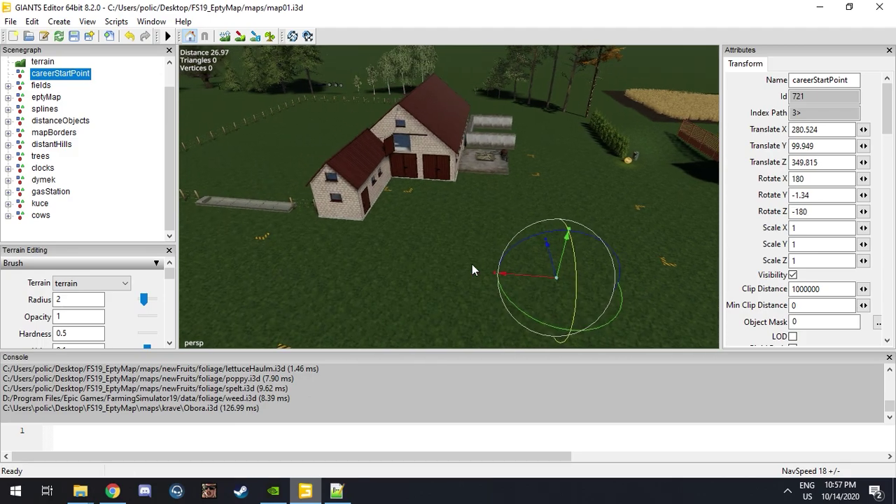
double_click(46, 215)
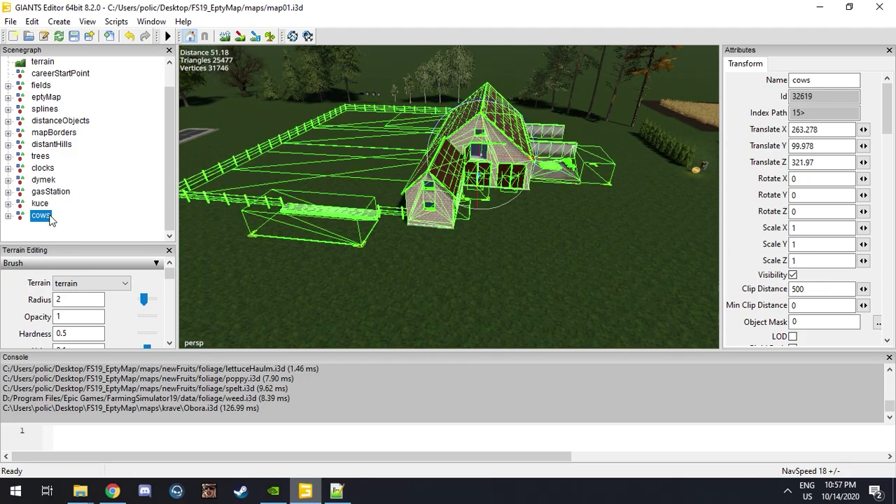
right_click_drag(404, 213, 336, 231)
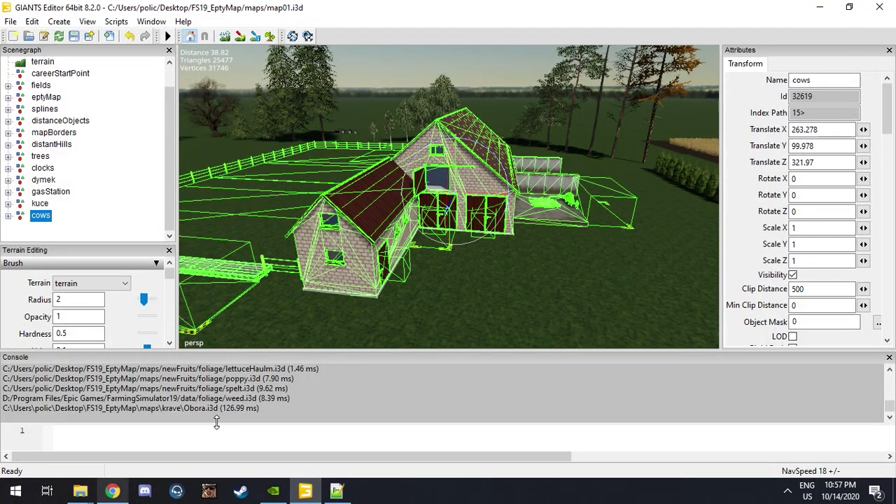
Reopen defaultItems.xml from FS19_RibariV1/maps/xml in Notepad++ and select the whole AnimalHusbandry line for krave/Obora.xml
mouse_move(81, 491)
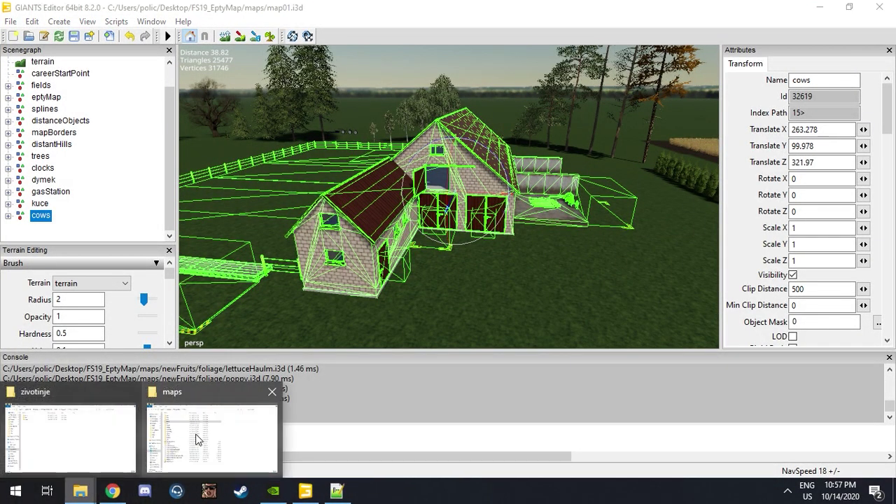
mouse_move(193, 438)
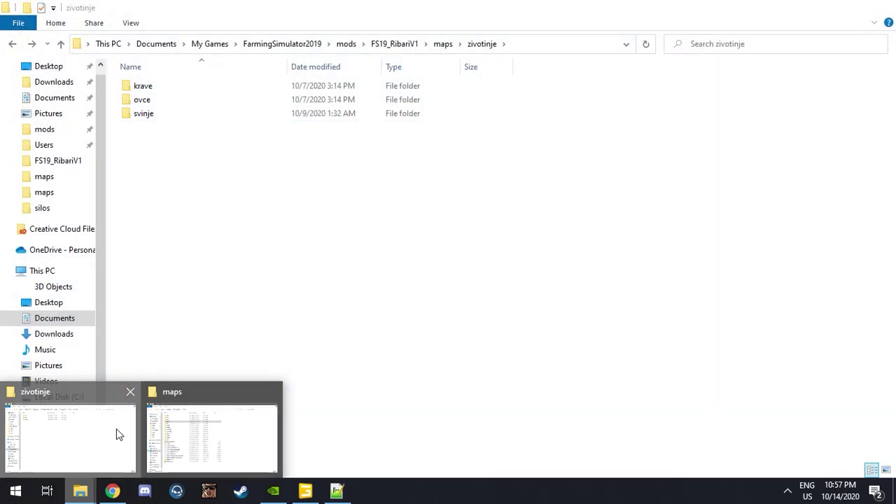
left_click(116, 430)
left_click(441, 43)
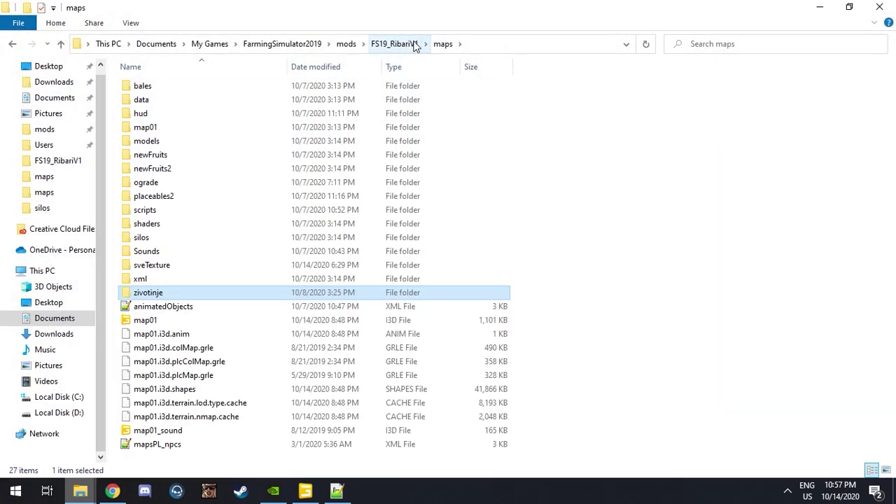
left_click(414, 44)
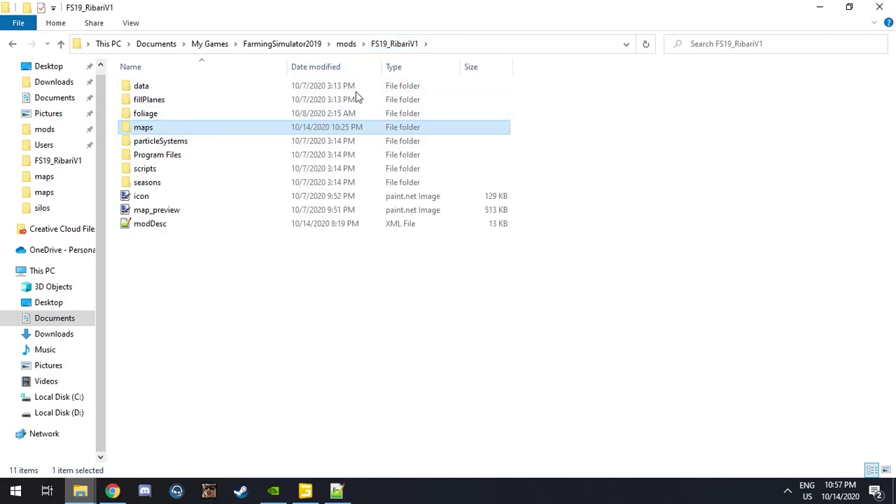
left_click(710, 44)
double_click(203, 128)
left_click(151, 293)
double_click(148, 280)
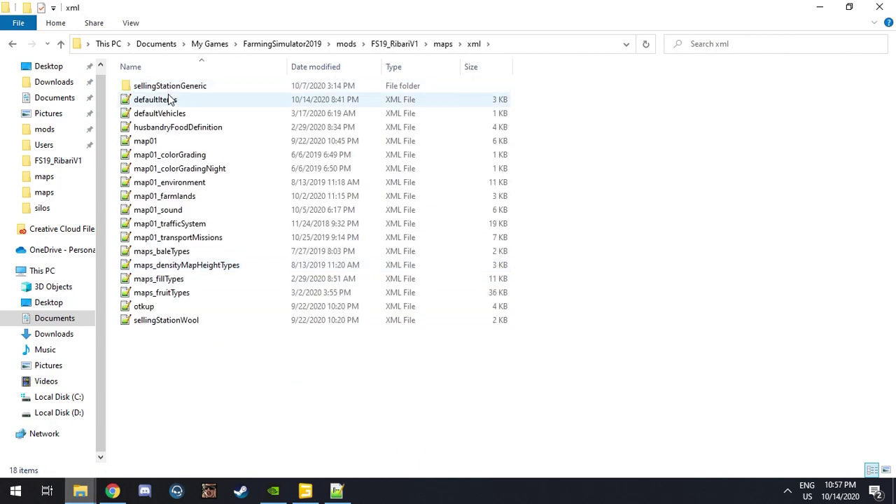
double_click(170, 98)
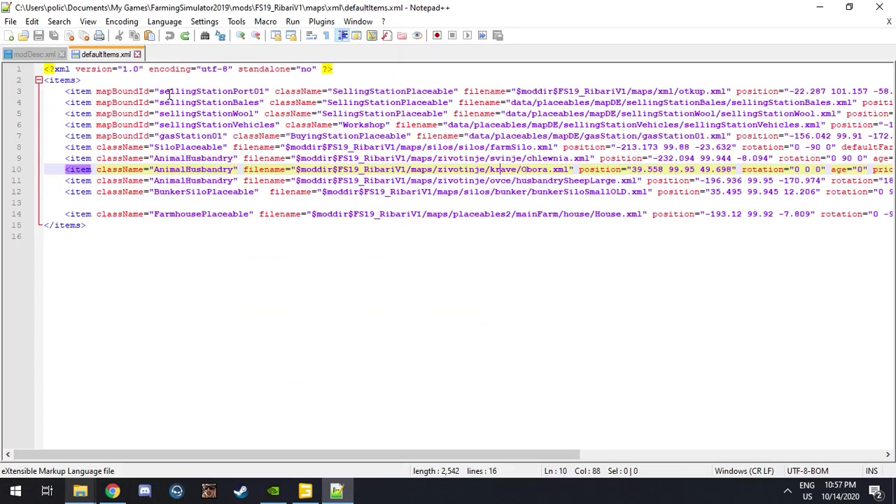
left_click(10, 173)
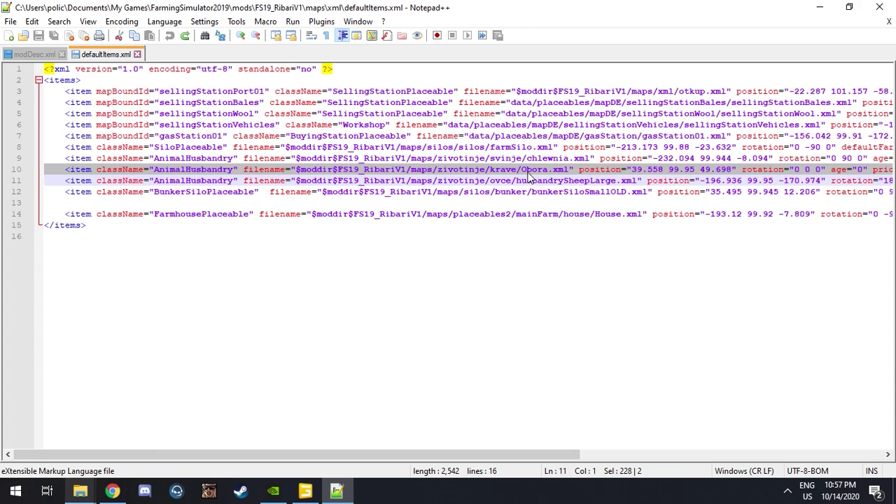
Copy the selected AnimalHusbandry line for krave/Obora.xml from the FS19_RibariV1 defaultItems.xml
right_click(71, 176)
left_click(102, 194)
left_click(35, 56)
Switch to File Explorer, search the FS19_EptyMap maps folder for "defaulti" and open its defaultItems.xml in Notepad++
mouse_move(80, 491)
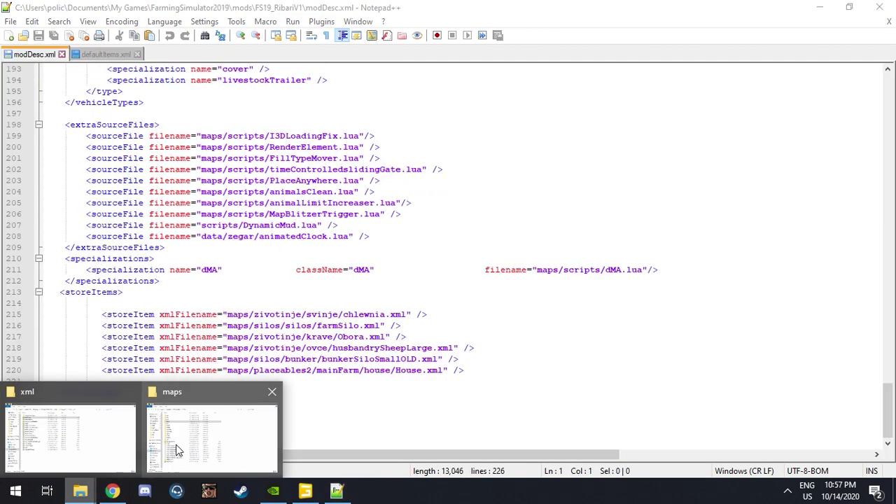
left_click(176, 450)
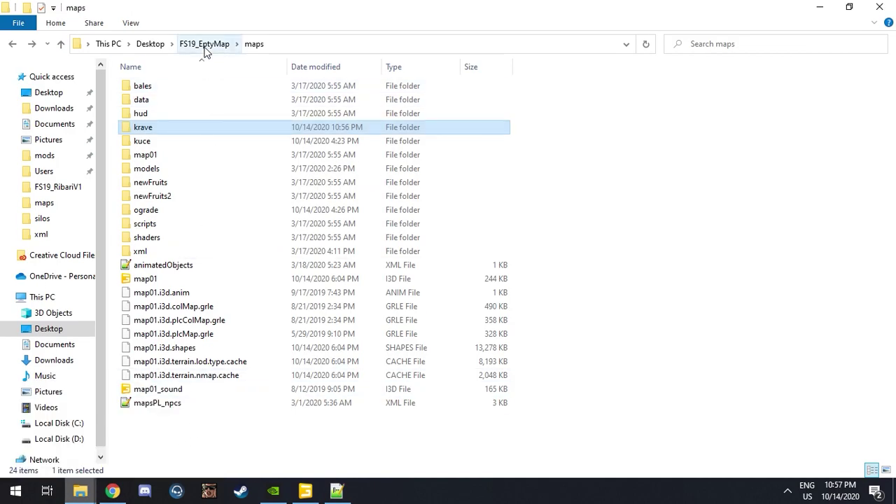
left_click(629, 263)
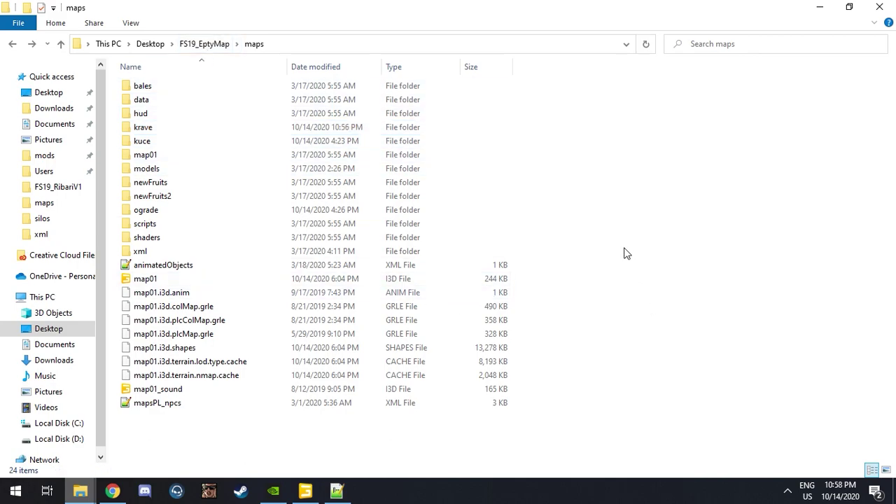
left_click(706, 47)
type("defaulti")
left_click(734, 65)
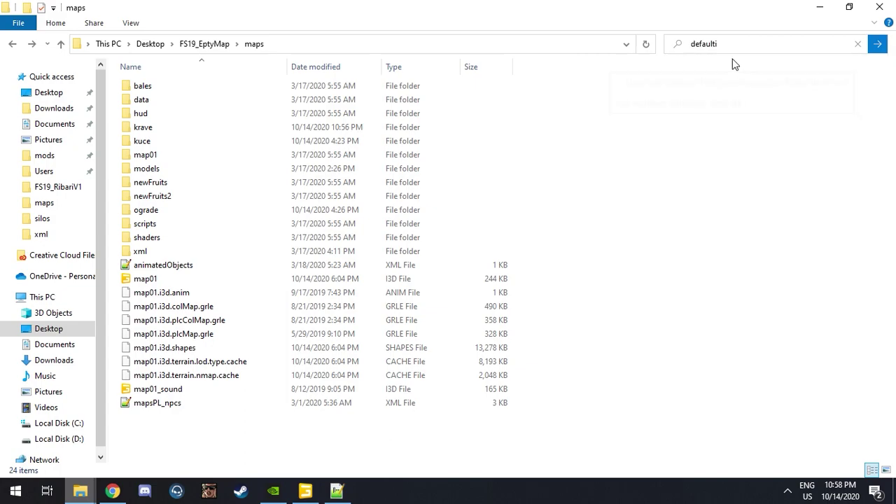
left_click(768, 44)
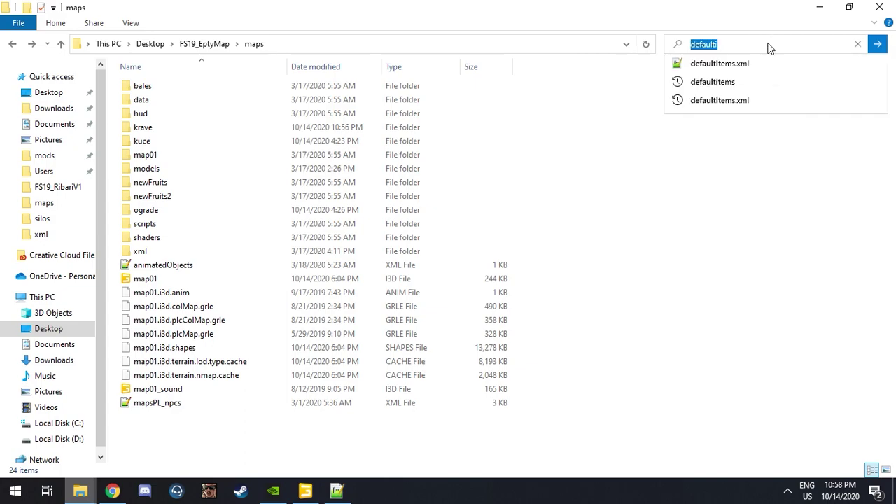
left_click(747, 62)
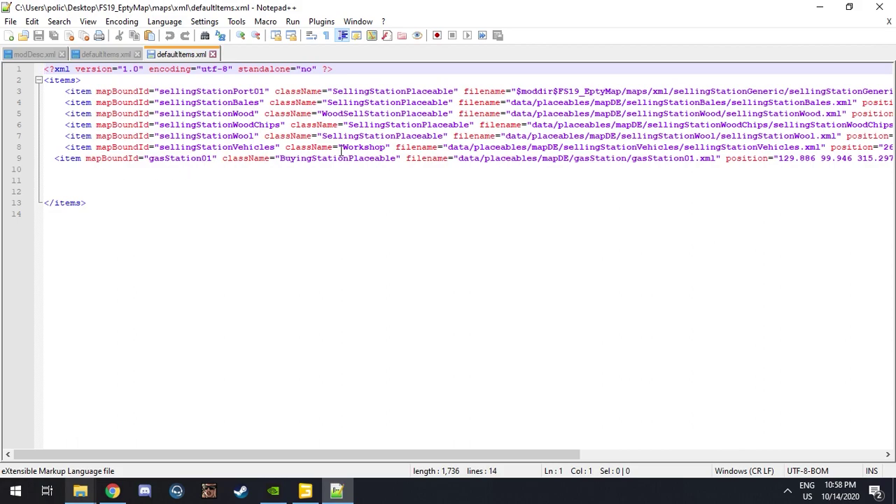
Paste the AnimalHusbandry line on line 11 below the gasStation01 entry and align its indentation with the entries from line 3 on
left_click_drag(56, 89, 161, 180)
left_click(170, 168)
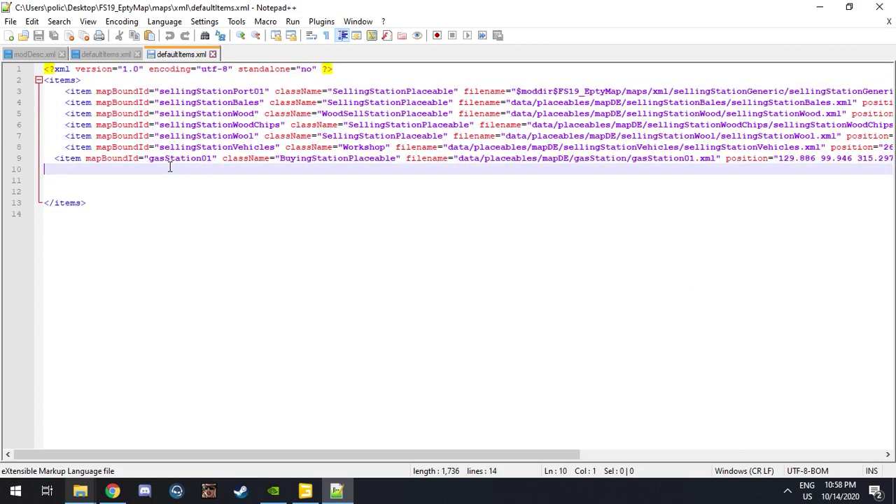
left_click(160, 191)
left_click(161, 180)
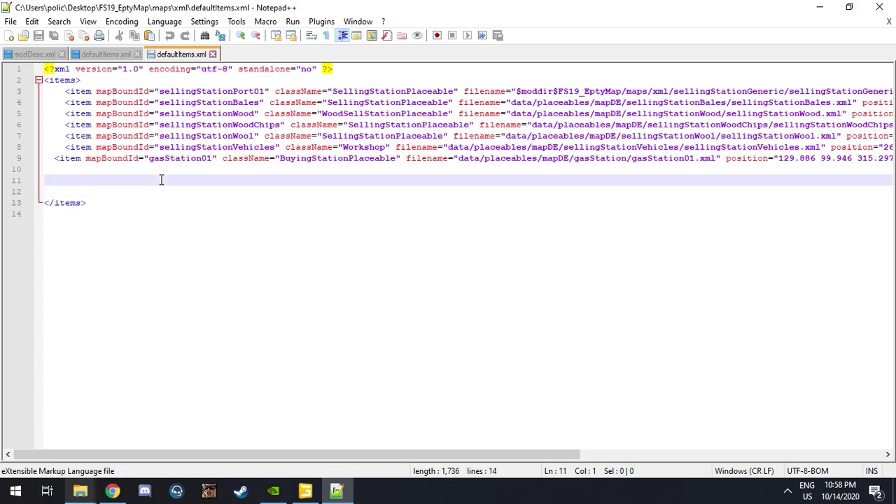
key("Tab")
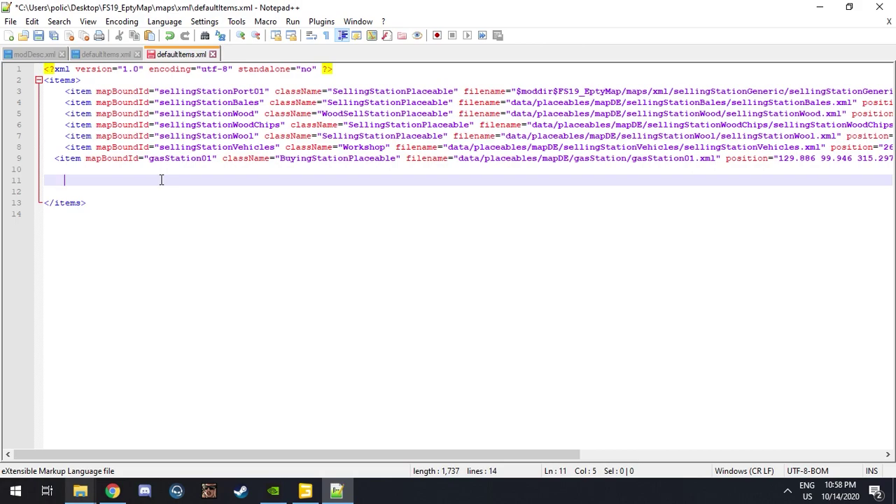
key("ctrl+v")
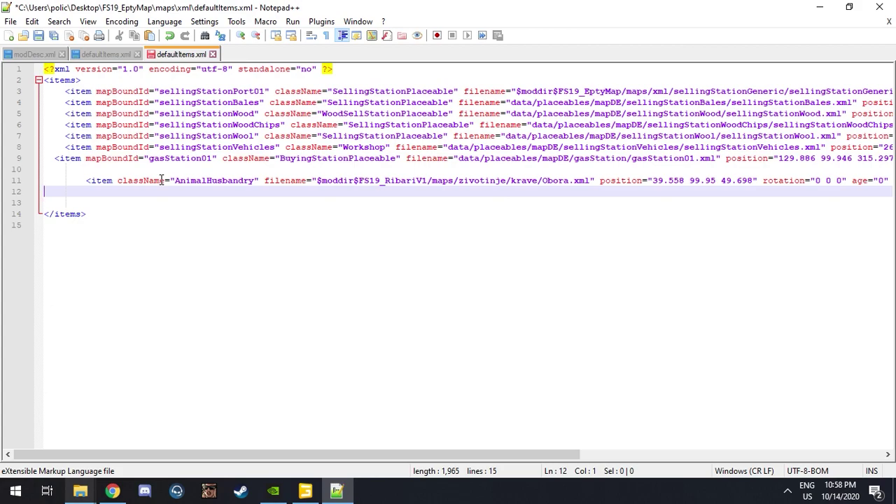
left_click(87, 180)
key("BackSpace")
key("BackSpace")
key("BackSpace")
key("BackSpace")
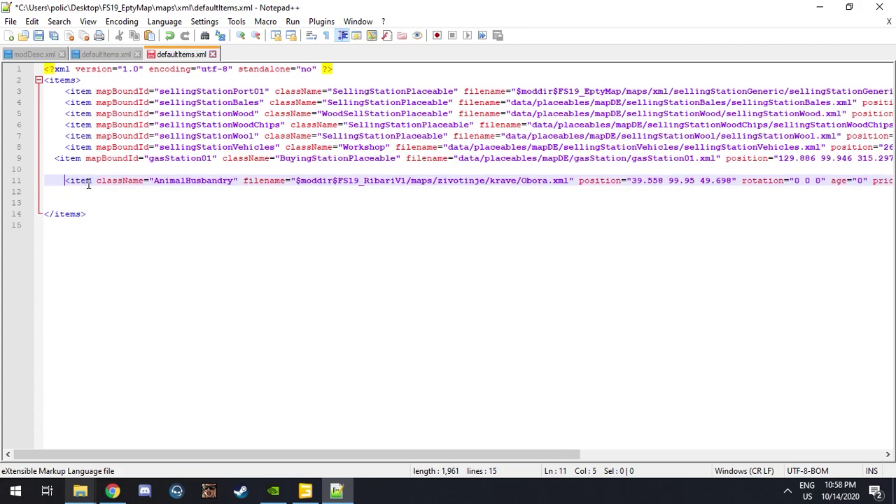
Check the filename path in the pasted entry, then open the krave folder in FS19_EptyMap/maps in File Explorer
left_click(517, 180)
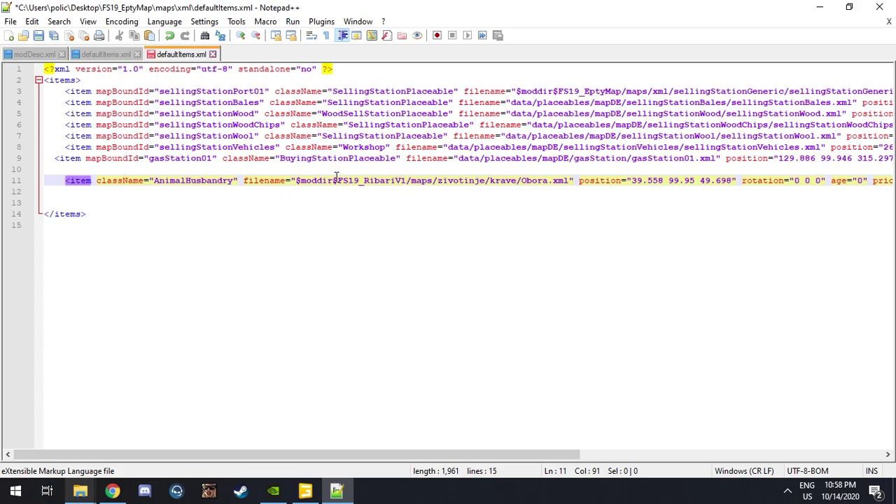
left_click_drag(338, 180, 548, 180)
left_click(162, 157)
left_click(298, 191)
mouse_move(80, 491)
mouse_move(206, 462)
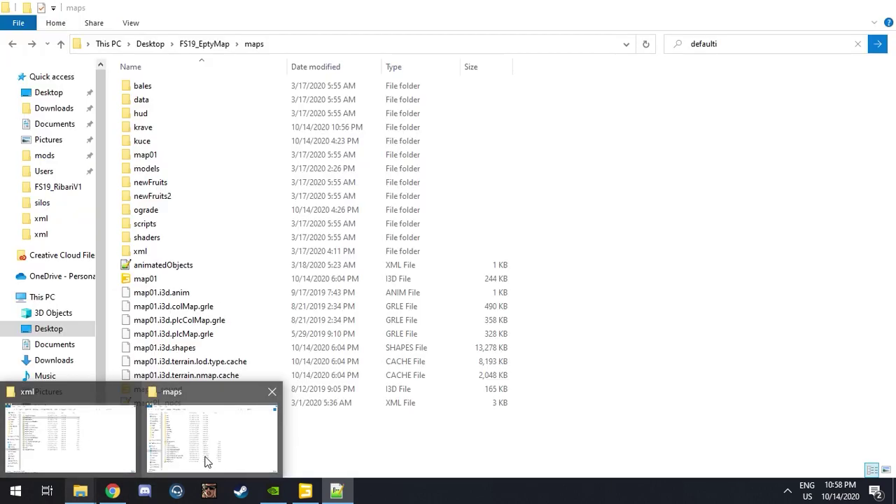
left_click(201, 425)
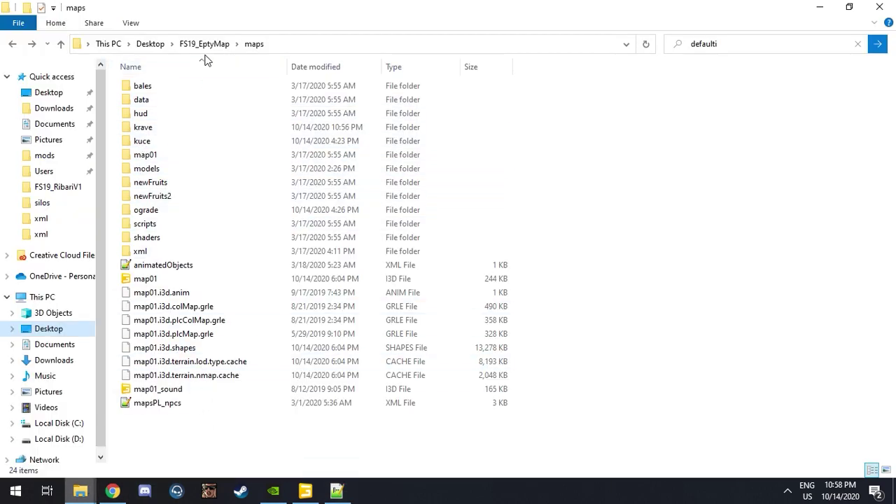
double_click(166, 127)
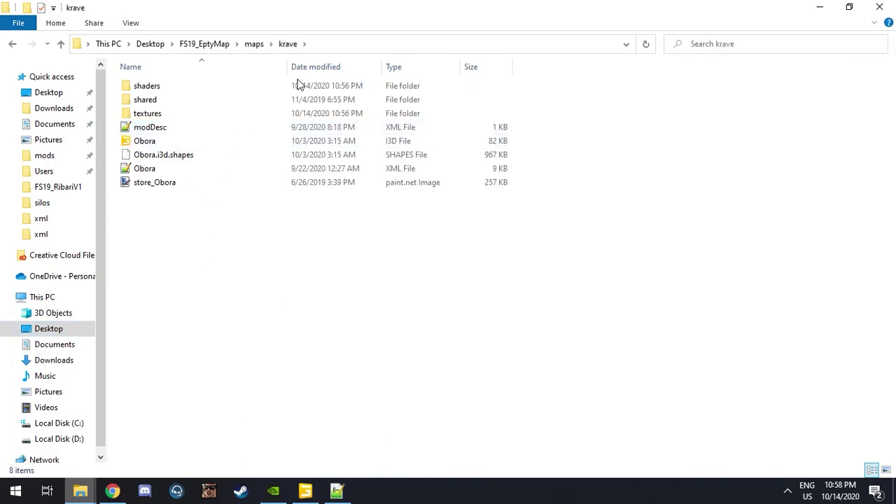
Copy the FS19_EptyMap\maps\krave part of the krave folder's path
left_click(335, 43)
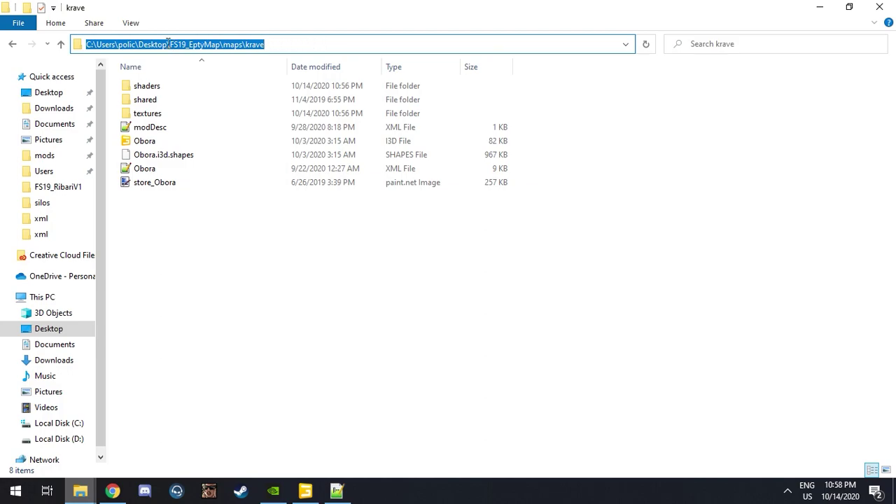
left_click(144, 45)
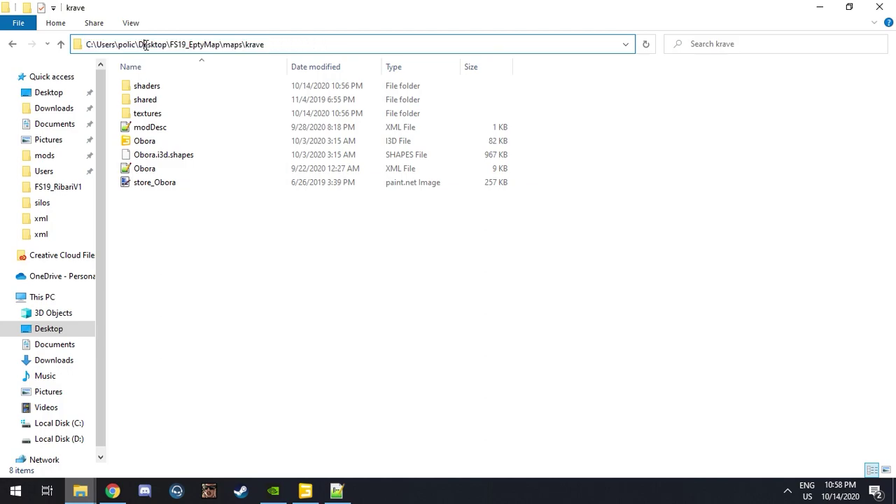
left_click_drag(140, 43, 166, 46)
left_click(158, 44)
double_click(168, 46)
left_click(168, 46)
left_click_drag(173, 45, 310, 40)
key("ctrl+c")
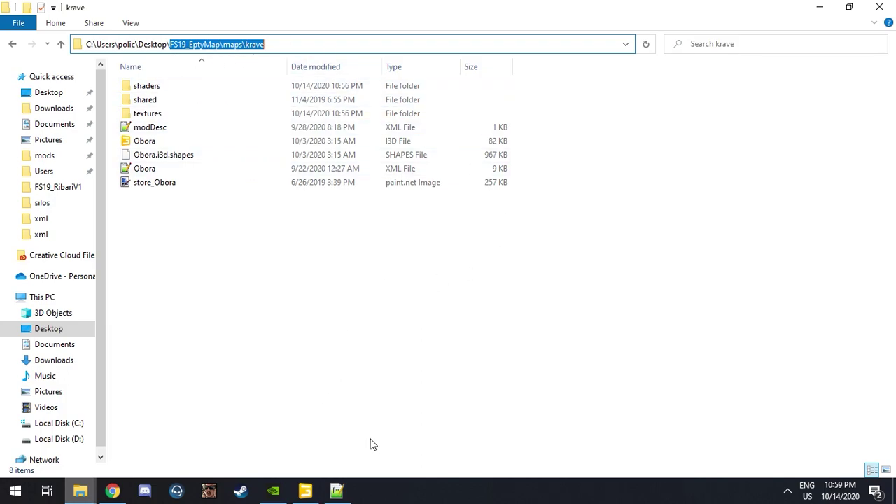
In Notepad++, replace FS19_RibariV1/maps/zivotinje/krave in the AnimalHusbandry filename with the copied FS19_EptyMap\maps\krave path
left_click(337, 491)
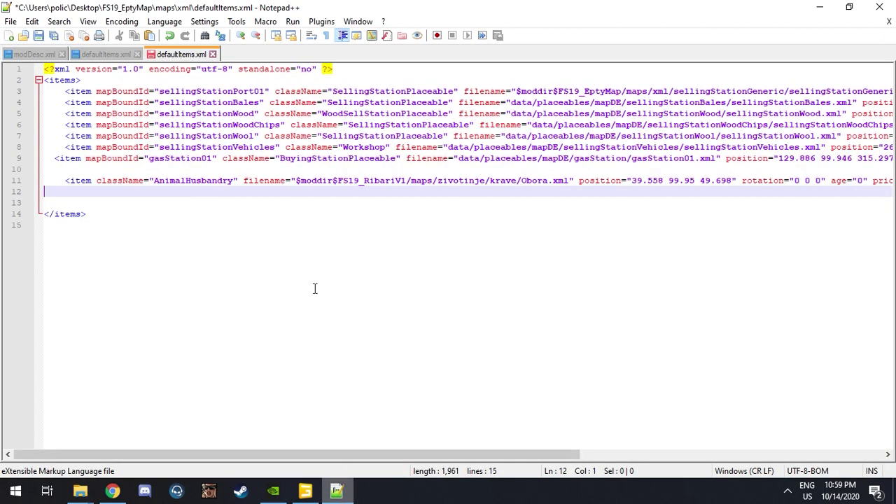
left_click(338, 180)
left_click_drag(338, 180, 516, 180)
key("ctrl+v")
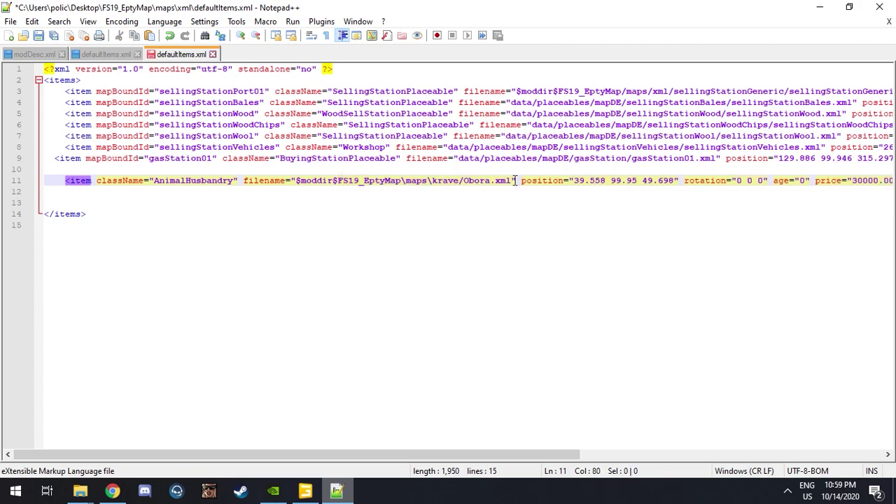
Replace both backslashes in the pasted path with forward slashes so the filename reads $moddir$FS19_EptyMap/maps/krave/Obora.xml
left_click(433, 180)
key("BackSpace")
type("/")
key("Left")
key("Left")
key("BackSpace")
type("/")
left_click_drag(337, 181, 401, 180)
left_click(478, 180)
left_click(434, 180)
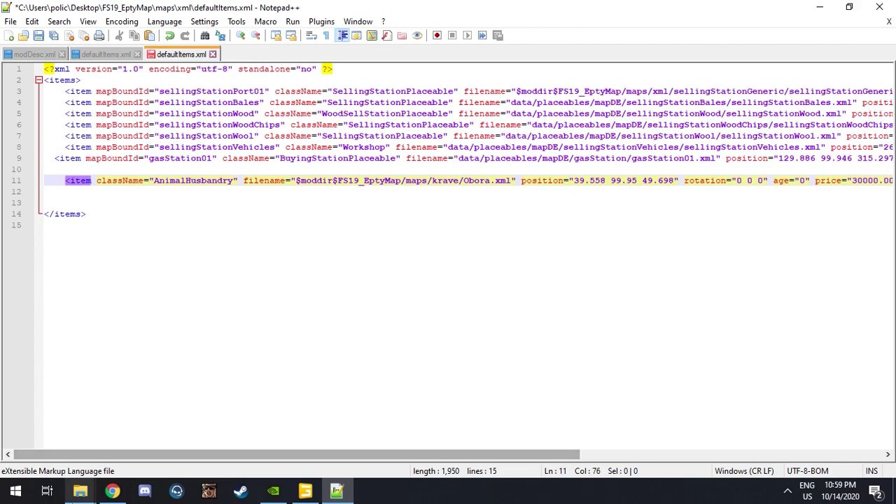
Check the exact name of the Obora XML file in the krave folder in File Explorer
mouse_move(80, 490)
mouse_move(211, 433)
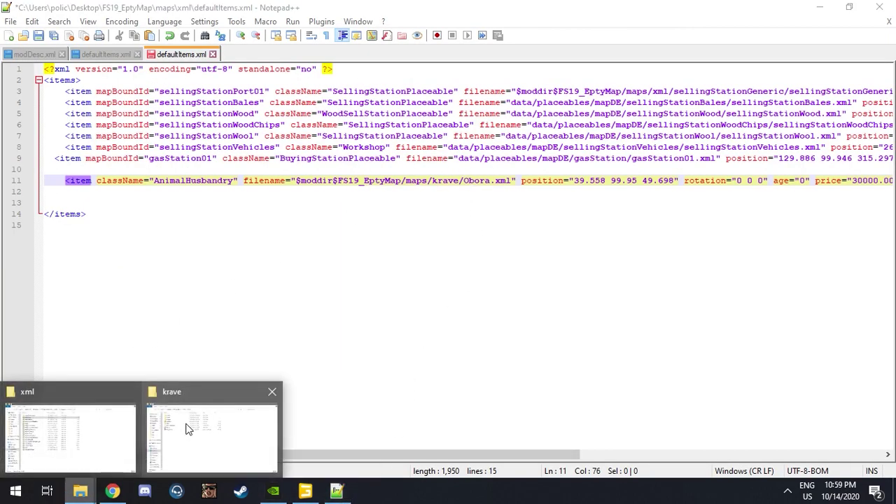
left_click(188, 427)
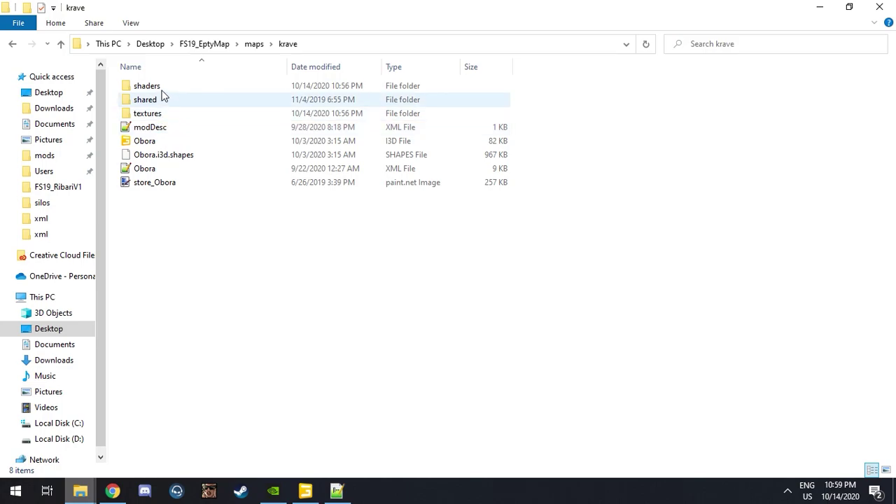
left_click(195, 131)
key("Down")
key("Down")
key("Down")
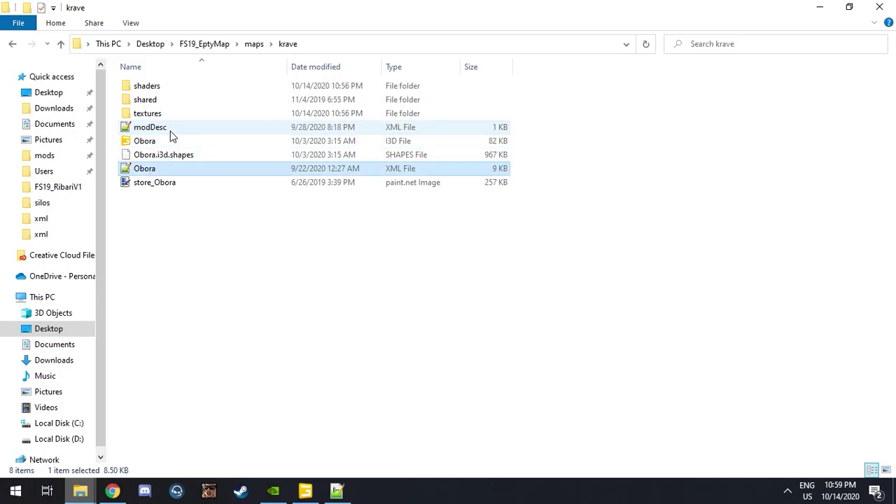
right_click(167, 168)
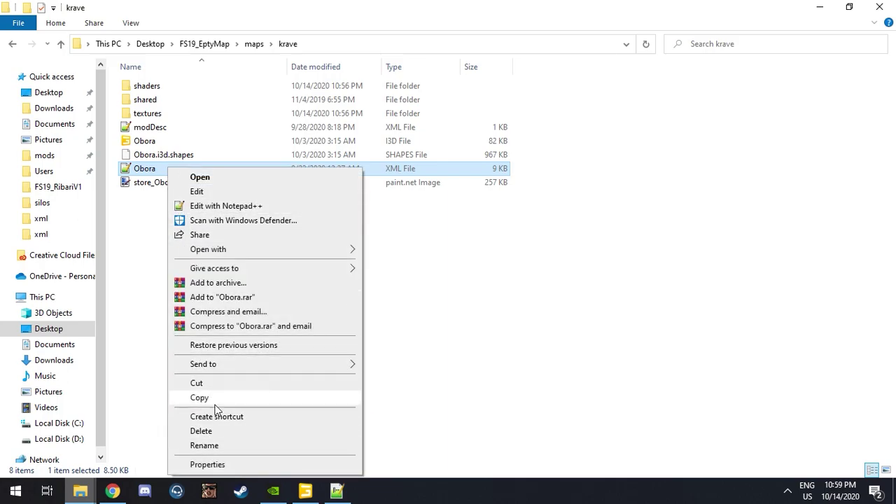
left_click(205, 445)
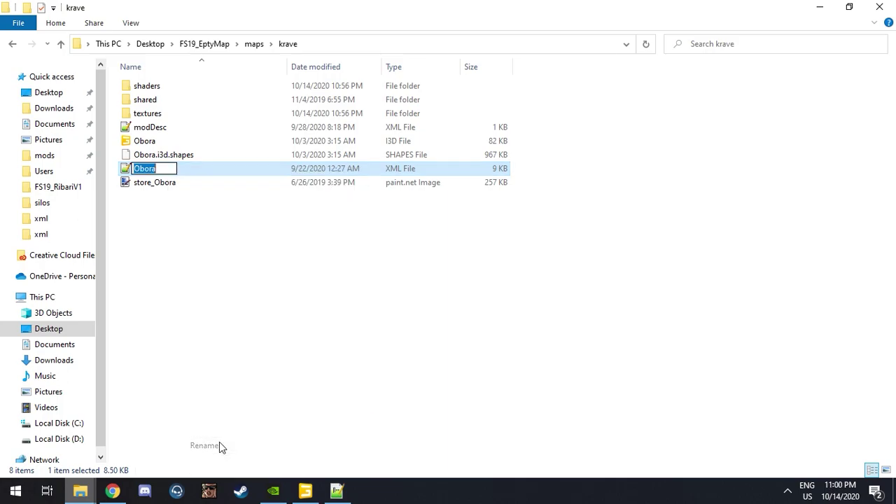
left_click(342, 329)
Compare the Obora file name in the AnimalHusbandry entry in Notepad++ and save the FS19_EptyMap defaultItems.xml
left_click(337, 490)
left_click_drag(464, 181, 490, 181)
key("Right")
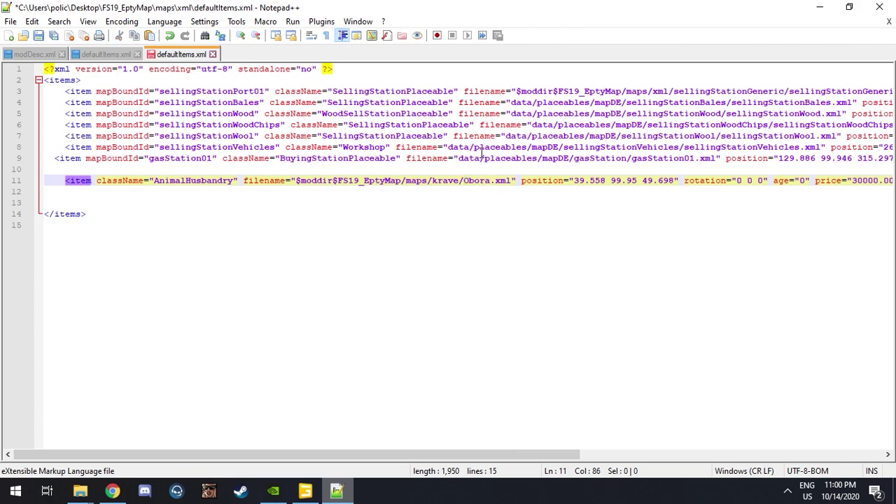
left_click(33, 23)
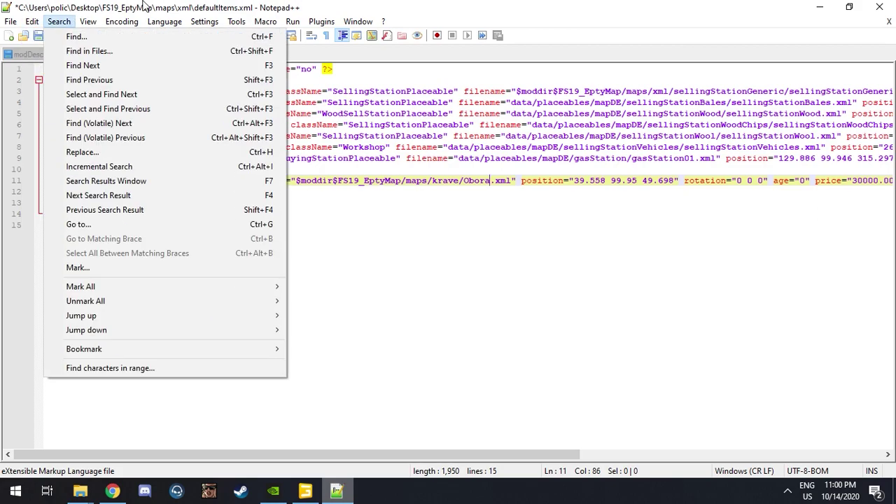
left_click(59, 21)
left_click(41, 36)
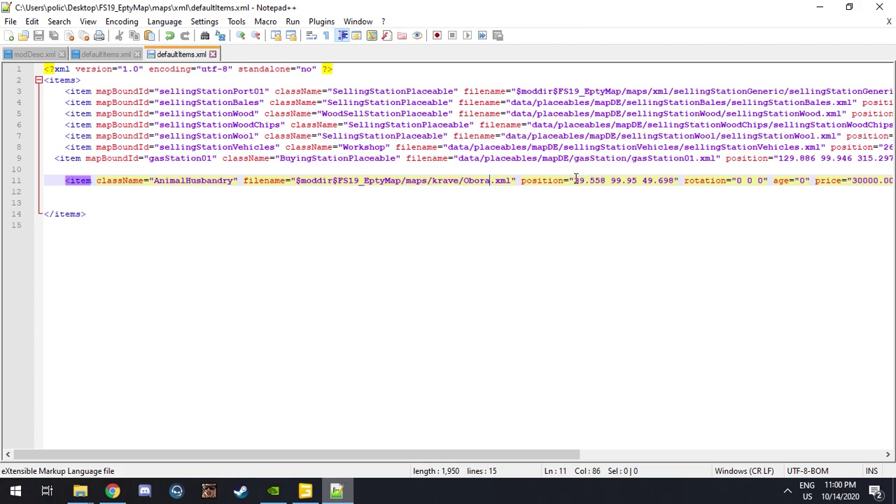
Switch to GIANTS Editor and copy the cows group's Translate X value
left_click(305, 490)
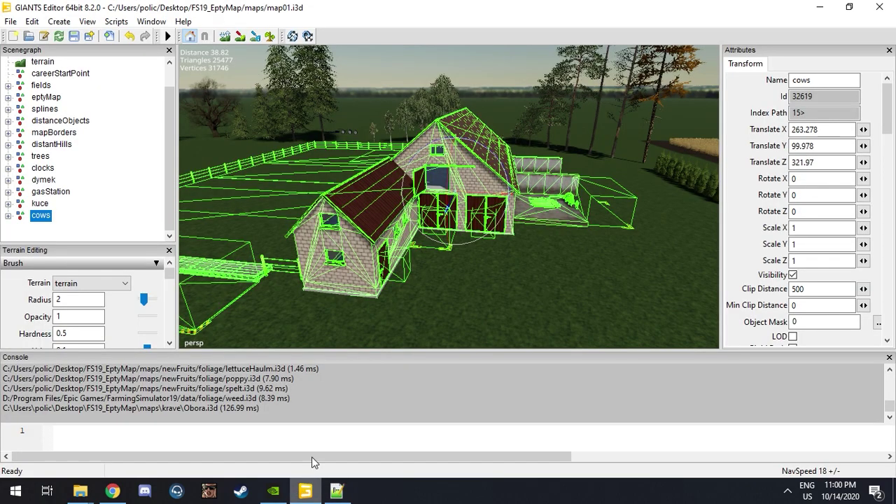
scroll(446, 262, "down", 3)
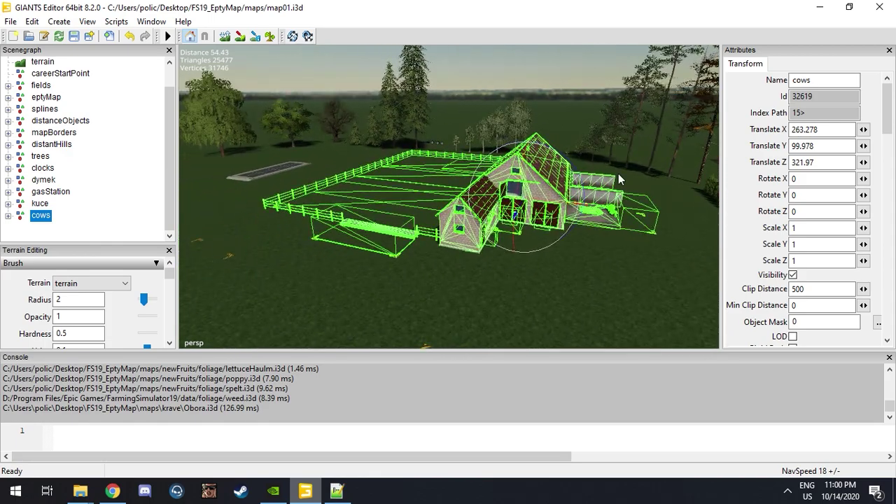
middle_click_drag(553, 183, 574, 179)
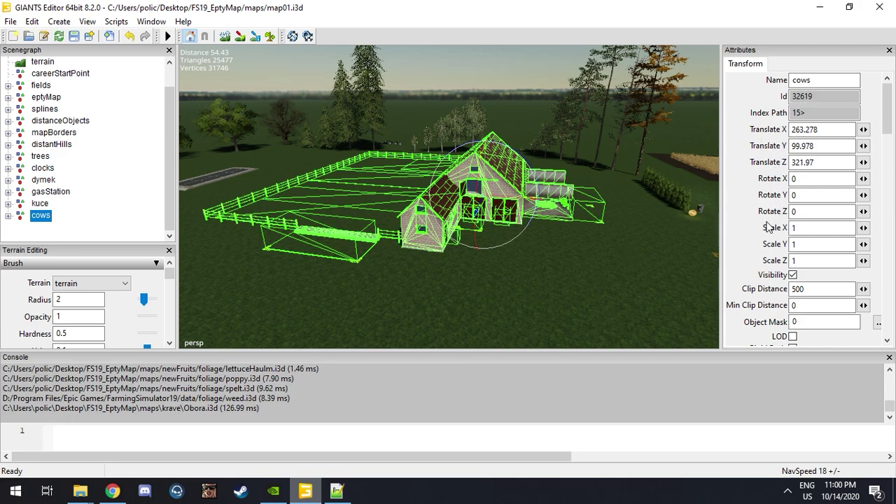
left_click(337, 490)
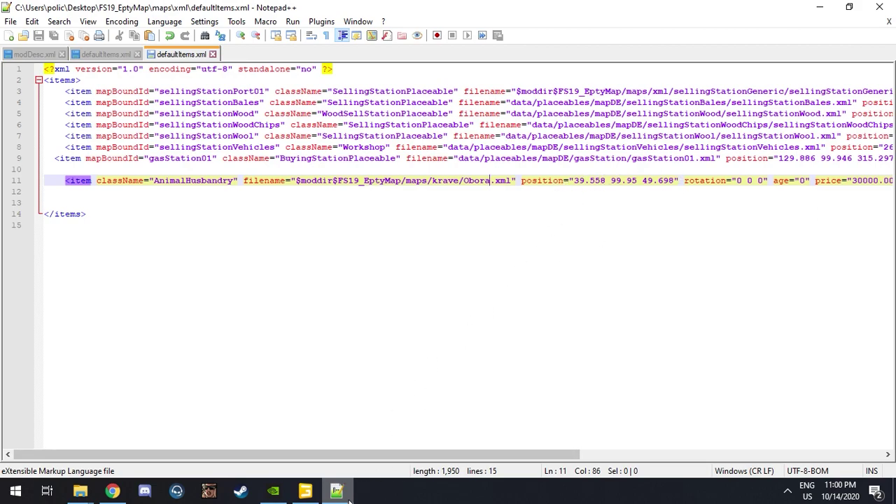
left_click(320, 495)
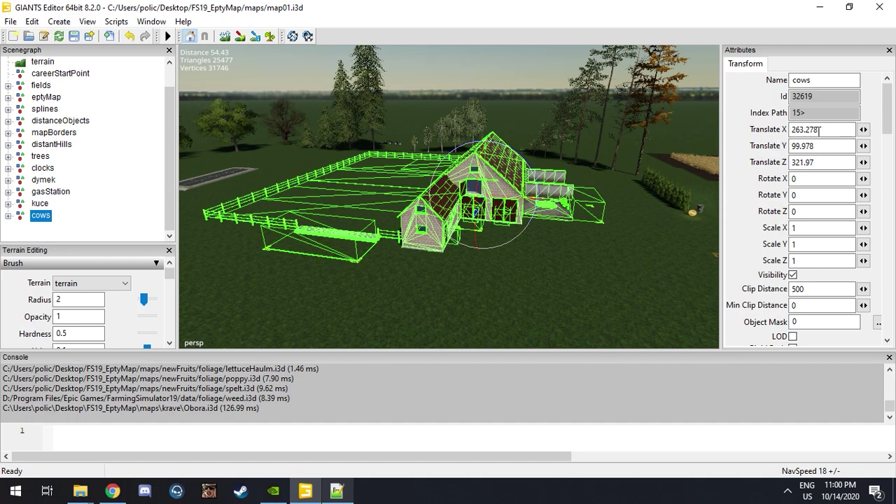
left_click_drag(830, 131, 789, 133)
key("ctrl+c")
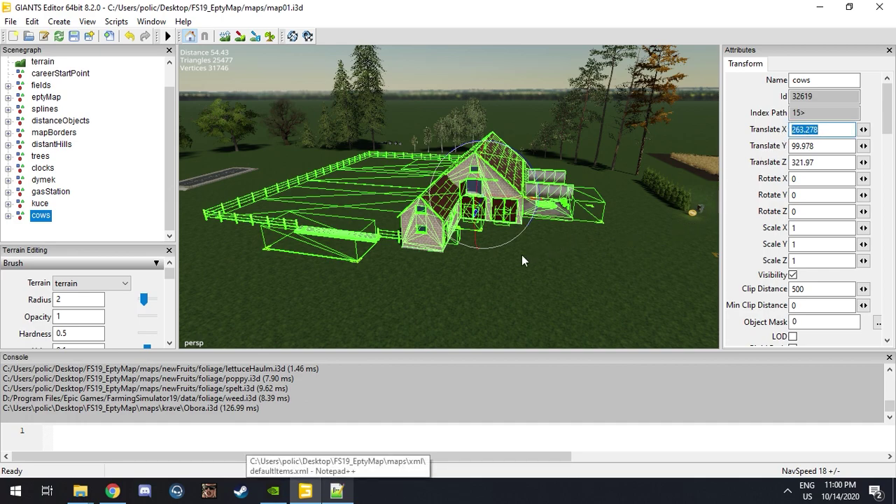
Switch to Notepad++ and replace the X value of the AnimalHusbandry position with 263.278
left_click(337, 490)
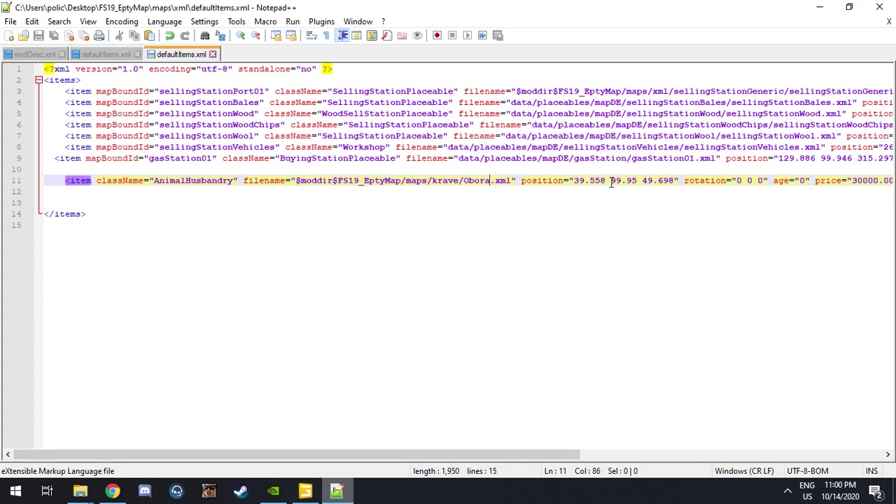
left_click_drag(606, 181, 574, 182)
key("ctrl+v")
Take the cows group's Translate Y value from GIANTS Editor and set the AnimalHusbandry position's Y value to 99.978 in Notepad++
left_click(305, 491)
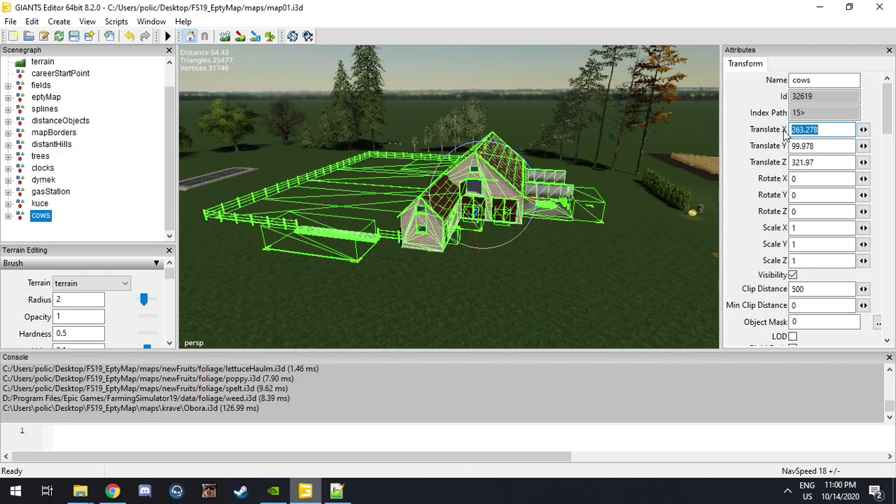
left_click(333, 492)
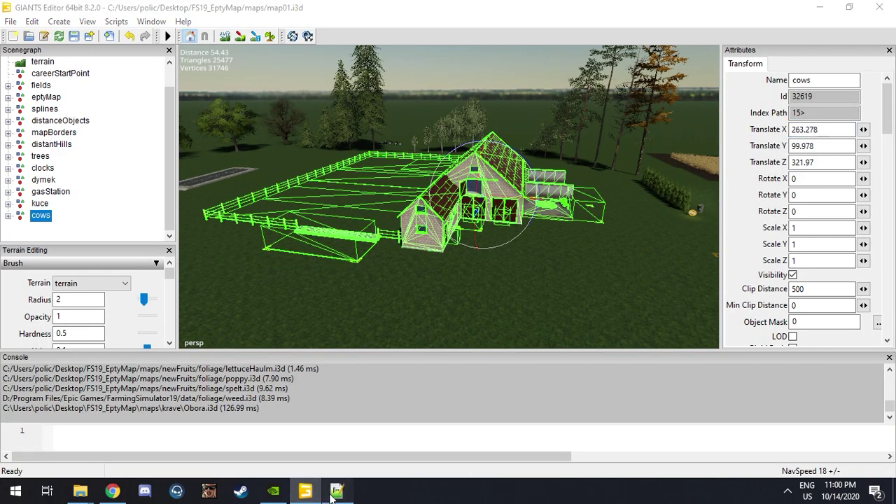
left_click(305, 490)
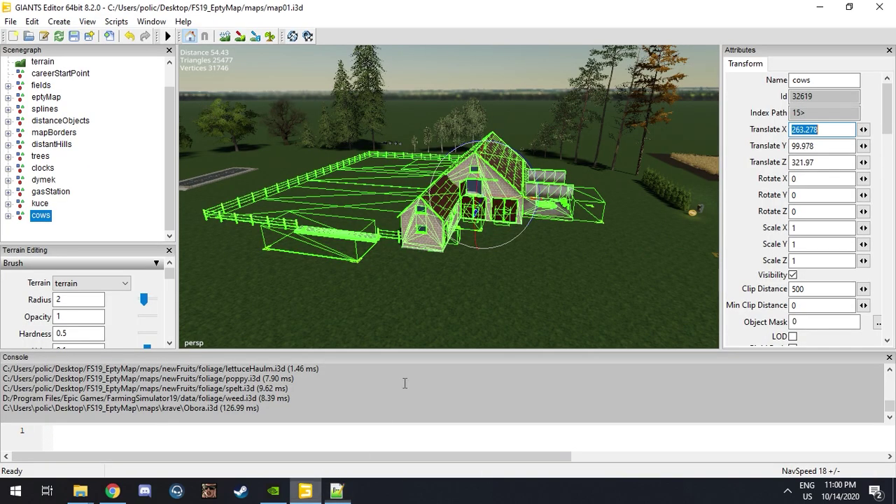
left_click(808, 146)
double_click(808, 147)
left_click(337, 492)
key("Right")
key("shift+Right")
key("shift+Right")
key("shift+Right")
key("shift+Right")
key("shift+Right")
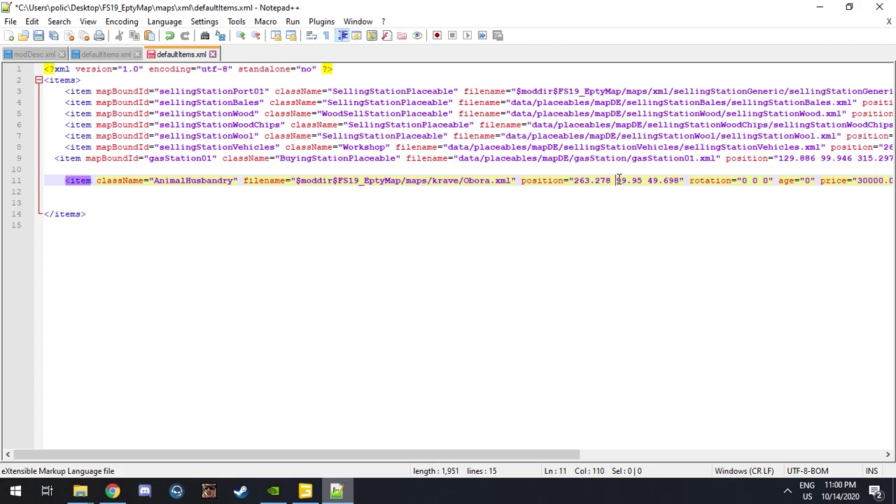
type("99.978")
Copy the cows group's Translate Z value from GIANTS Editor and set the AnimalHusbandry position's Z value to 321.97 in Notepad++
left_click(305, 491)
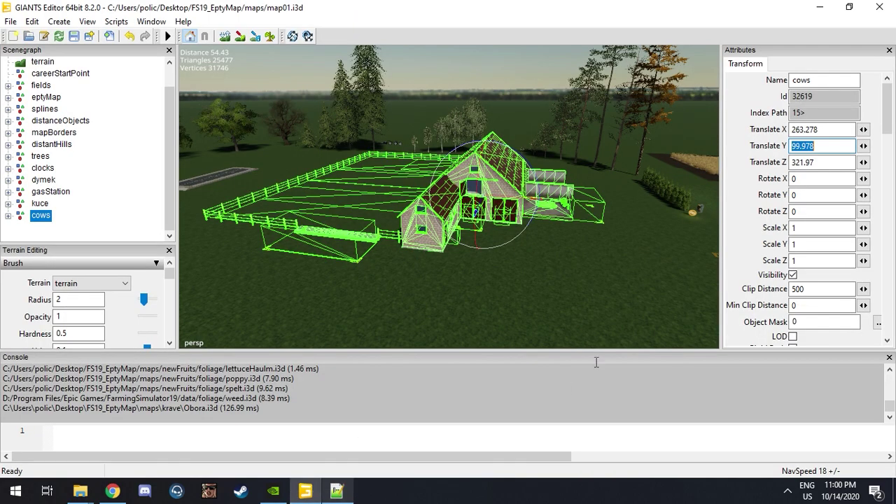
double_click(821, 163)
left_click(337, 492)
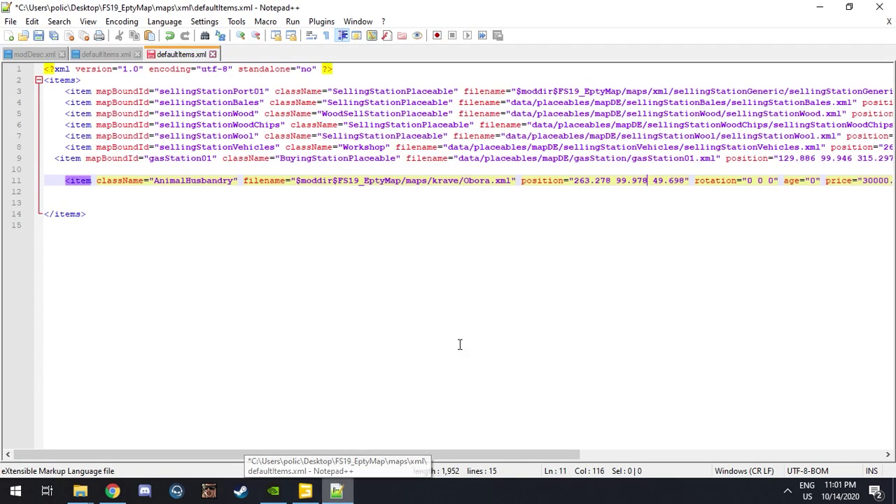
left_click_drag(653, 181, 684, 184)
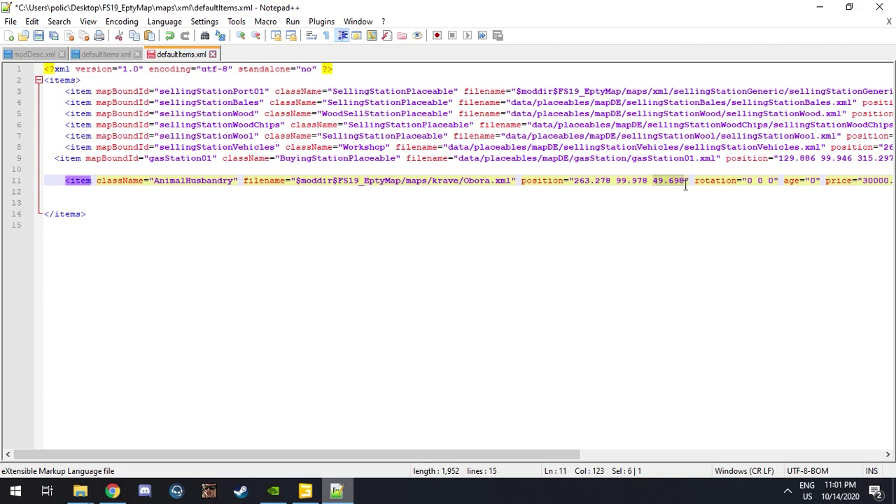
left_click(683, 182)
Compare the cows group's Rotate Y in GIANTS Editor with the AnimalHusbandry rotation, then save defaultItems.xml and close Notepad++
left_click(305, 490)
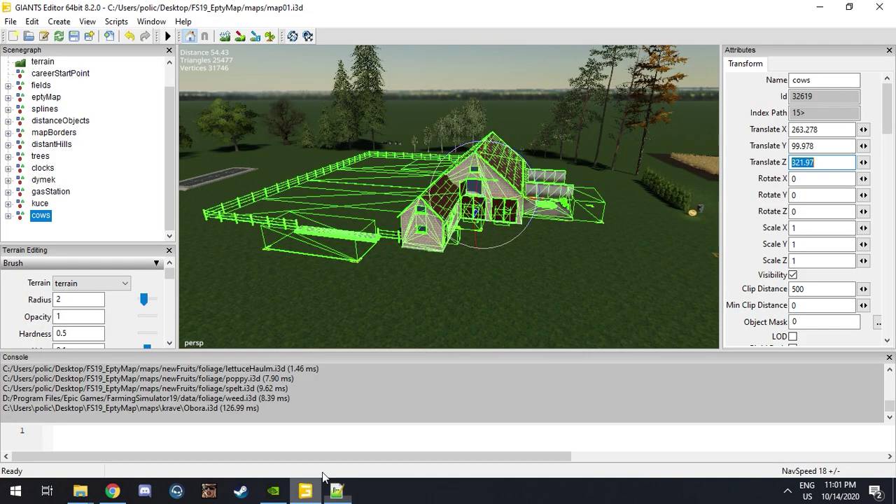
left_click(795, 195)
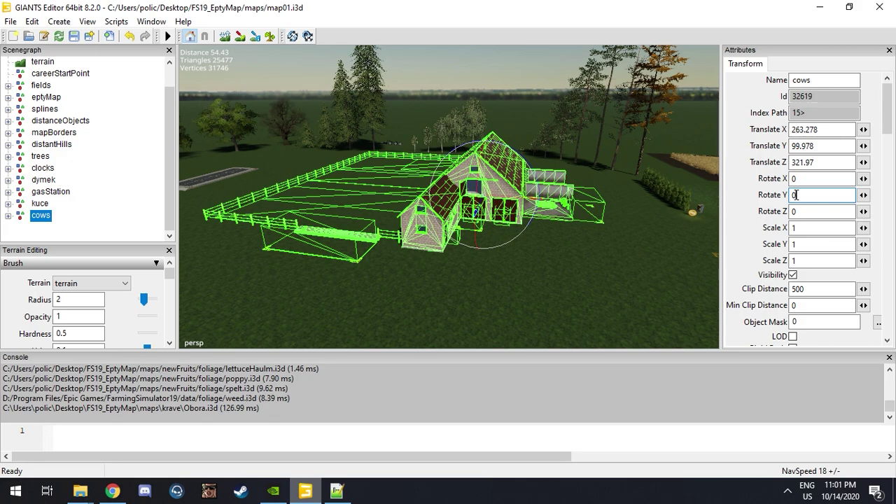
type(".")
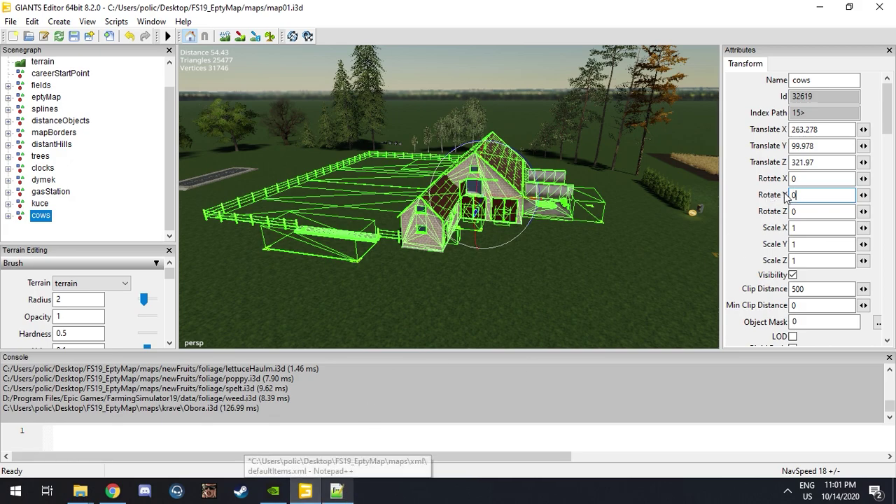
left_click(337, 492)
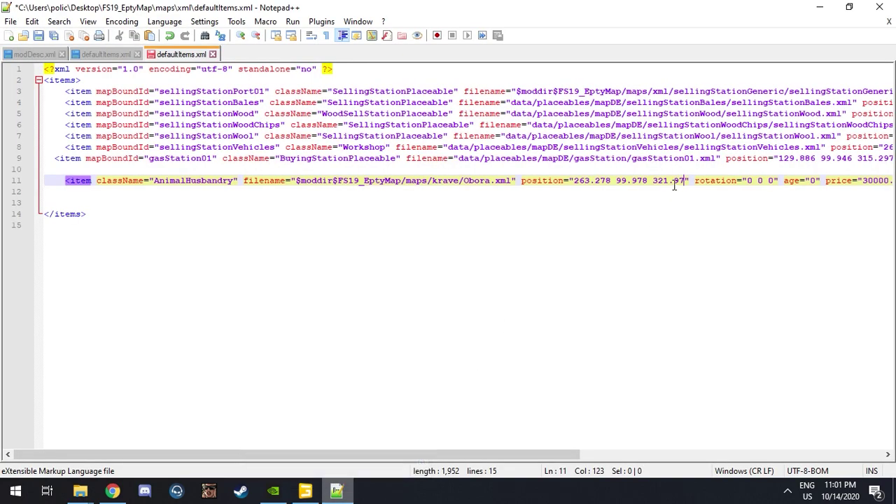
double_click(758, 181)
left_click(759, 180)
left_click(39, 35)
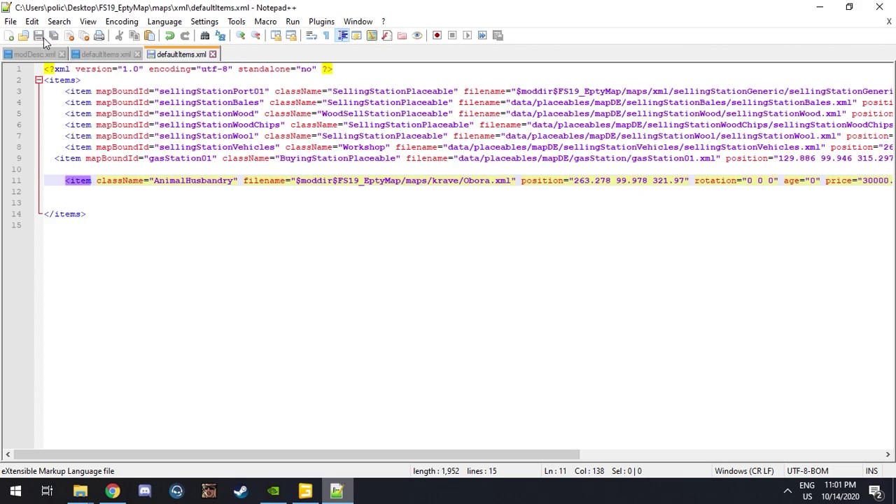
left_click(887, 5)
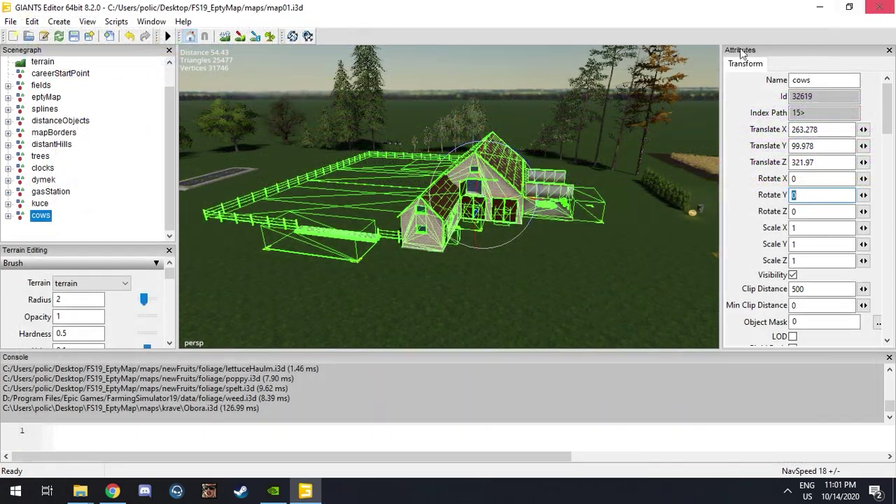
Switch to File Explorer and open modDesc.xml from the FS19_RibariV1 mod folder
mouse_move(81, 492)
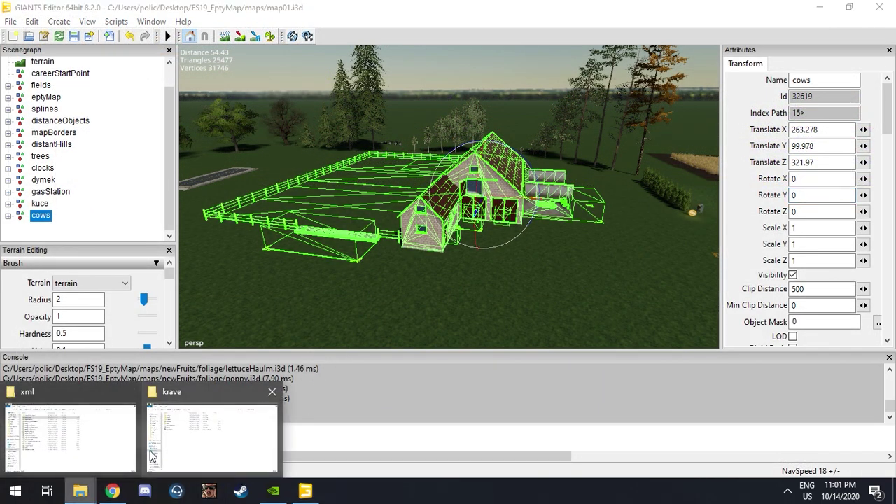
mouse_move(117, 446)
left_click(122, 444)
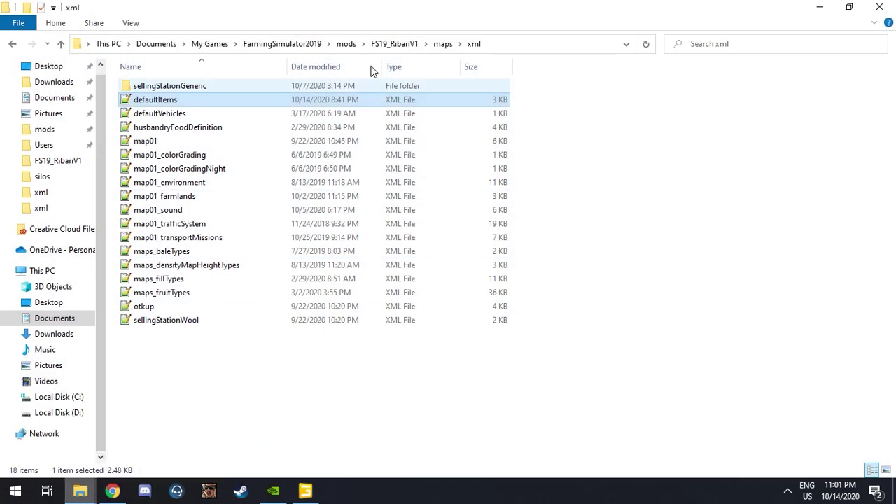
left_click(389, 44)
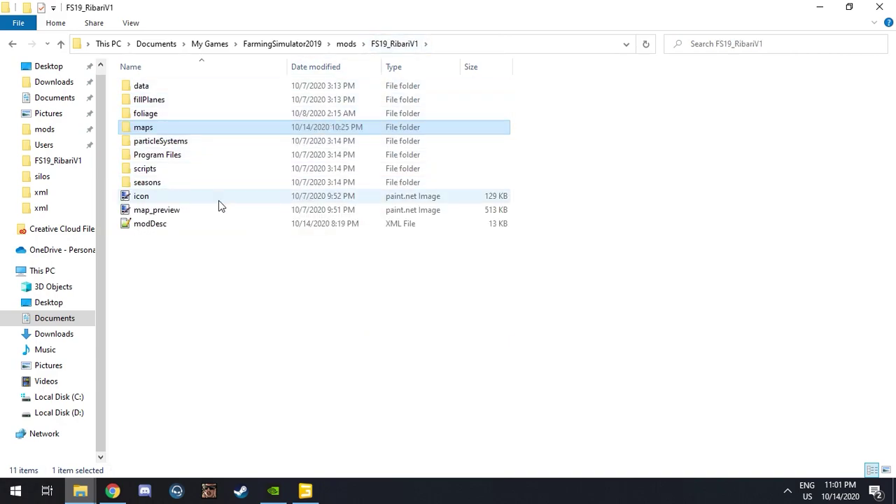
double_click(250, 229)
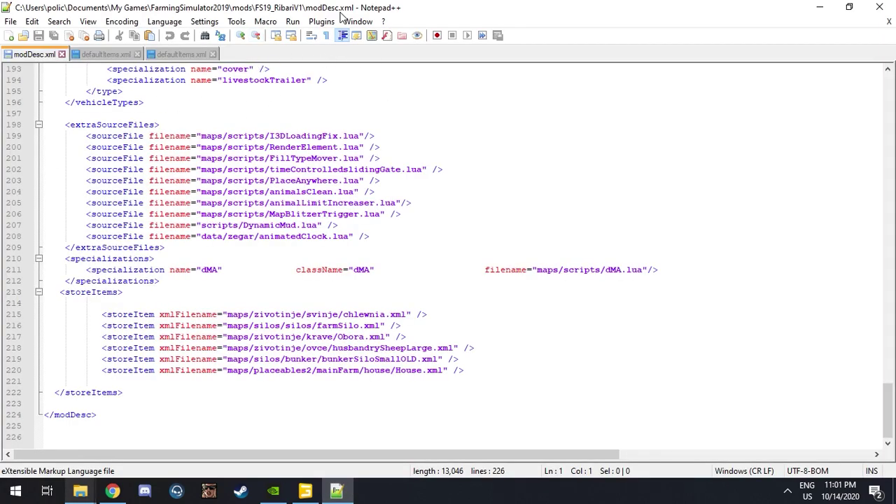
Locate the storeItems section near the end of the FS19_RibariV1 modDesc.xml, searching the file for "storeitems"
scroll(292, 164, "up", 3)
scroll(273, 192, "down", 3)
scroll(834, 326, "up", 6)
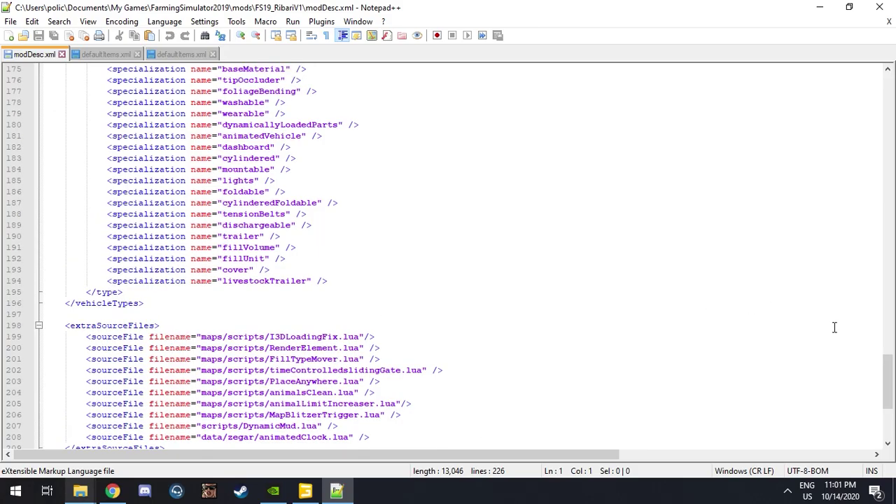
left_click_drag(882, 372, 868, 438)
double_click(88, 291)
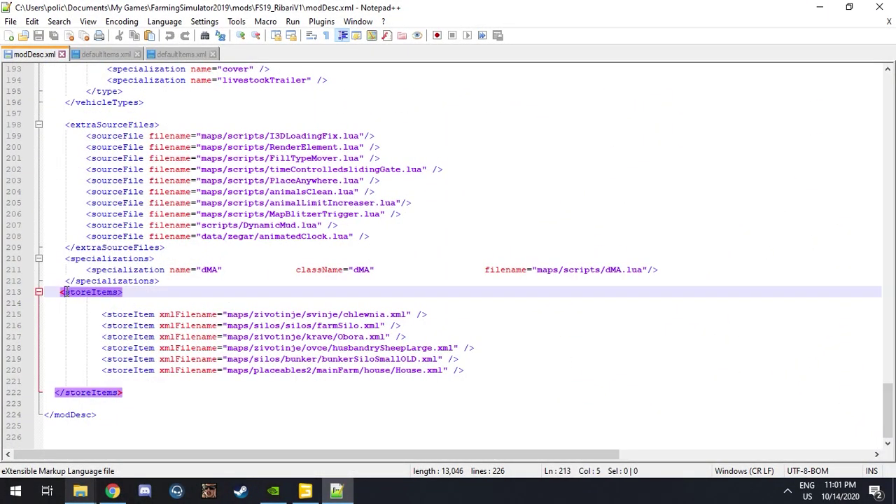
left_click(119, 306)
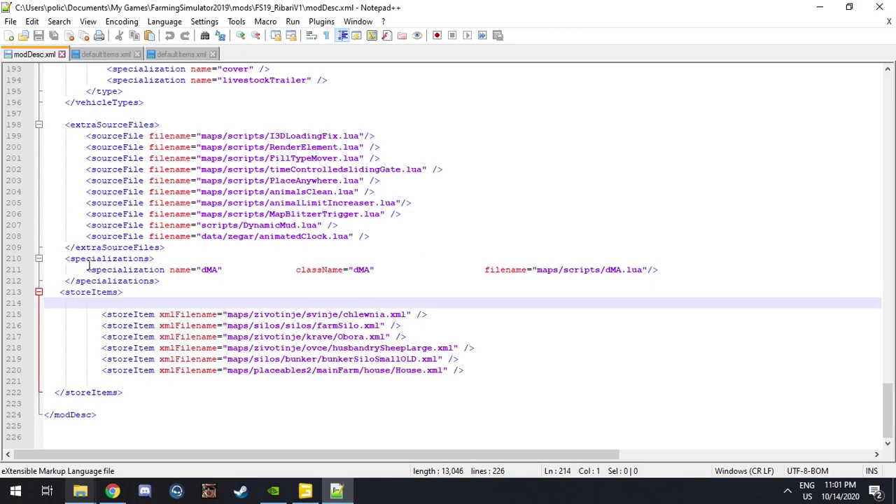
key("ctrl+f")
type("s")
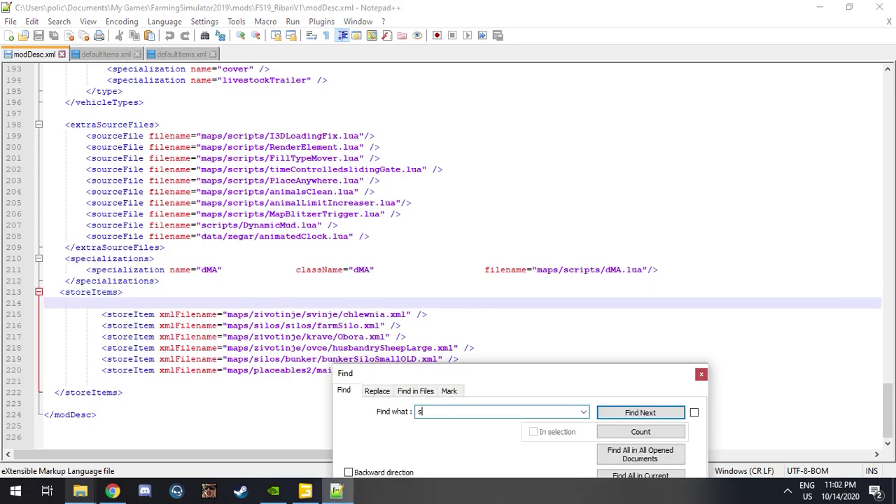
type("toreitems")
key("Return")
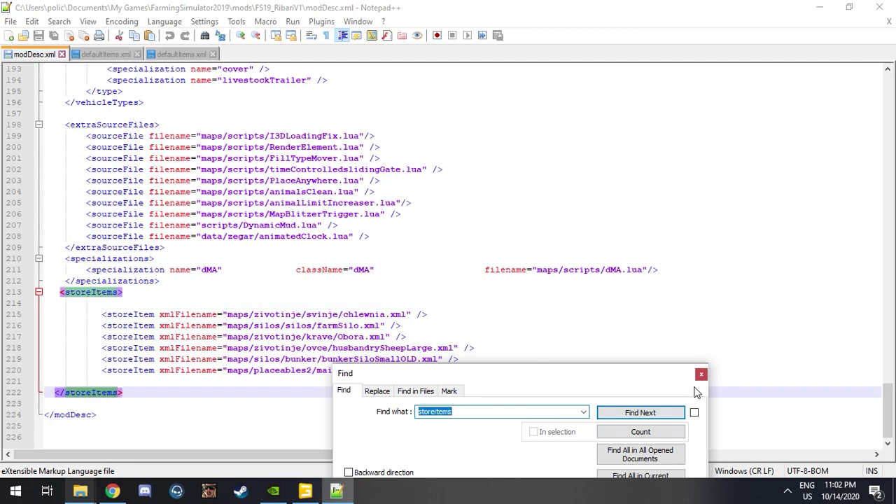
left_click(701, 374)
Copy the whole storeItems block, including its opening and closing tags, from the FS19_RibariV1 modDesc.xml
left_click(47, 281)
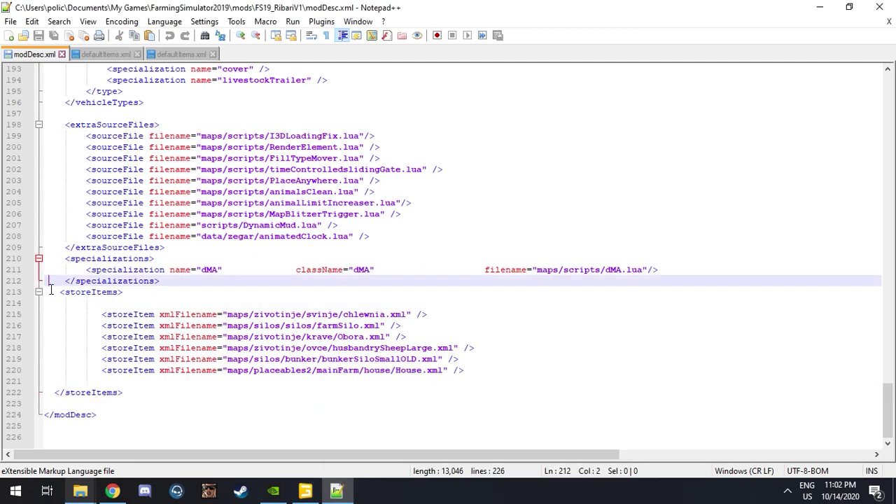
left_click(15, 294)
left_click_drag(45, 292, 137, 392)
key("ctrl+c")
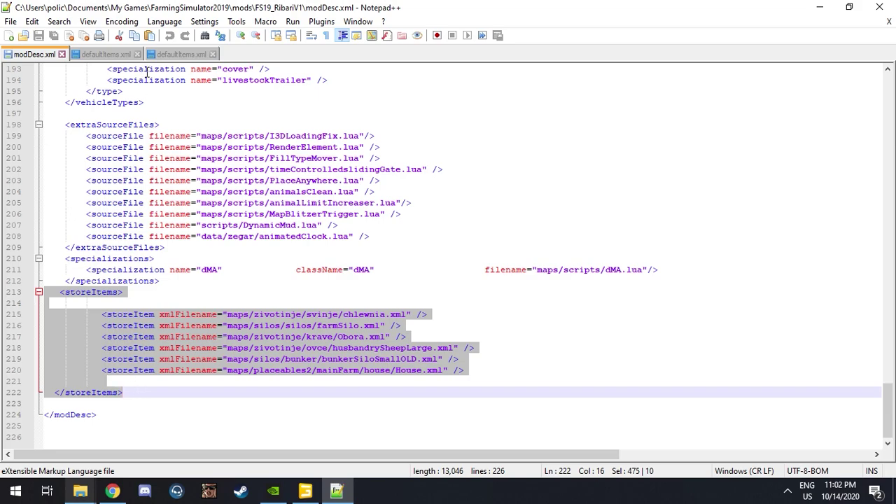
Switch to File Explorer and open modDesc.xml from the FS19_EptyMap folder
mouse_move(80, 490)
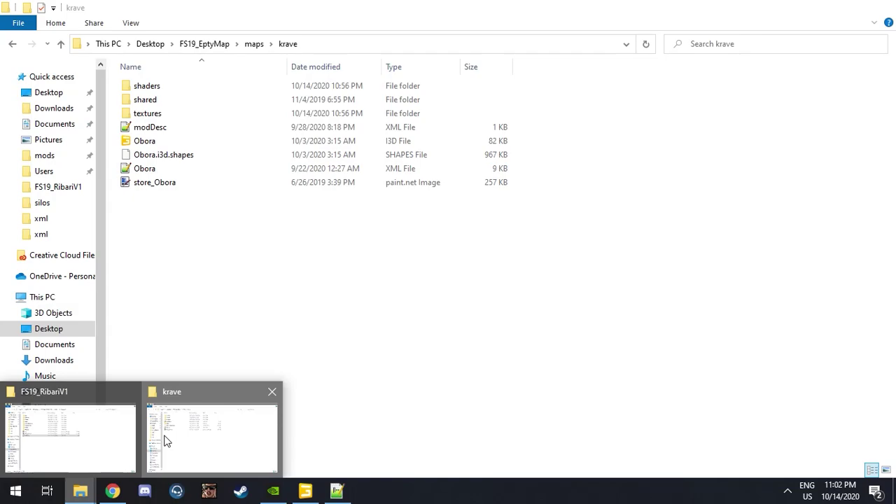
left_click(164, 438)
left_click(204, 43)
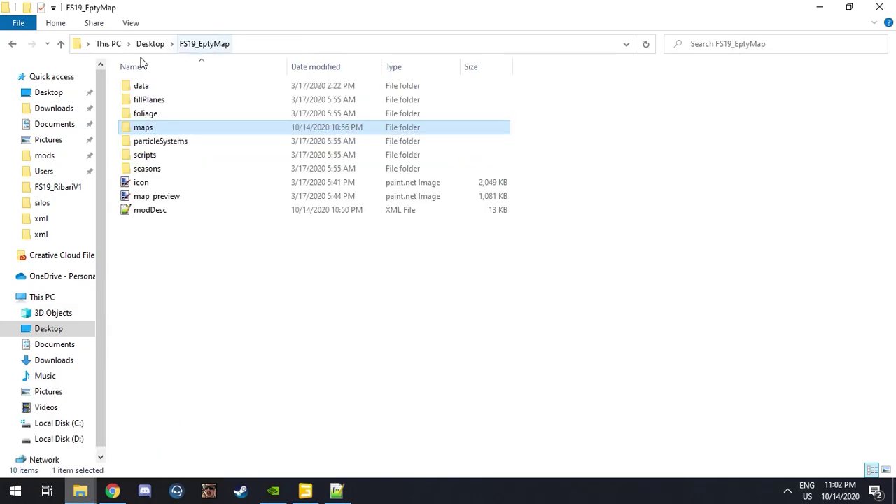
left_click(180, 223)
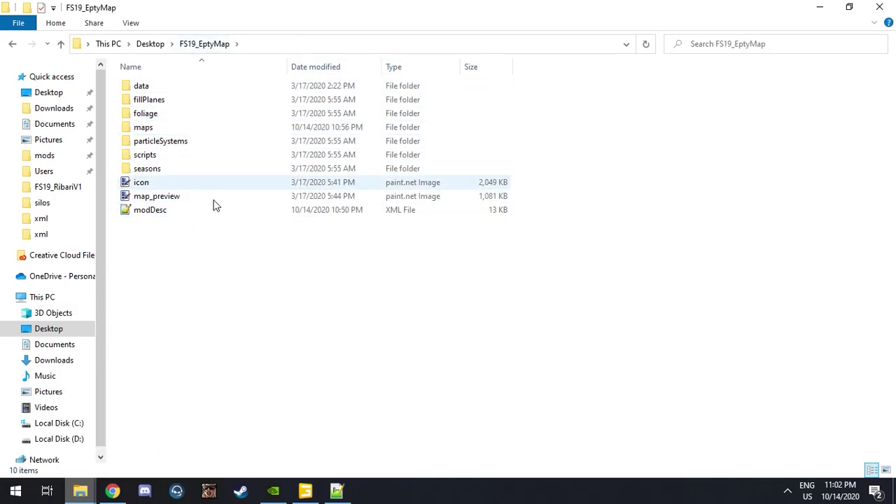
double_click(156, 211)
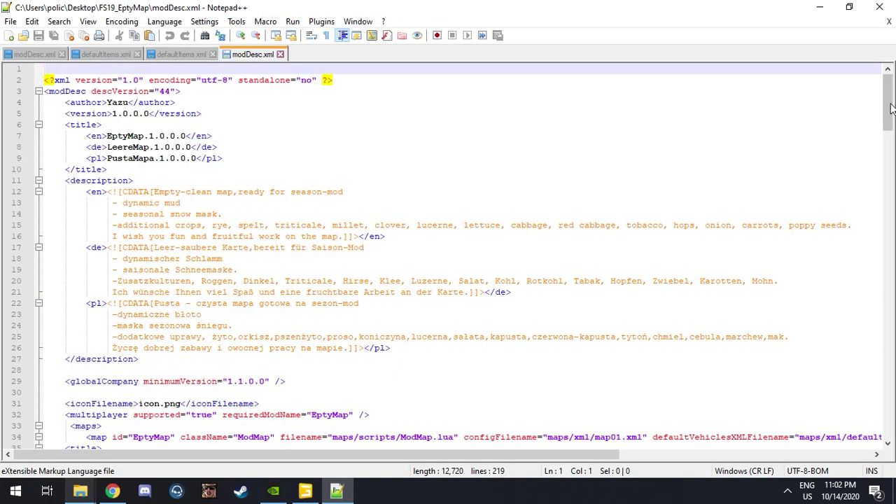
Paste the storeItems block between the closing specializations and modDesc tags of the FS19_EptyMap modDesc.xml
left_click_drag(887, 110, 887, 420)
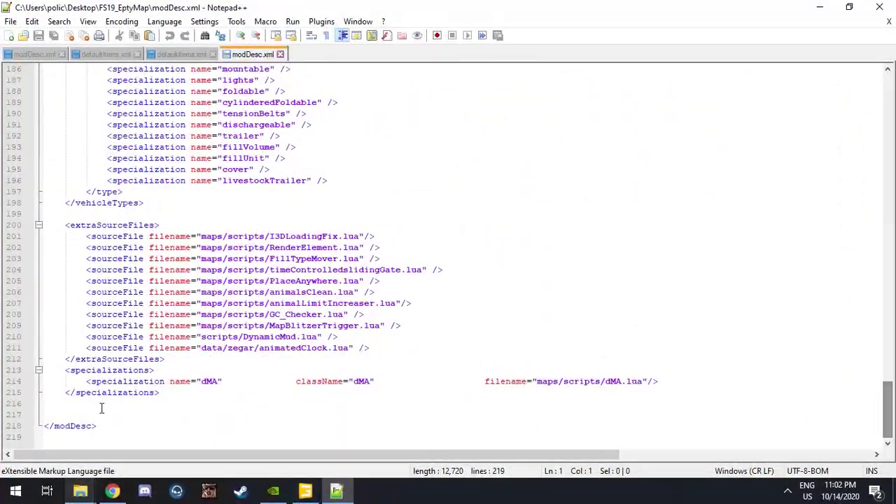
left_click(51, 411)
left_click(56, 406)
key("Return")
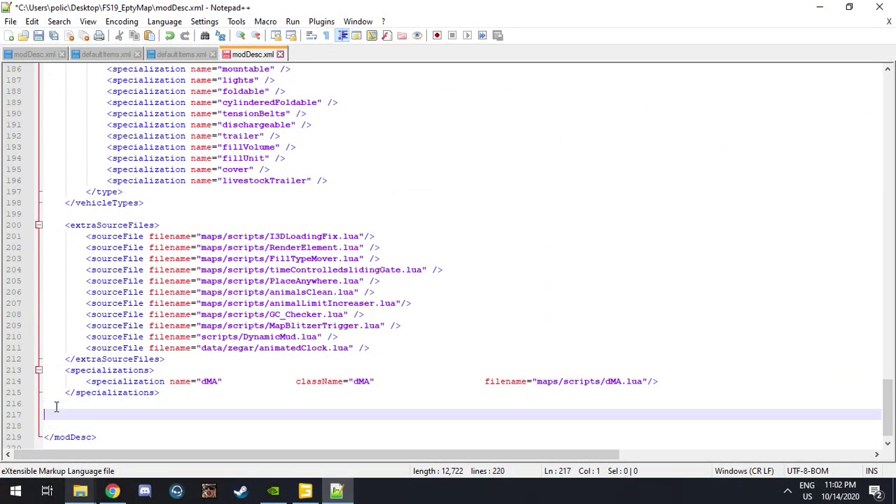
key("BackSpace")
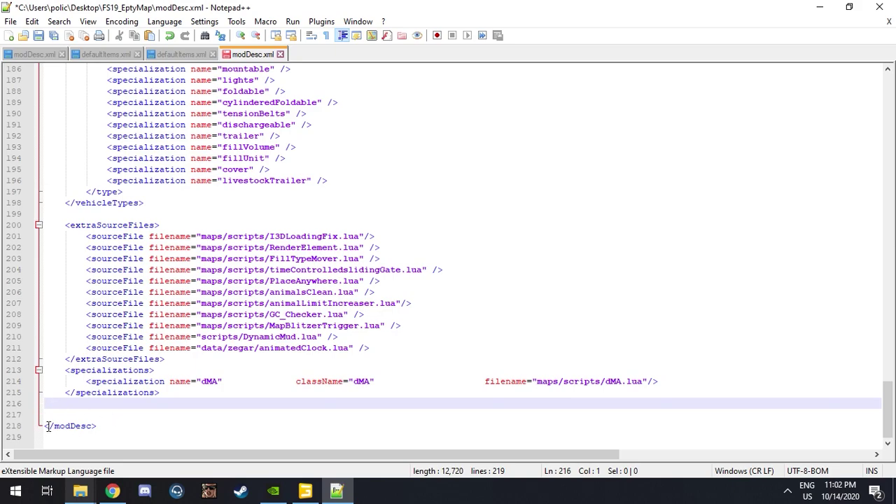
key("ctrl+v")
scroll(79, 359, "down", 1)
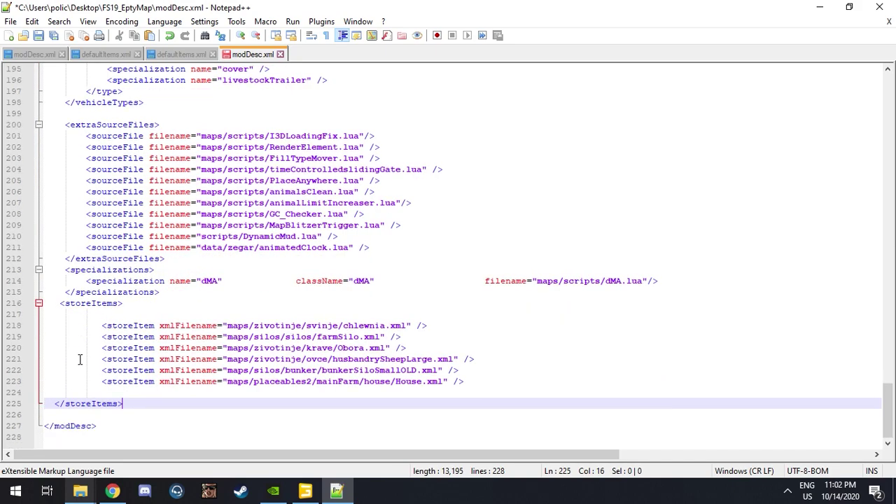
Delete every storeItem line except the chlewnia.xml one from the pasted storeItems block, along with the leftover blank line
left_click(92, 425)
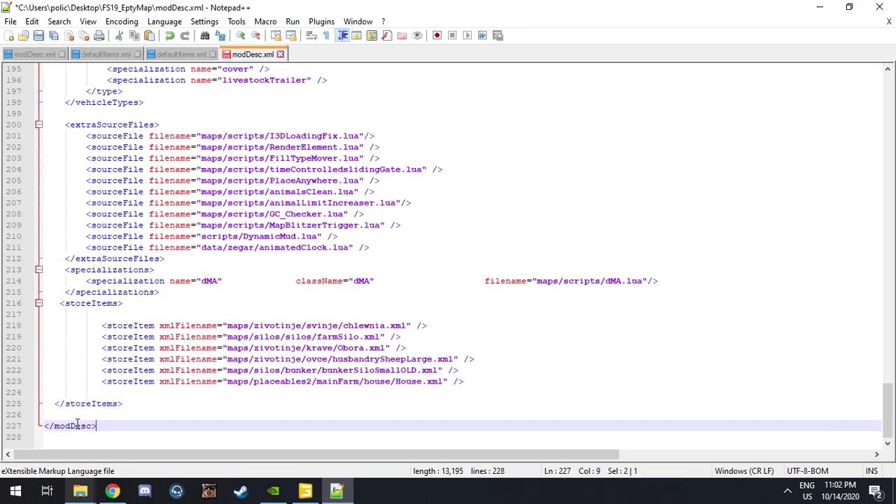
left_click(105, 326)
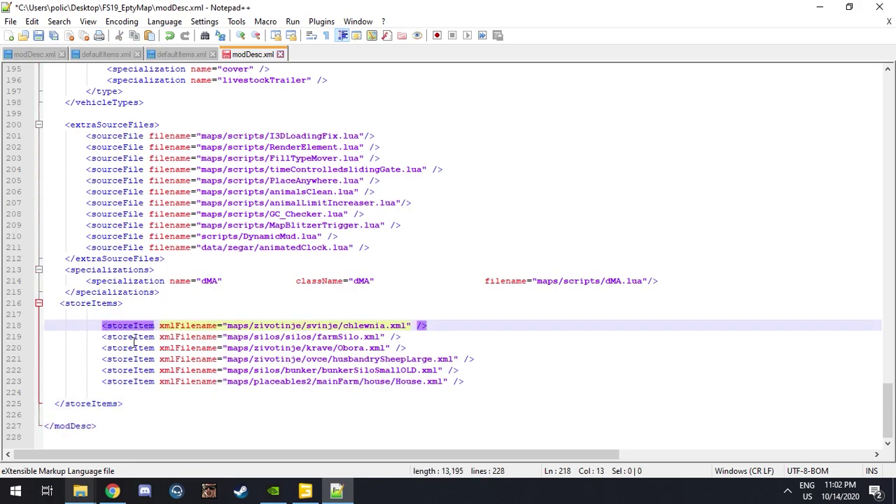
left_click_drag(464, 381, 46, 332)
key("Delete")
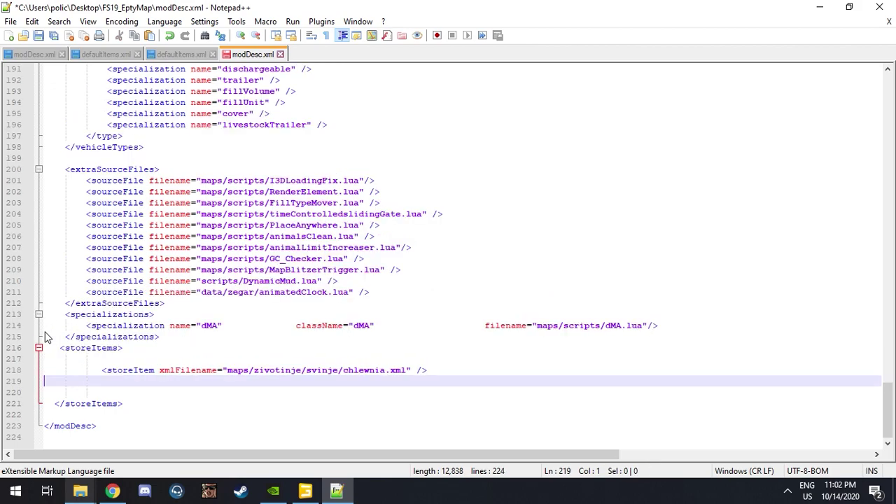
key("BackSpace")
left_click(493, 394)
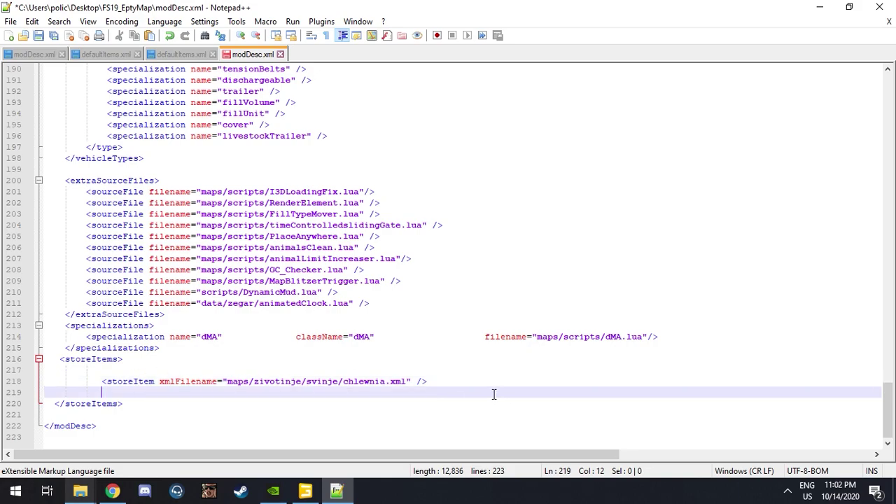
left_click(448, 382)
Switch to File Explorer, go to the FS19_EptyMap maps\krave folder and copy the maps\krave part of its path
mouse_move(91, 494)
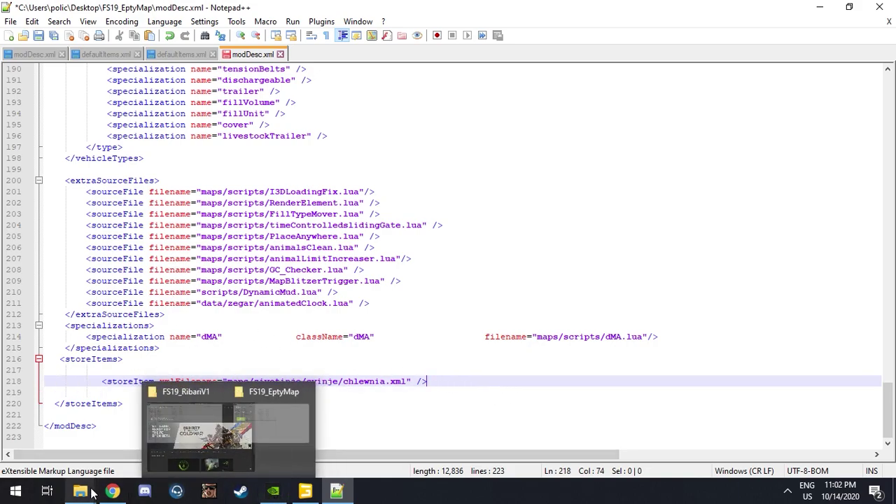
left_click(155, 436)
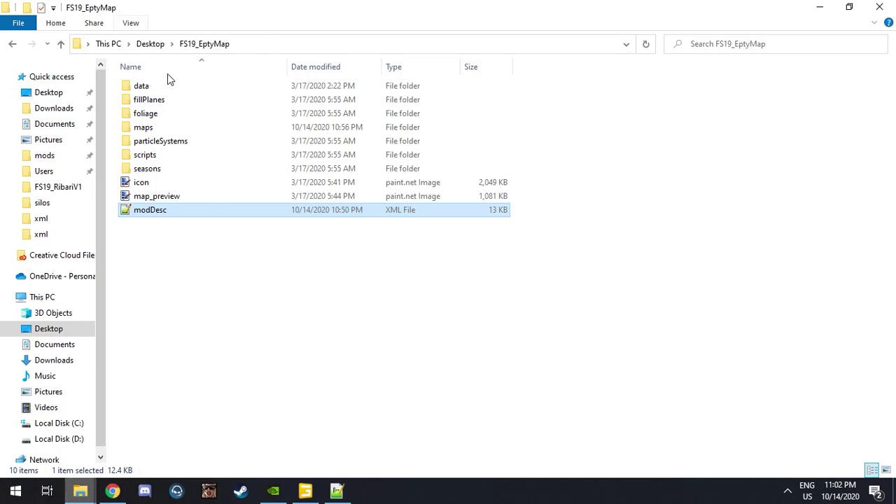
double_click(177, 128)
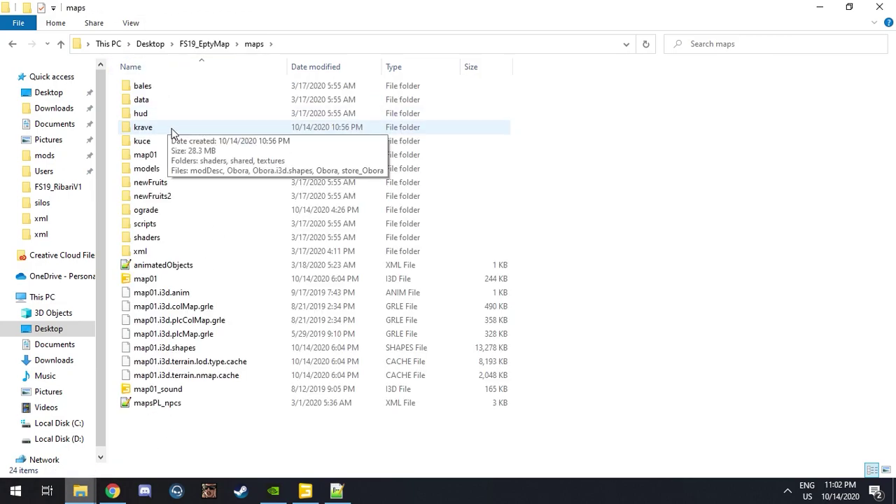
double_click(174, 131)
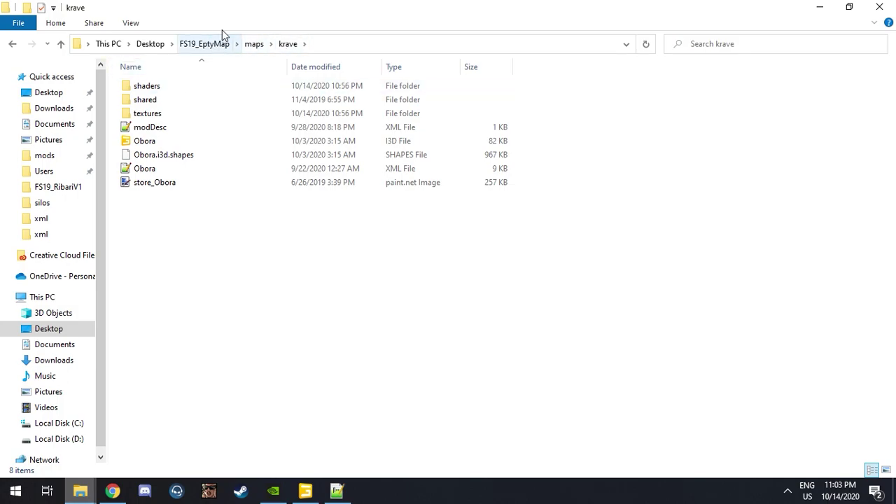
left_click(334, 44)
left_click(314, 44)
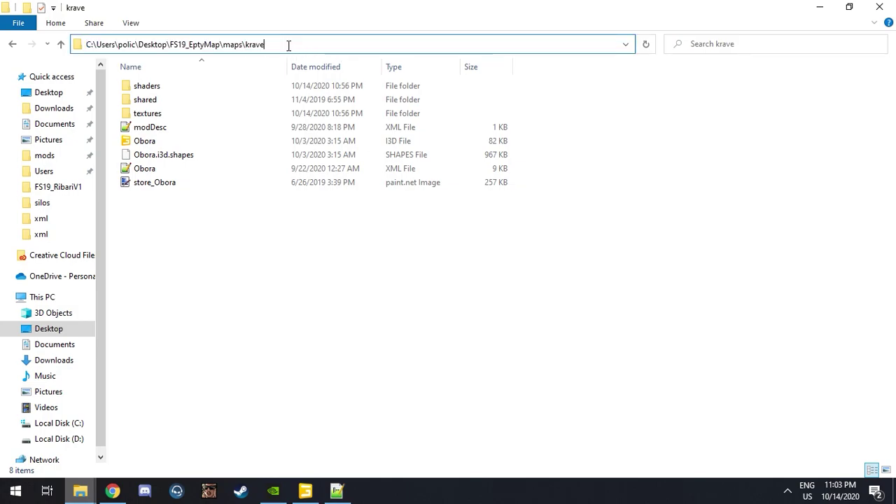
left_click_drag(274, 44, 226, 43)
key("ctrl+c")
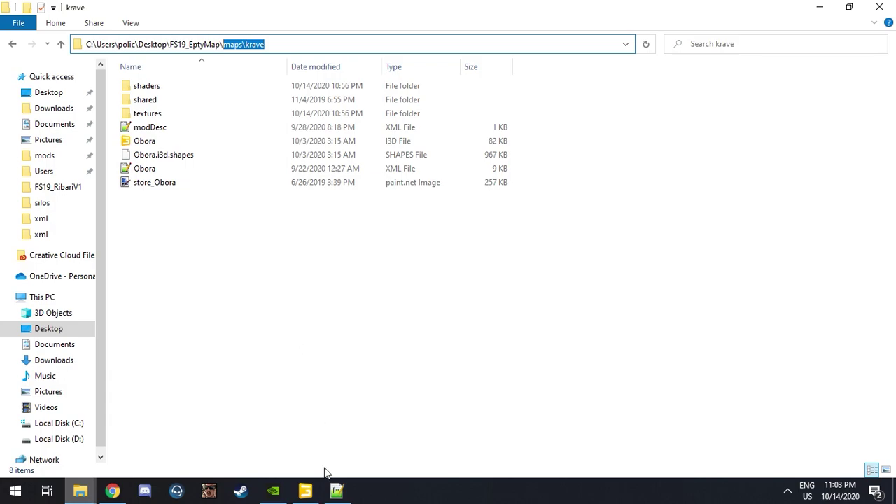
Back in Notepad++, replace the folder path in the remaining storeItem's xmlFilename with maps/krave, using a forward slash
left_click(336, 490)
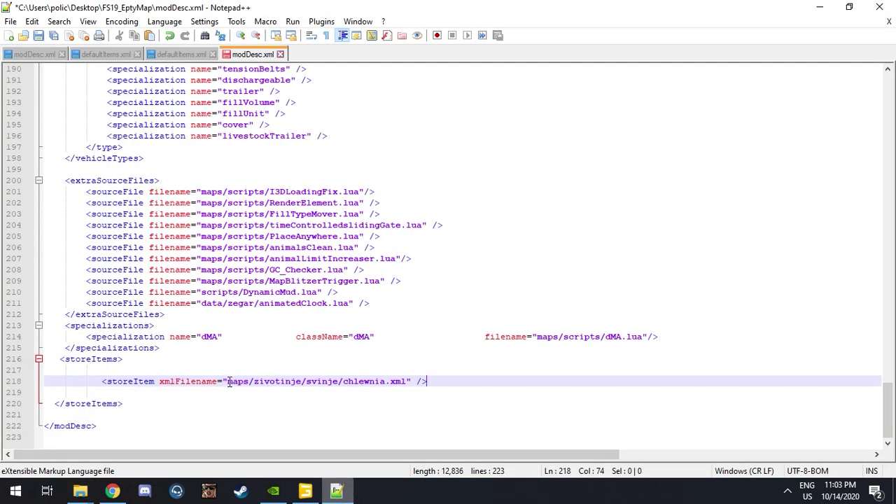
left_click_drag(226, 381, 312, 380)
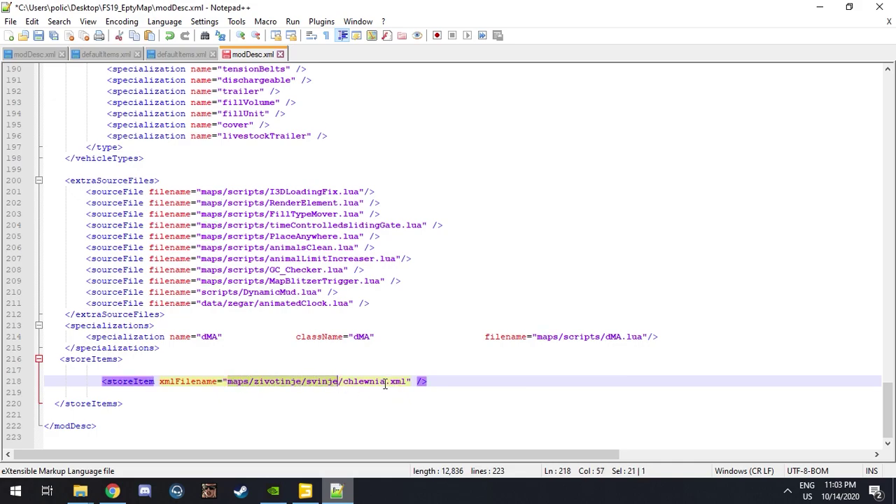
key("ctrl+v")
key("BackSpace")
type("/")
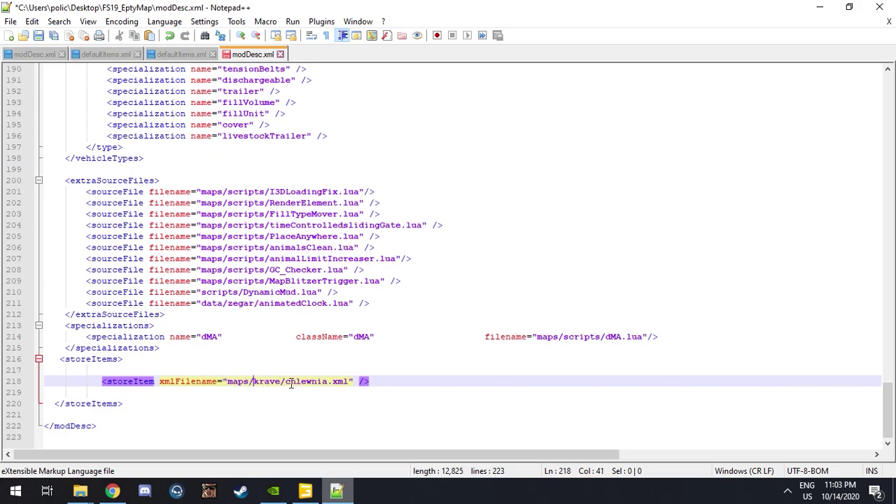
Check the exact file name of the cow pen's XML file in the krave folder in File Explorer
left_click_drag(286, 382, 314, 391)
left_click(331, 381)
double_click(308, 383)
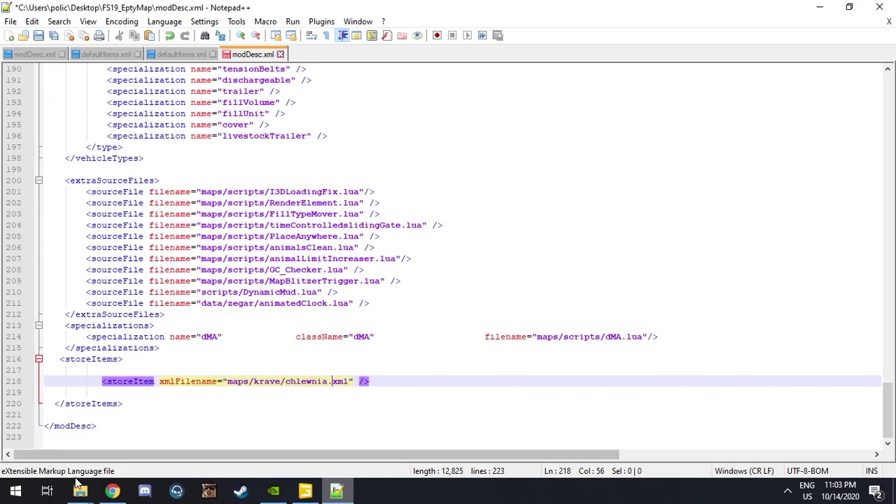
mouse_move(80, 491)
left_click(188, 426)
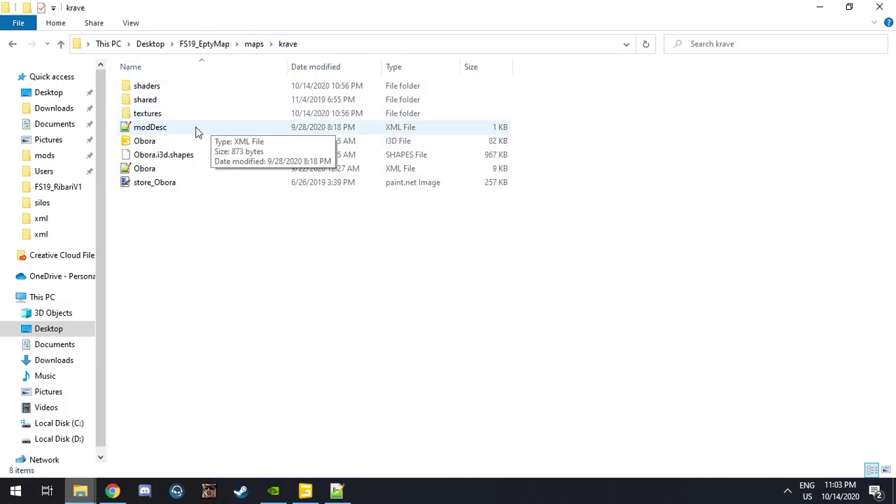
left_click(160, 129)
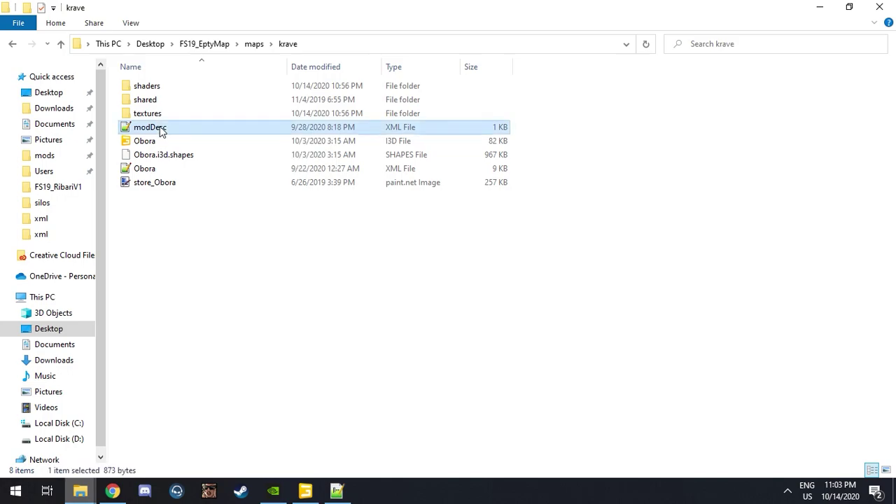
left_click(159, 168)
right_click(166, 170)
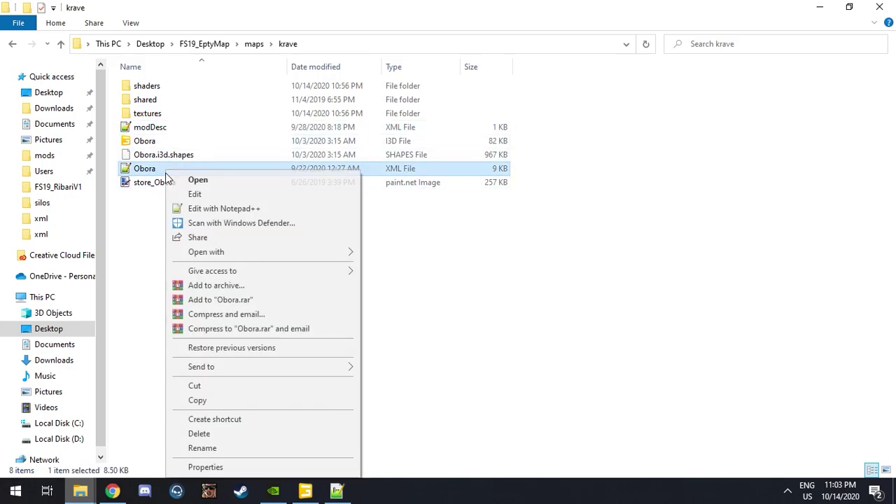
left_click(202, 447)
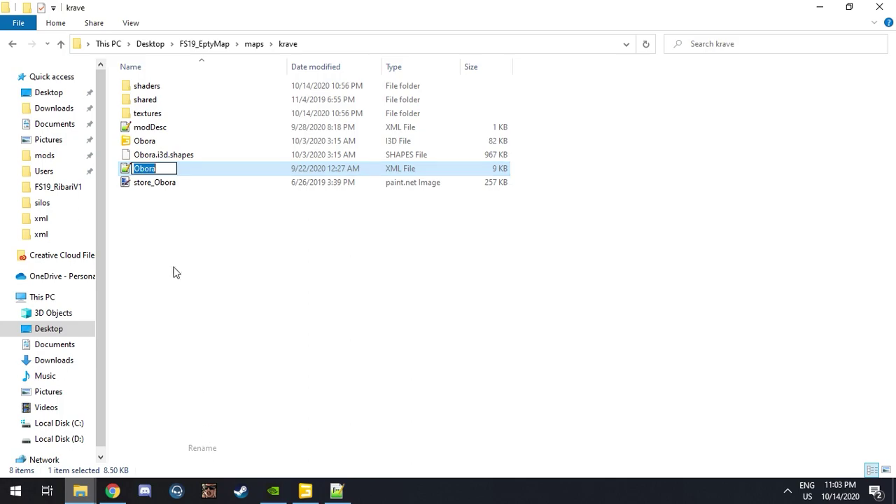
left_click(342, 462)
Change the storeItem's file name to Obora.xml in the FS19_EptyMap modDesc.xml and save the file
left_click(337, 491)
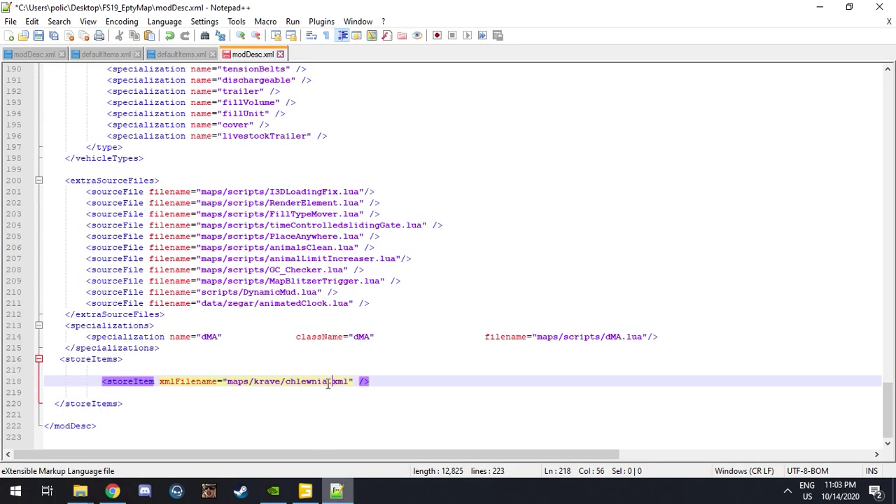
left_click_drag(329, 384, 285, 384)
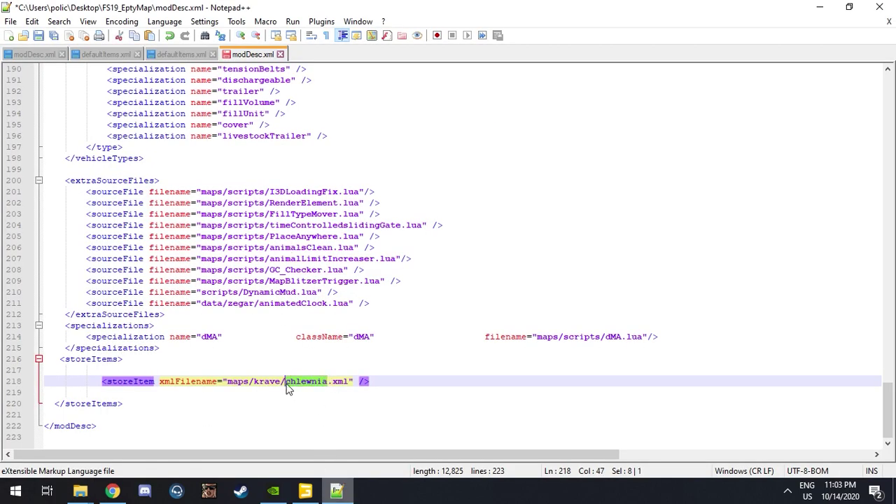
type("Obora")
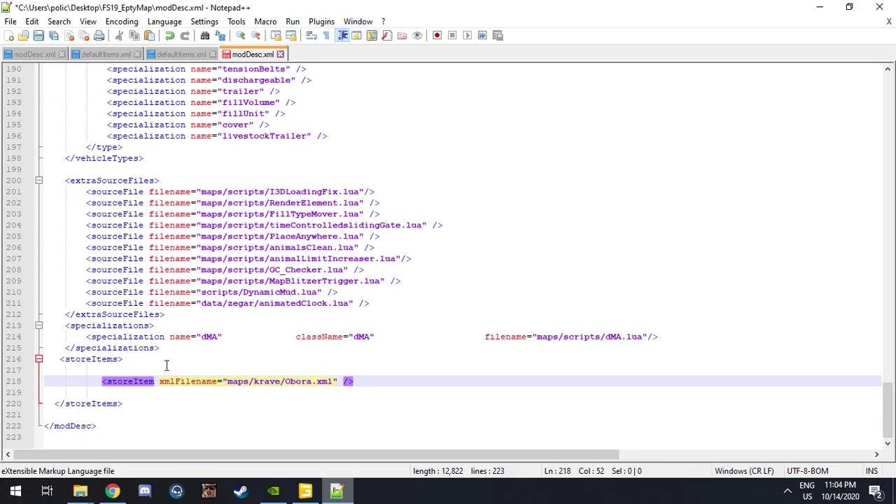
left_click(39, 35)
Look over the other open XML files, then return to the krave folder in File Explorer and open Obora.xml
left_click(34, 54)
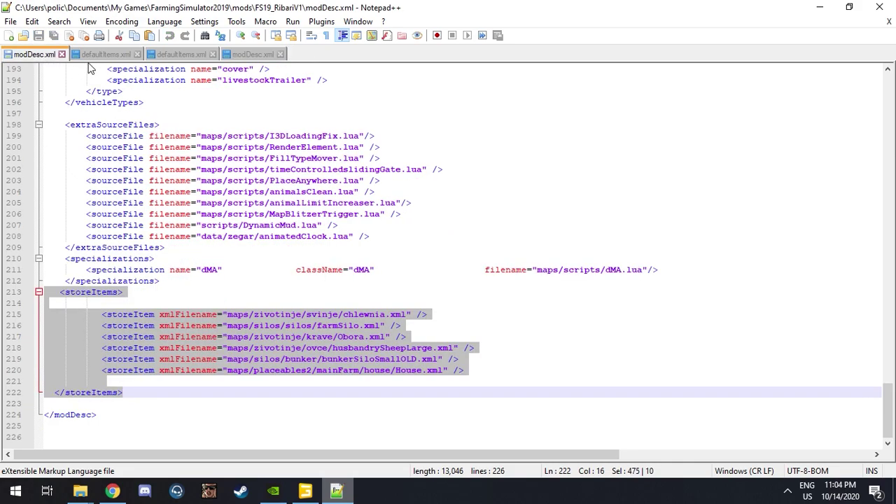
left_click(98, 55)
left_click(175, 55)
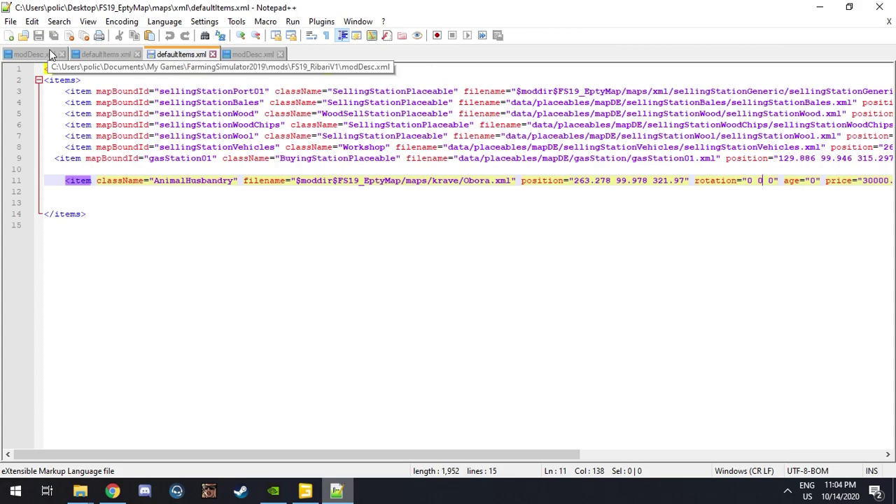
left_click(819, 7)
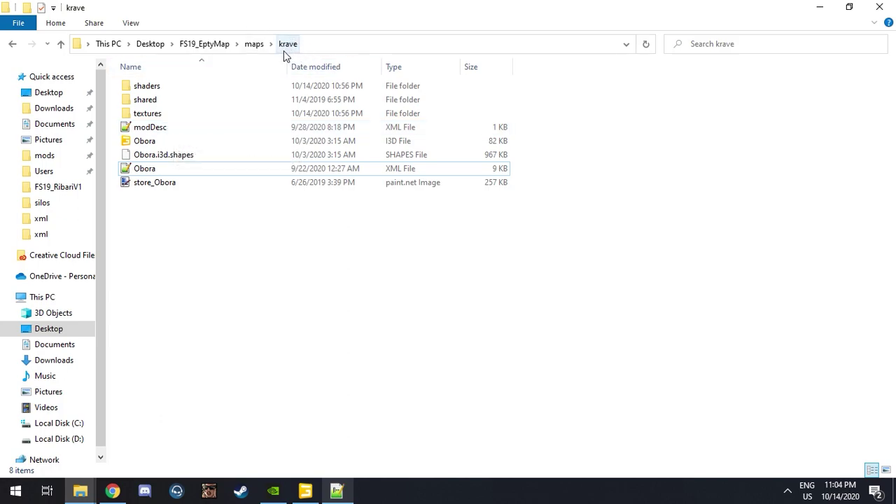
left_click(192, 171)
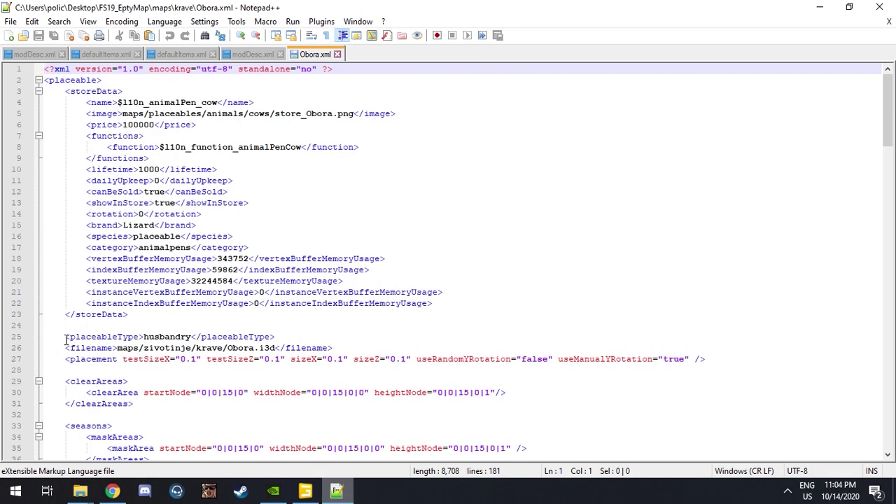
Delete the folder path before Obora.i3d in the filename tag of Obora.xml
left_click_drag(39, 349, 335, 347)
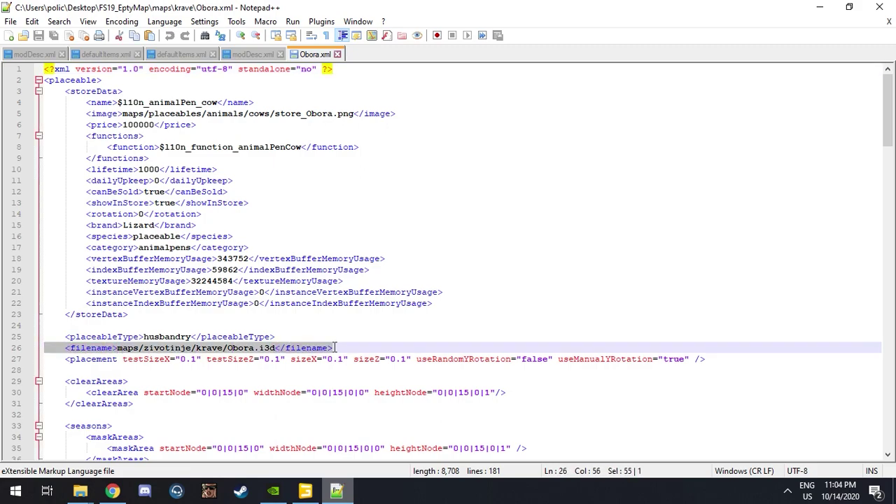
left_click(335, 347)
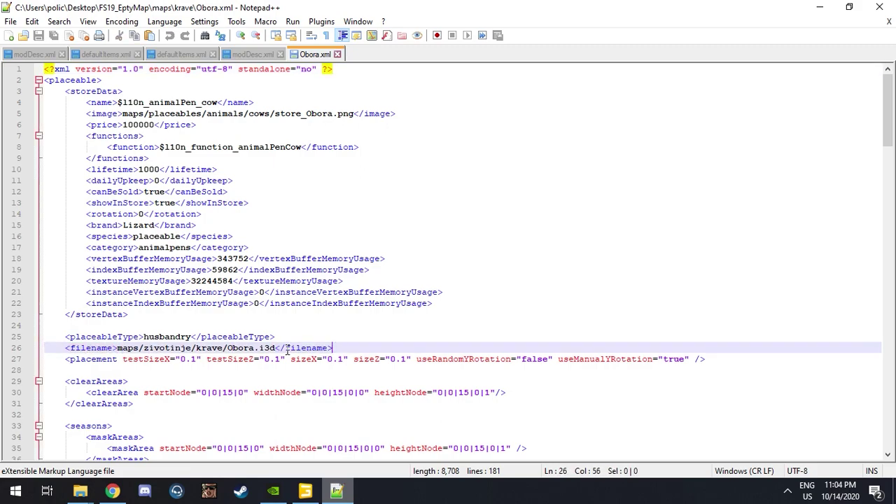
left_click_drag(228, 348, 269, 348)
left_click(247, 348)
left_click_drag(227, 347, 129, 347)
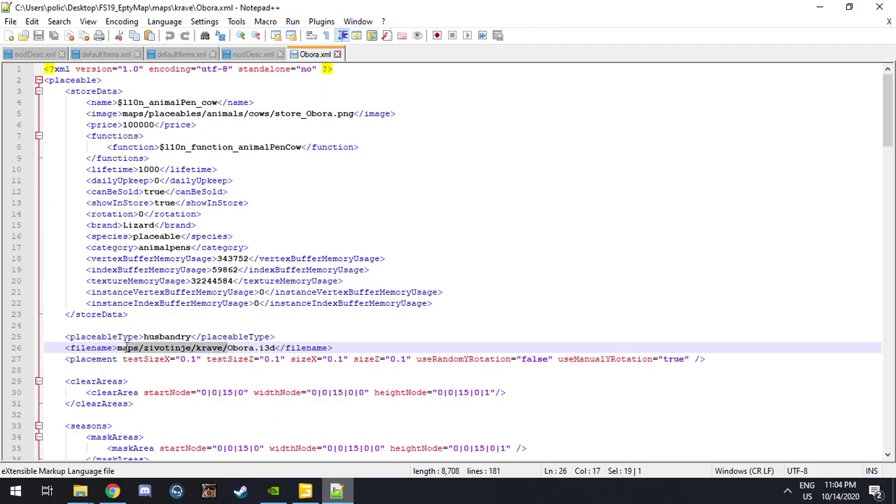
key("BackSpace")
left_click(160, 385)
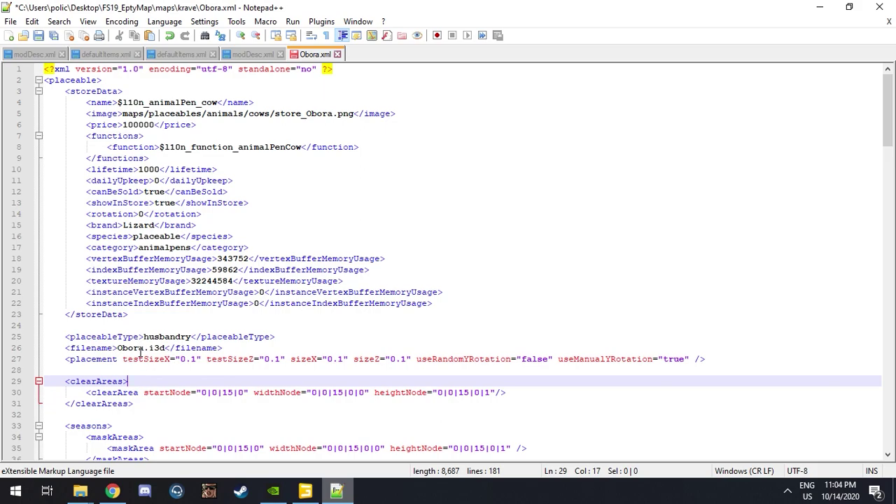
left_click(118, 347)
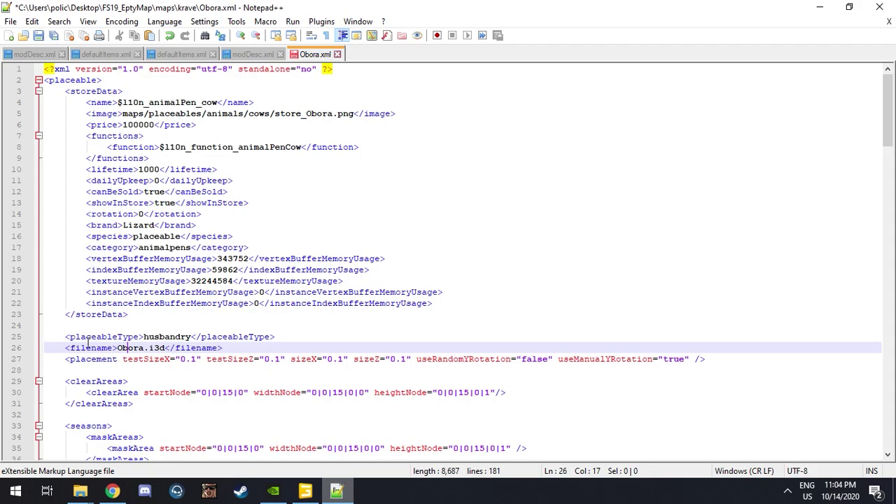
left_click_drag(117, 348, 164, 349)
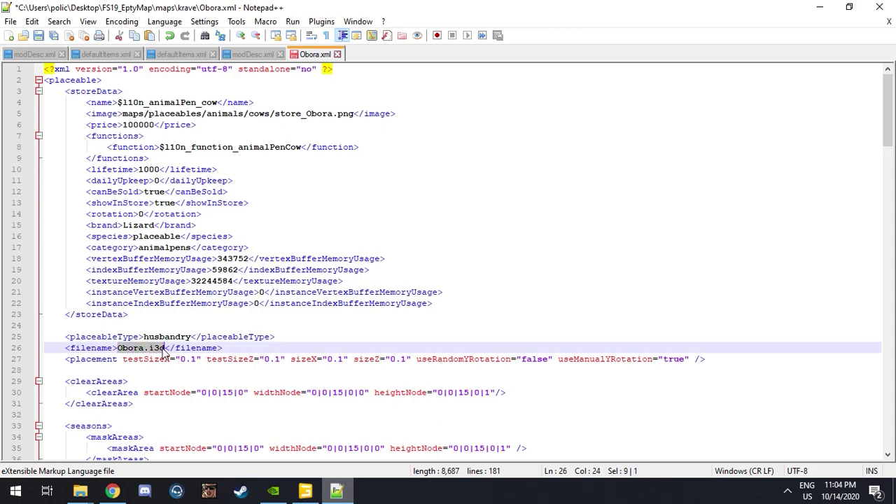
triple_click(164, 350)
left_click(164, 348)
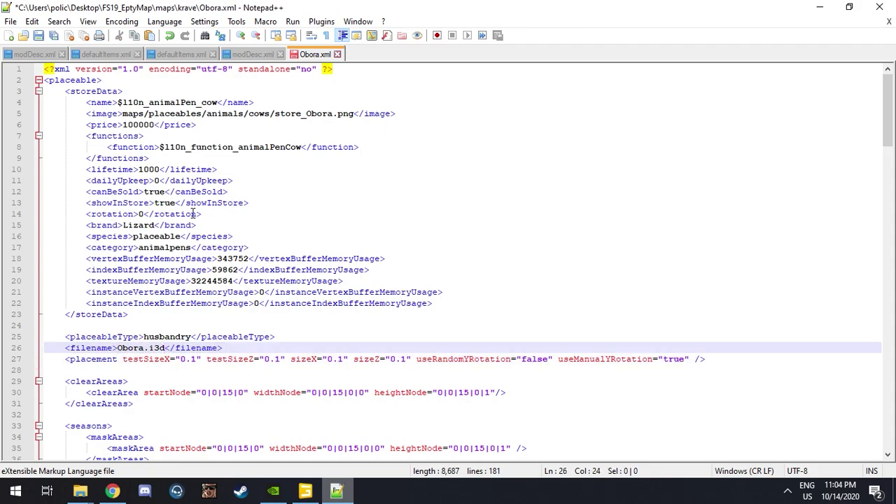
Copy maps/krave from the storeItem path in the FS19_EptyMap modDesc.xml and return to Obora.xml
left_click(252, 55)
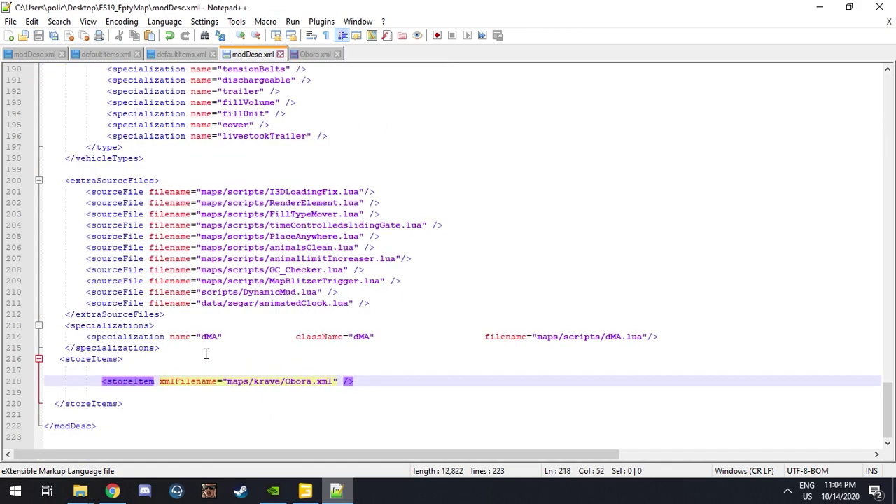
left_click_drag(230, 382, 282, 382)
key("ctrl+c")
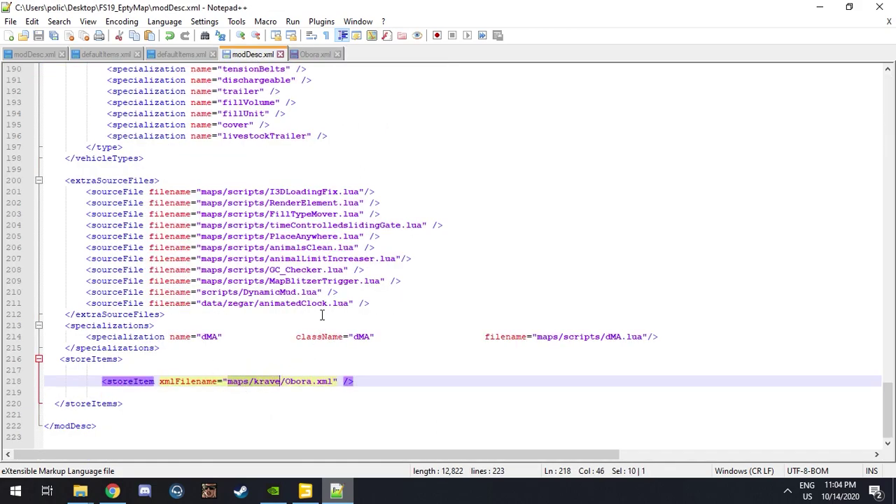
left_click(310, 55)
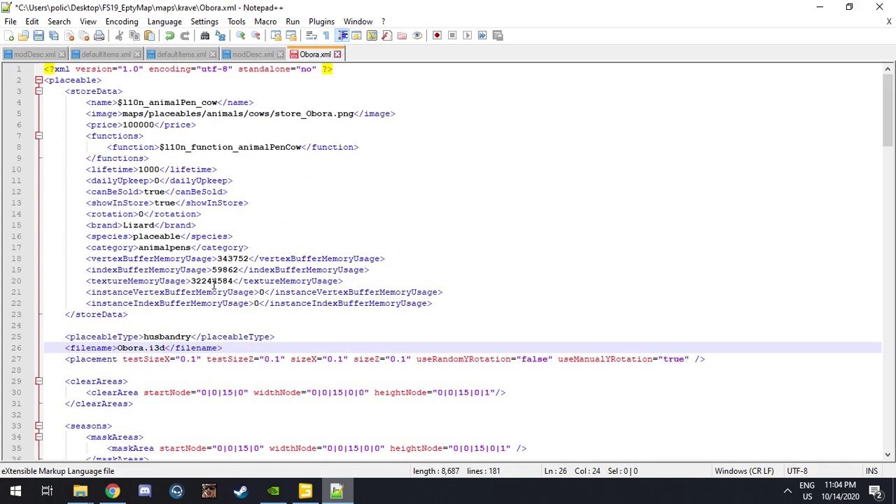
Paste maps/krave before Obora.i3d in the filename tag of Obora.xml and add a slash so it reads maps/krave/Obora.i3d
left_click(117, 348)
key("ctrl+v")
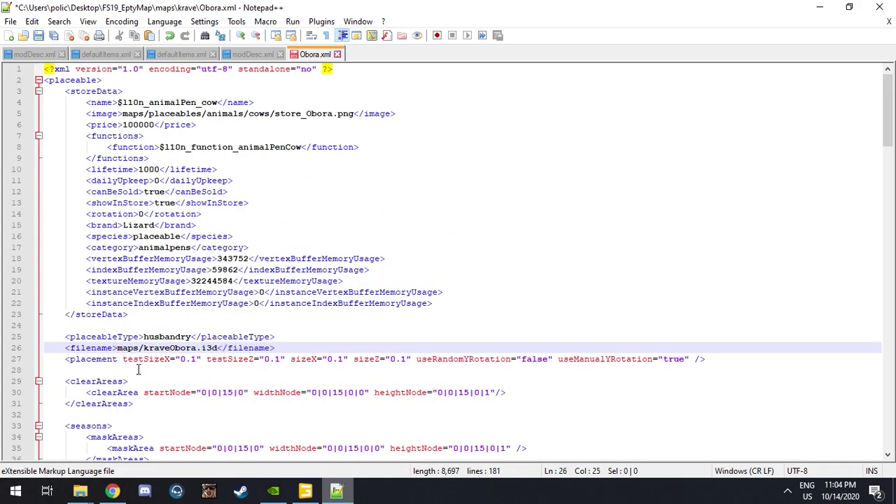
type("/")
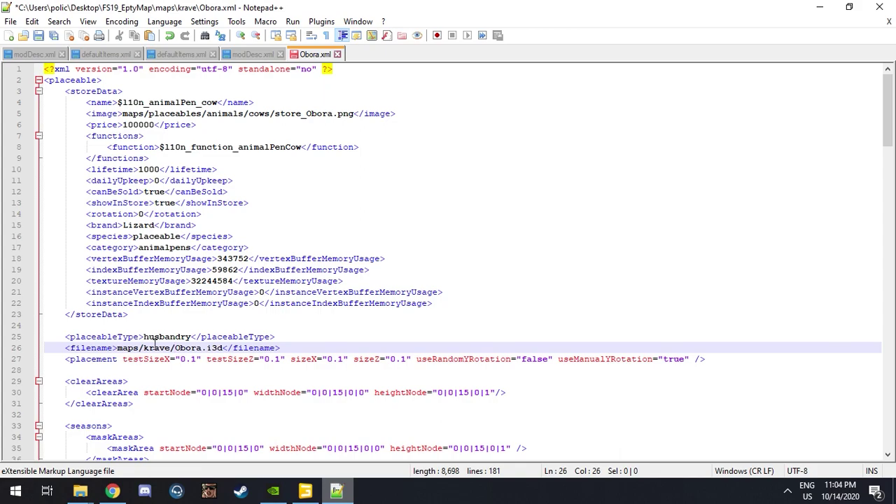
left_click_drag(140, 348, 144, 353)
left_click(147, 350)
double_click(155, 348)
left_click(163, 348)
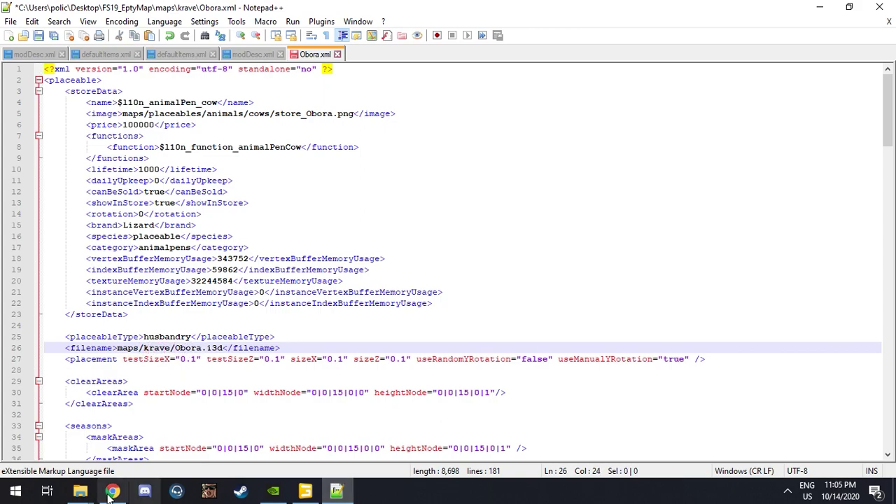
Check the Obora I3D file in the krave folder, then switch to GIANTS Editor and look over the cow barn
mouse_move(102, 491)
left_click(169, 445)
left_click(169, 140)
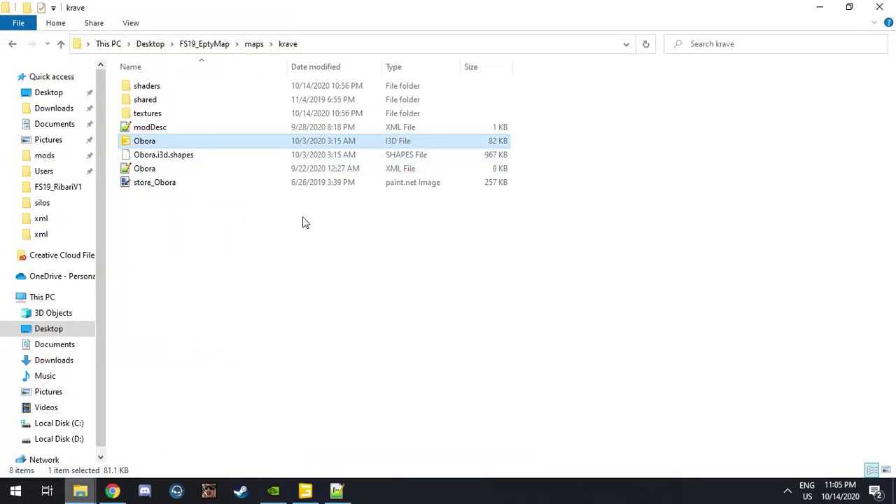
left_click(304, 491)
right_click_drag(322, 256, 317, 214)
mouse_move(286, 180)
right_mouse_down()
mouse_move(492, 248)
mouse_move(432, 242)
mouse_move(457, 234)
mouse_move(464, 262)
mouse_move(442, 192)
mouse_move(398, 280)
mouse_move(474, 256)
mouse_move(443, 207)
mouse_move(458, 178)
mouse_move(444, 247)
mouse_move(418, 262)
mouse_move(530, 224)
mouse_move(662, 254)
mouse_move(482, 236)
mouse_move(440, 224)
mouse_move(425, 212)
mouse_move(448, 196)
mouse_move(423, 202)
mouse_move(413, 186)
mouse_move(294, 193)
right_mouse_up()
scroll(410, 182, "down", 5)
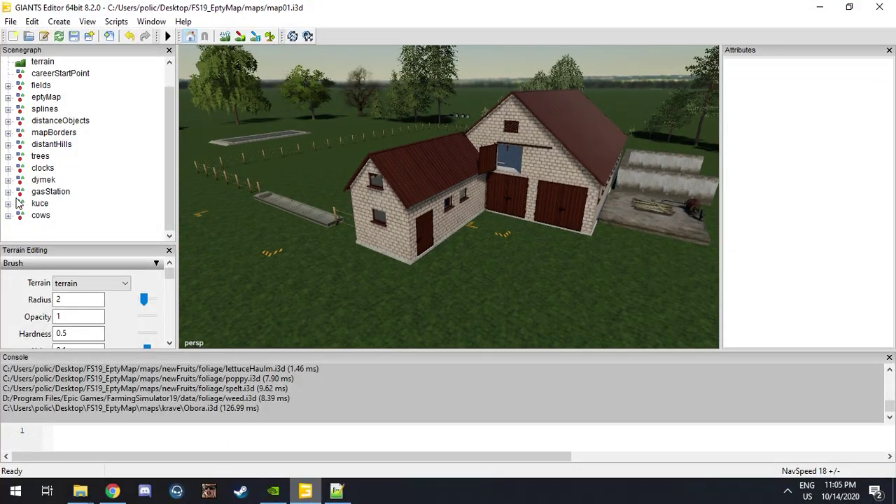
left_click(40, 216)
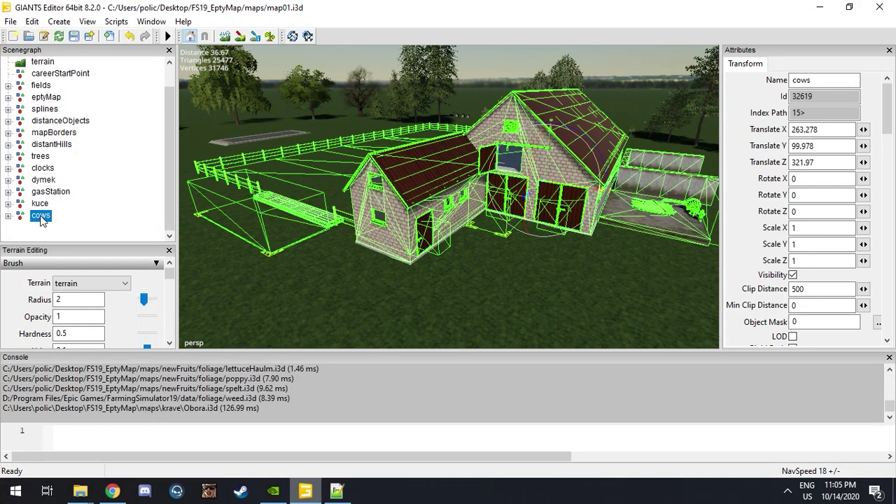
key("Delete")
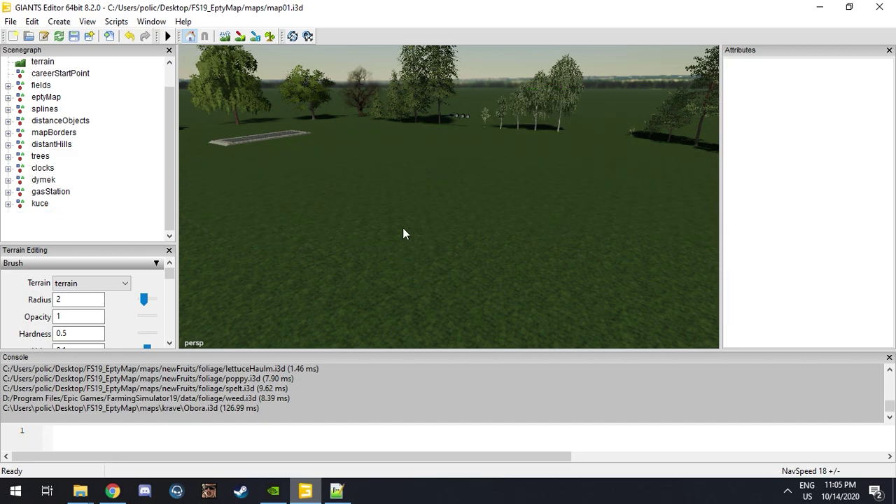
key("ctrl+z")
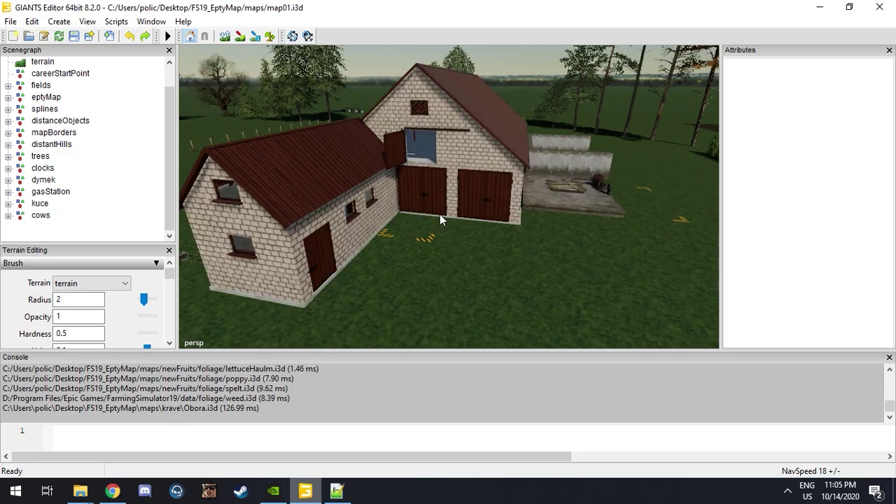
Examine the cow barn's double gates up close and the building's exterior in the map scene
scroll(439, 218, "up", 10)
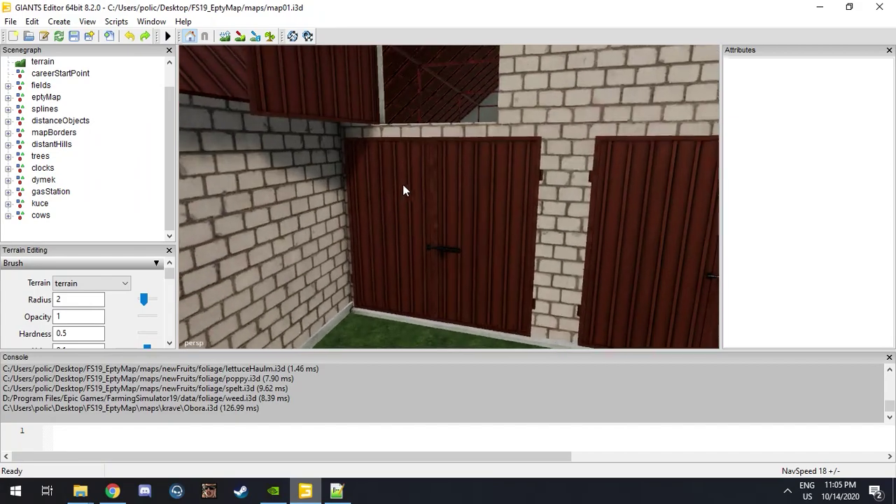
scroll(406, 187, "up", 5)
scroll(420, 210, "down", 5)
scroll(427, 259, "up", 2)
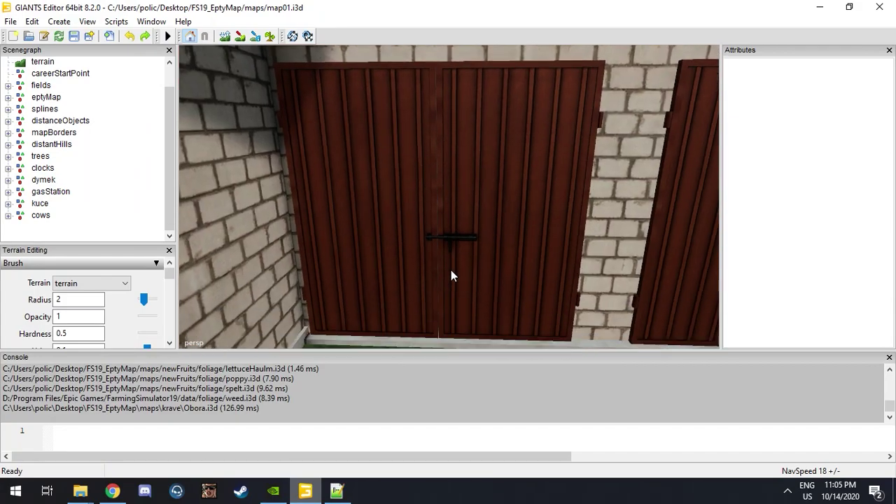
scroll(451, 275, "down", 3)
scroll(462, 189, "up", 6)
scroll(455, 196, "down", 4)
scroll(450, 200, "down", 6)
right_click_drag(457, 213, 415, 230)
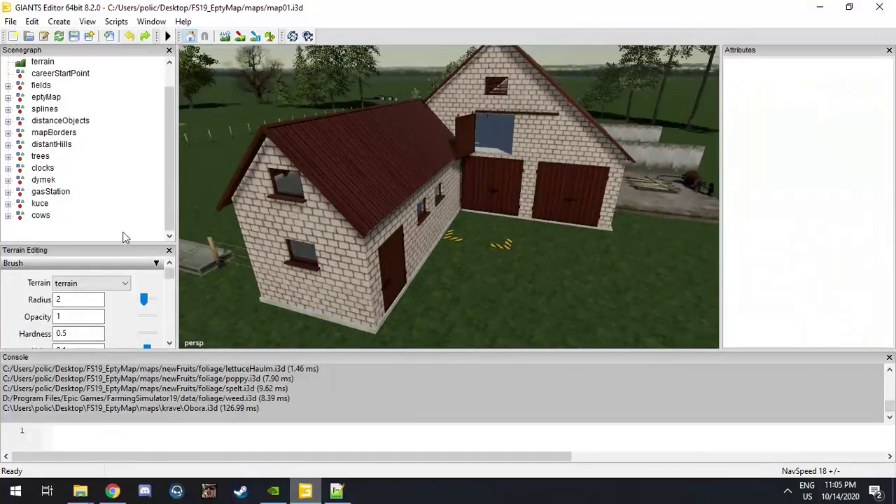
Delete the cows group from the scene and close GIANTS Editor without saving the changes to map01.i3d
left_click(44, 217)
key("Delete")
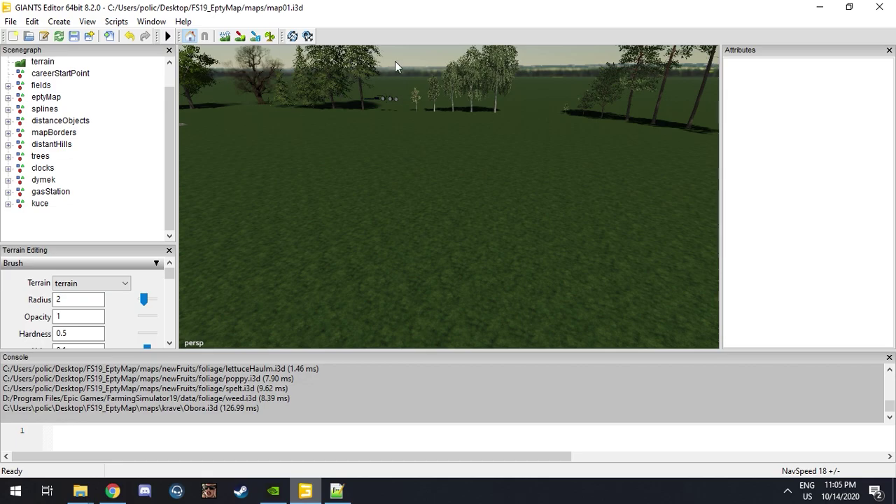
right_click_drag(508, 179, 479, 178)
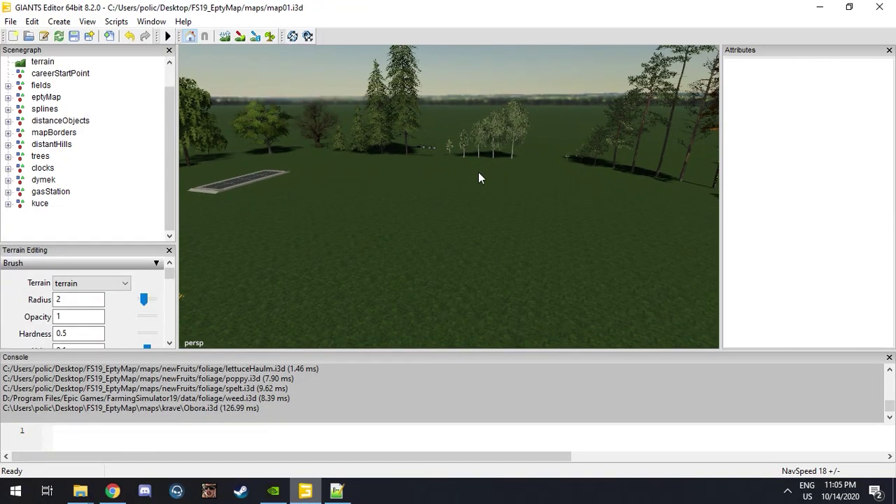
left_click(880, 7)
left_click(509, 241)
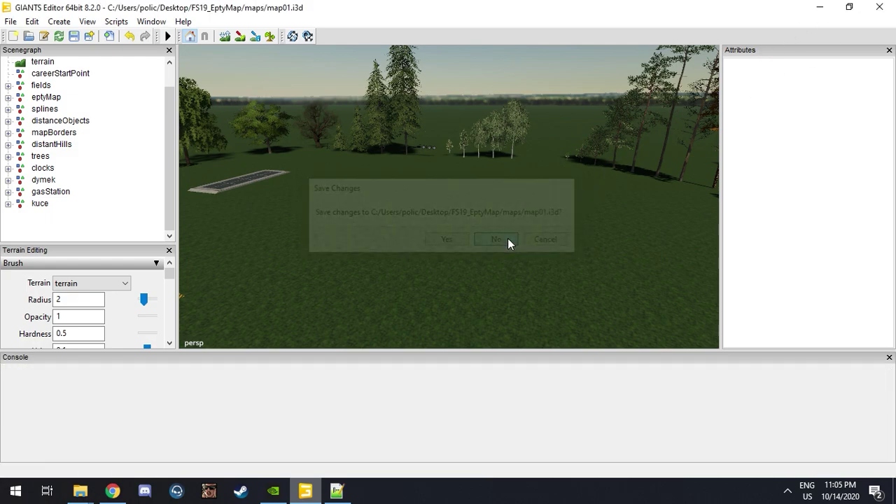
Return to Notepad++, look over the other open modDesc.xml and defaultItems.xml files, and save Obora.xml
left_click(317, 493)
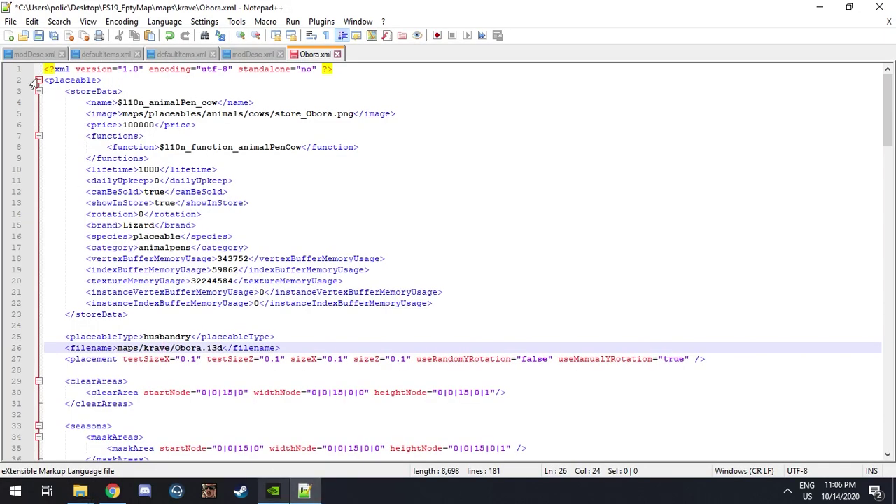
left_click(43, 56)
left_click(82, 55)
left_click(176, 55)
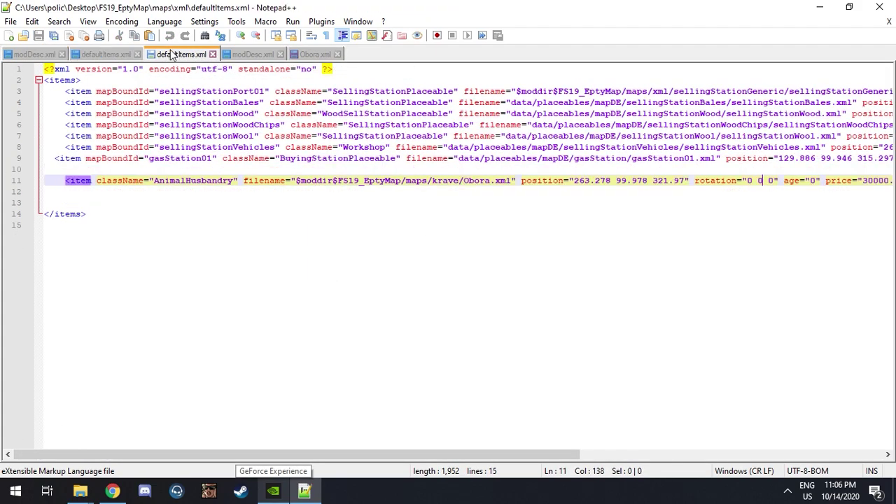
left_click(249, 56)
left_click(332, 56)
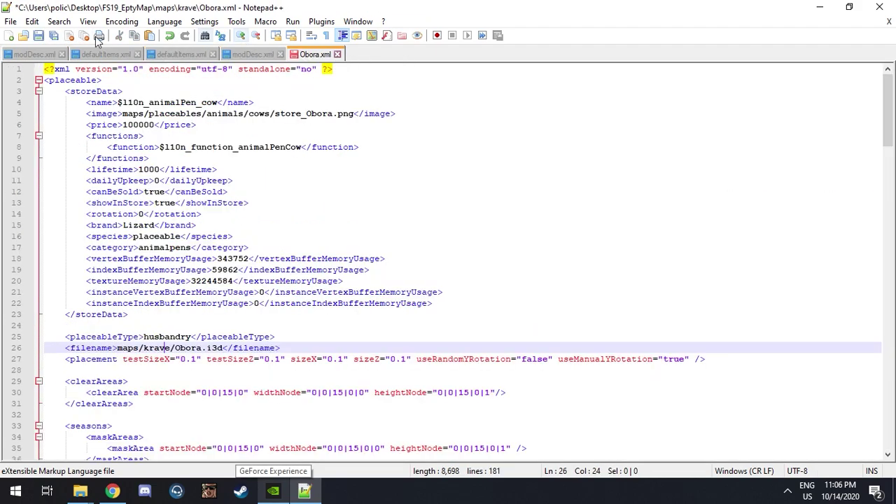
left_click(39, 36)
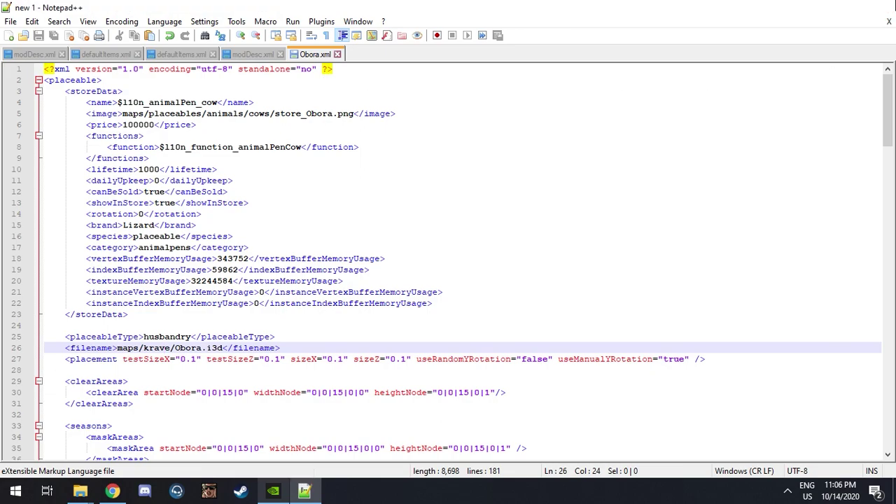
Switch to Farming Simulator 19, start a New farmer career and browse to the EptyMap.1.0.0.0 map
key("alt+Tab")
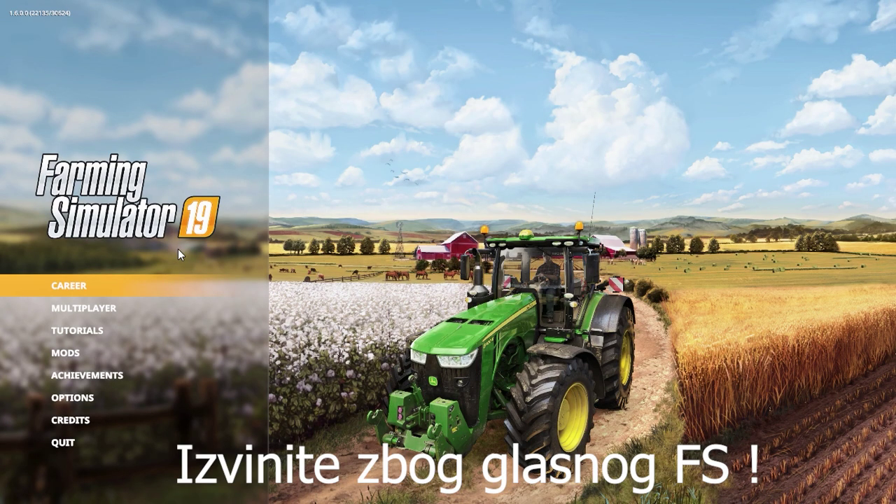
left_click(183, 287)
left_click(238, 260)
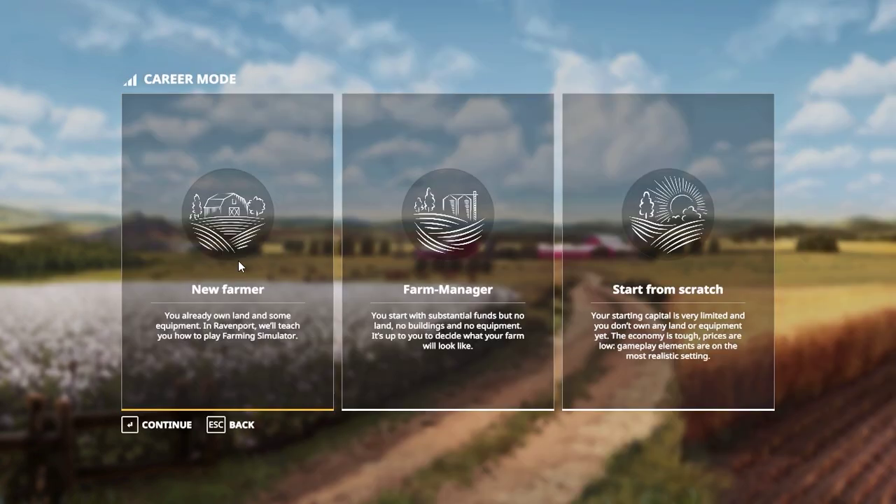
left_click(238, 260)
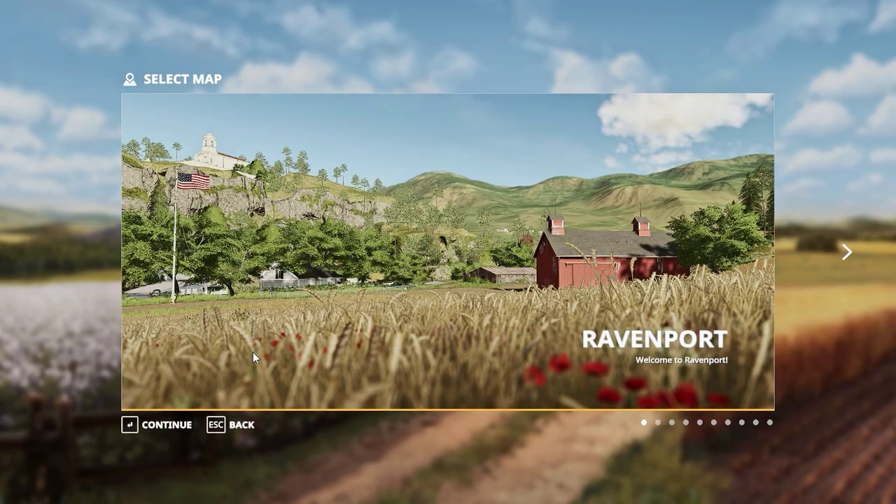
key("Right")
key("Right")
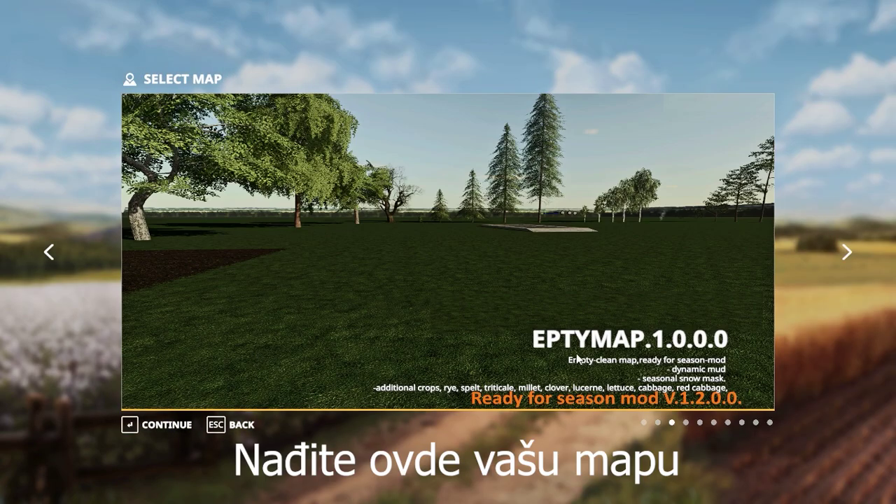
Confirm the map, deselect all mods except EptyMap.1.0.0.0 and start the game
left_click(161, 424)
left_click(161, 424)
left_click(350, 424)
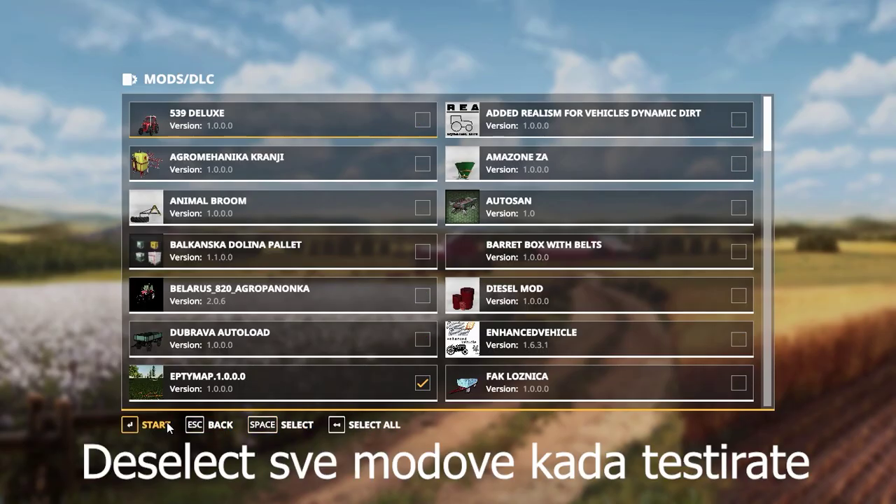
left_click(165, 425)
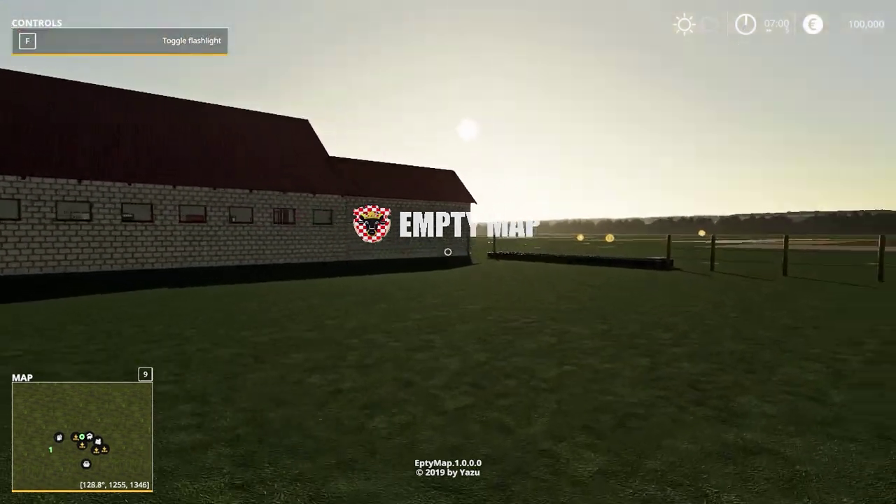
Walk around the cow barn to its front and open the double gate nearest the side wing
key("w")
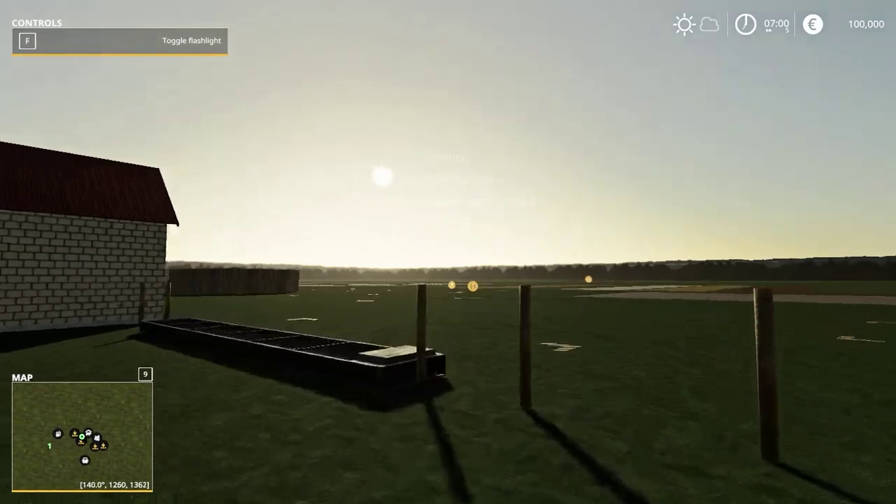
key("w")
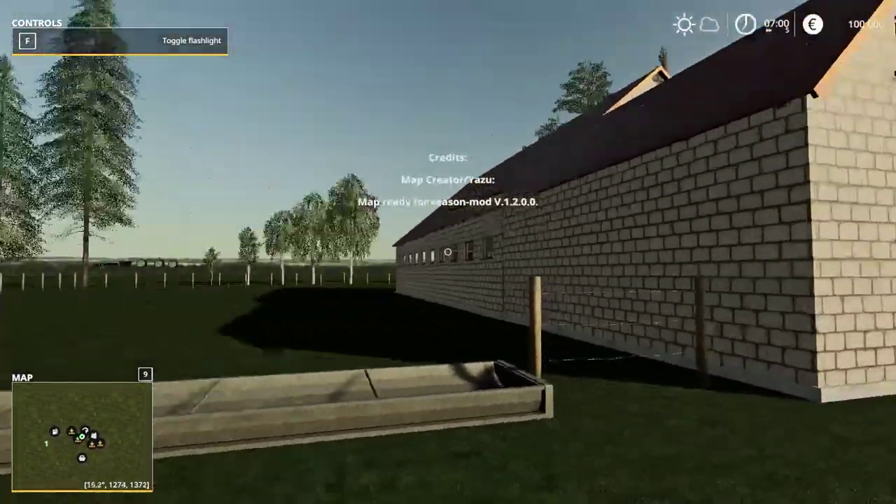
key("w")
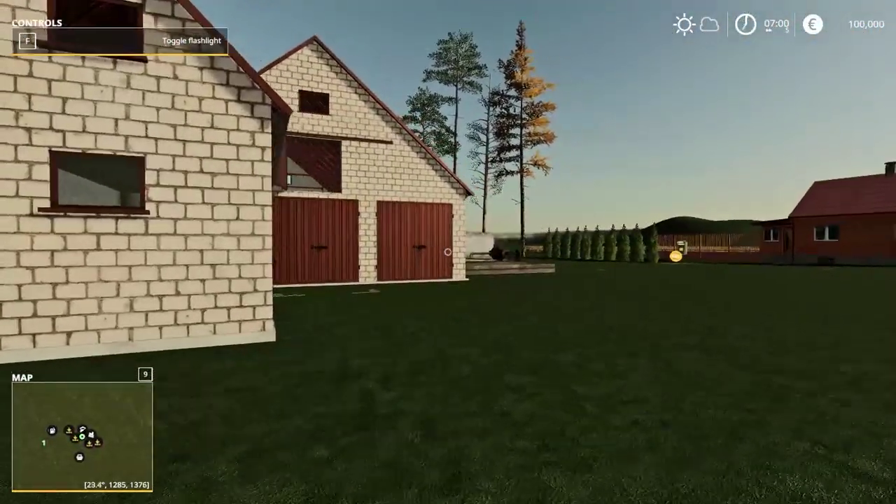
key("w")
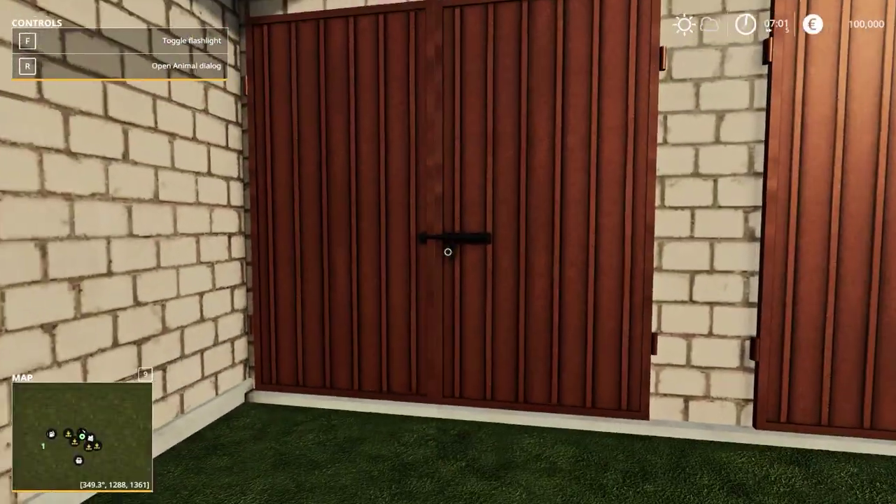
key("w")
left_click(447, 252)
key("s")
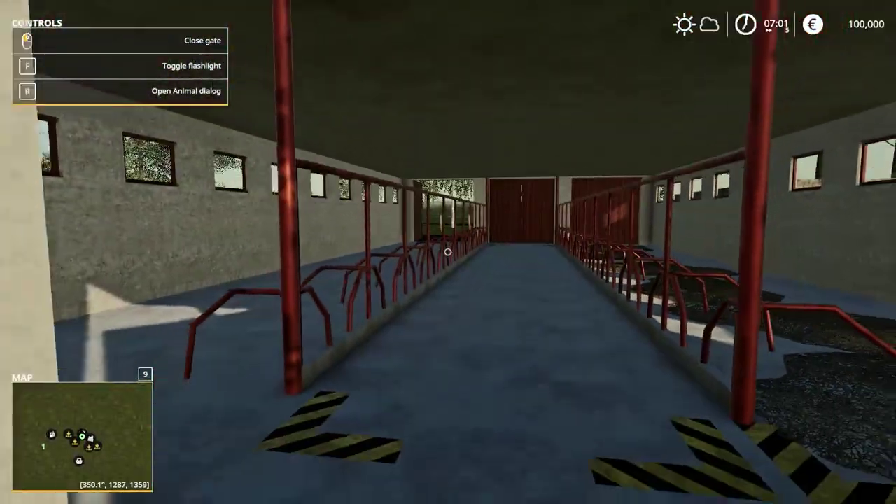
Open the animal dialog at the barn and buy four Cow (brown) animals from the dealer
key("w")
key("r")
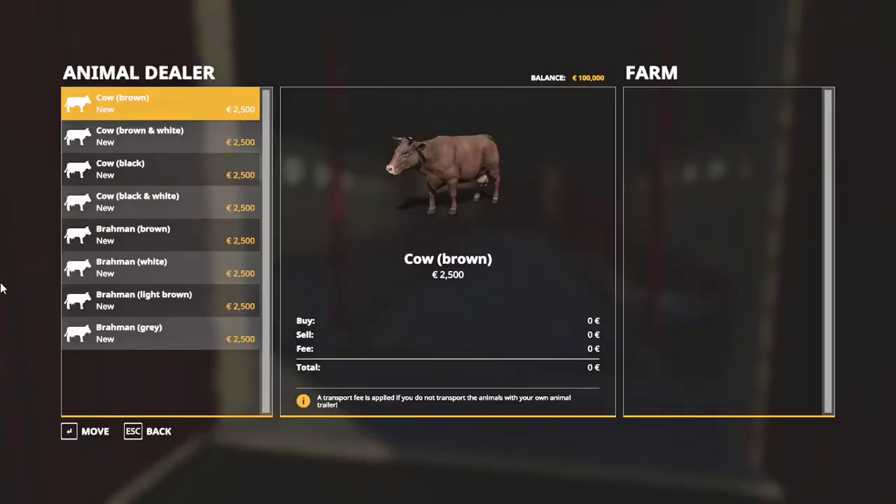
left_click(172, 114)
left_click(172, 115)
left_click(171, 114)
key("space")
Walk to the fenced pasture to check on the purchased cows, and return to the barn's open gate
key("w")
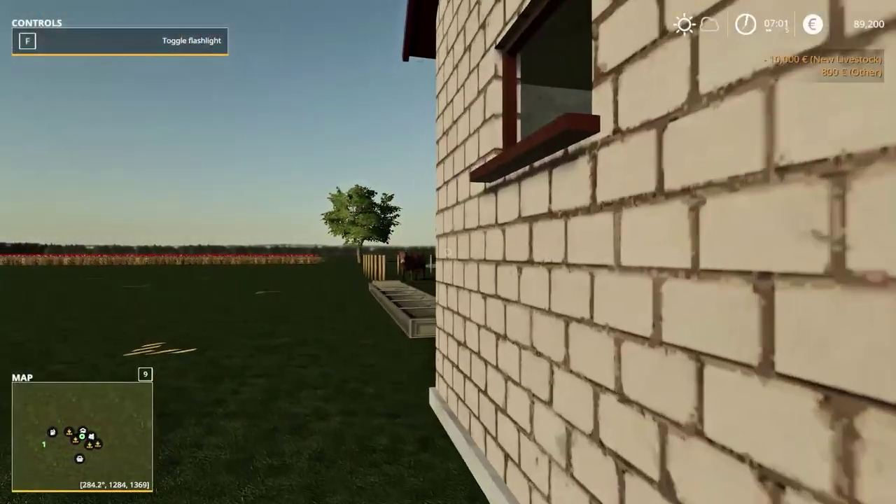
key("w")
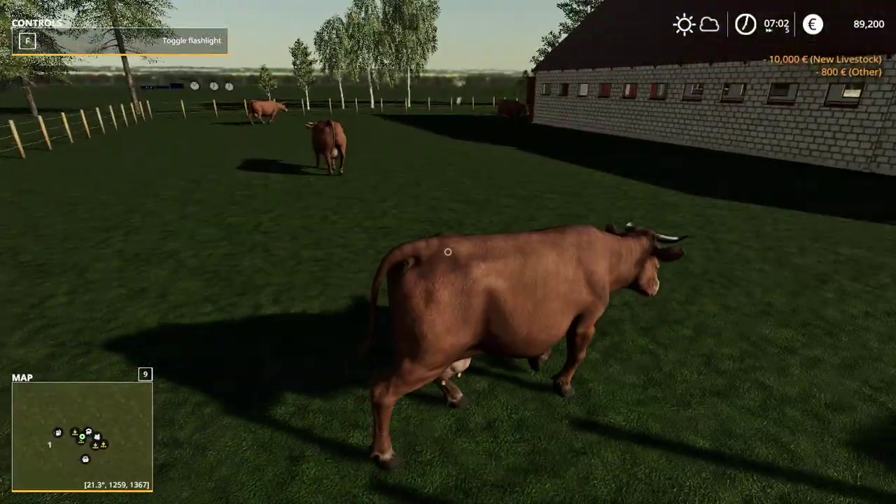
key("w")
key("w")
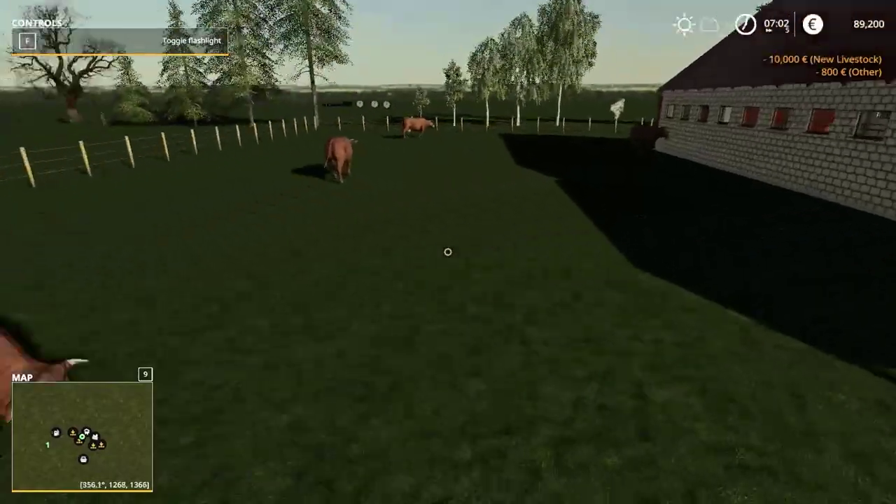
key("w")
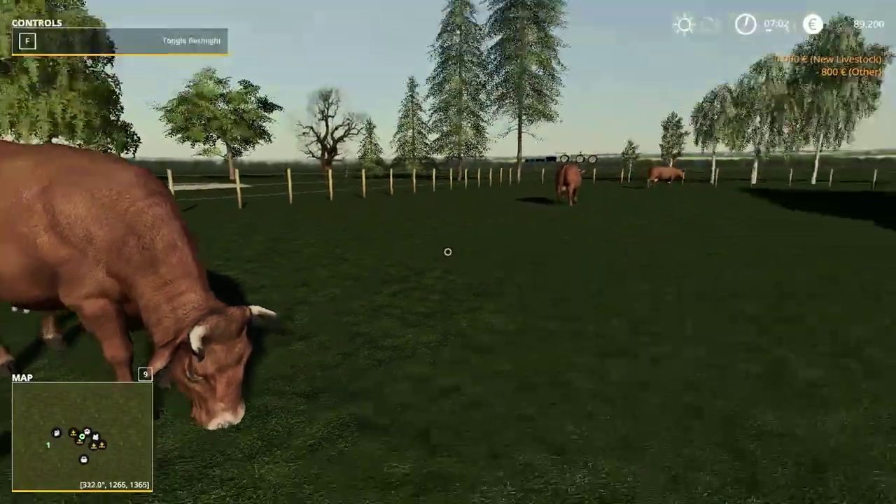
key("w")
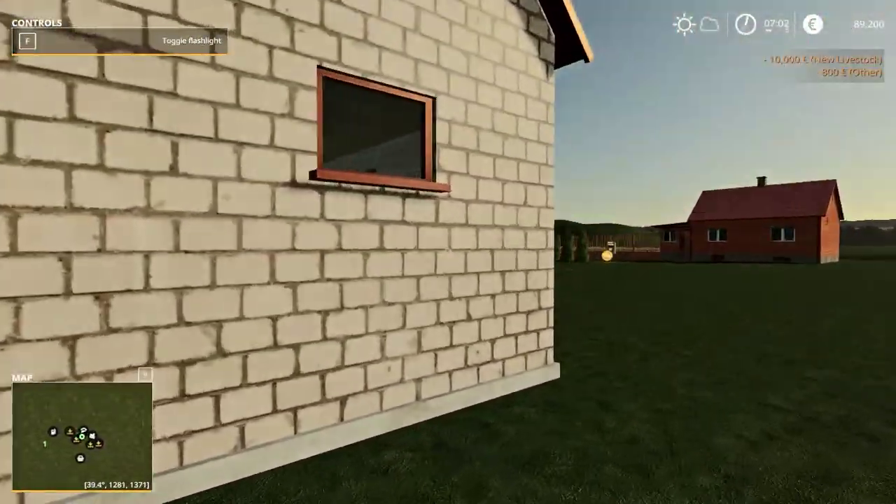
key("w")
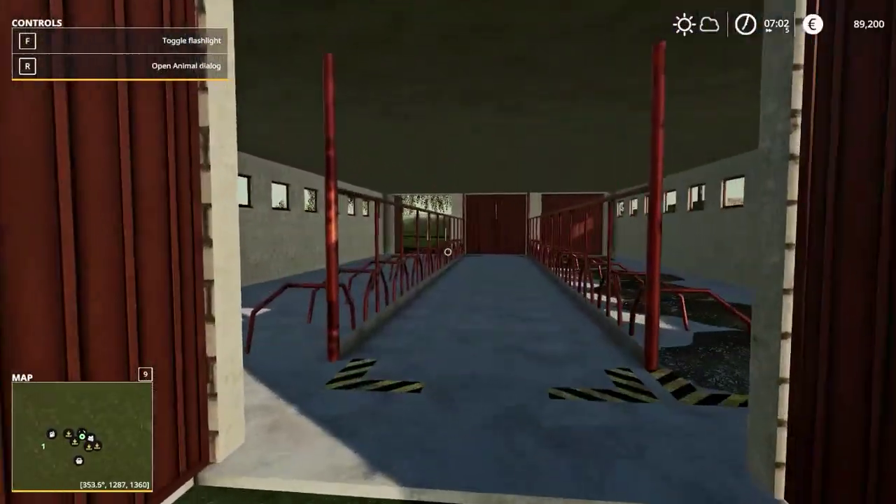
key("s")
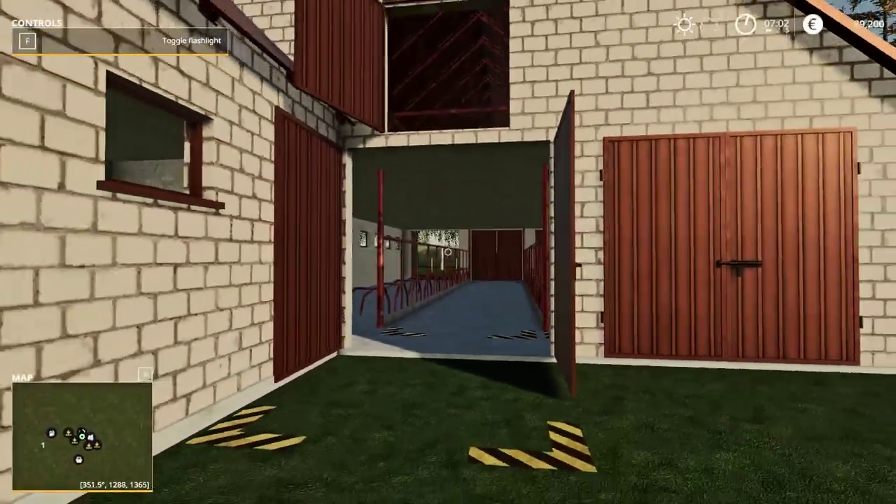
Check the land ownership around the barn on the in-game map and return to the barn
key("Escape")
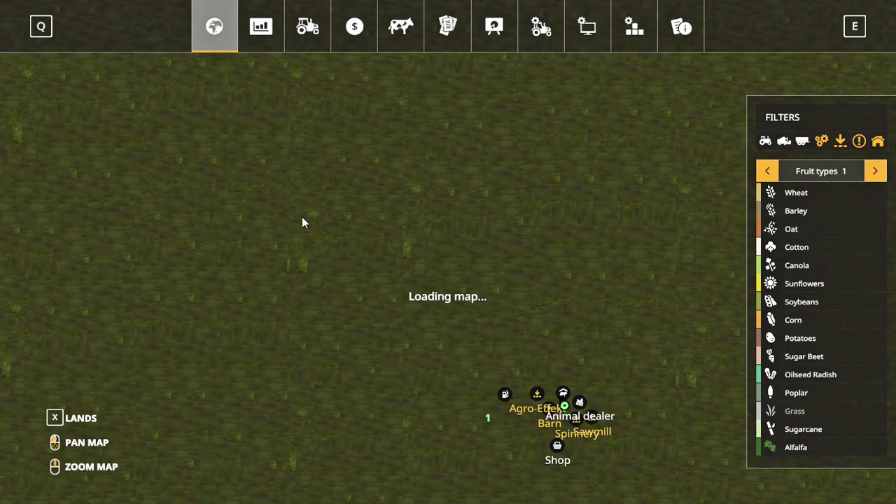
key("x")
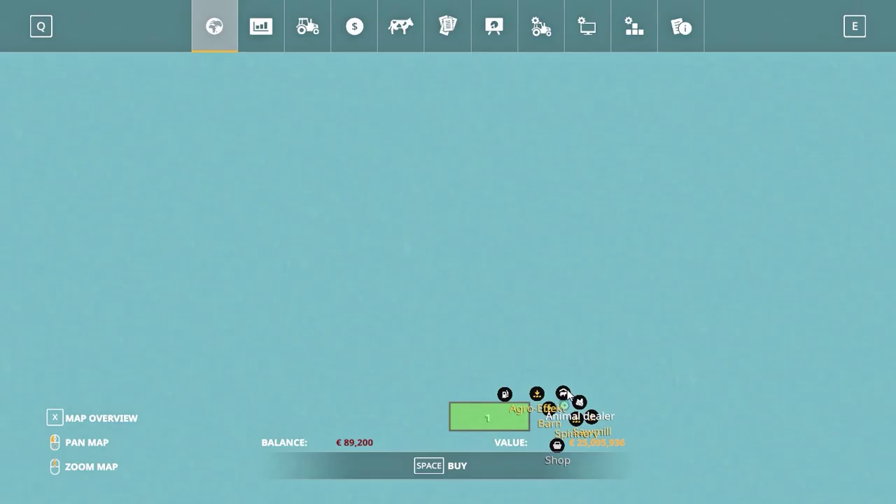
key("x")
mouse_move(563, 393)
key("space")
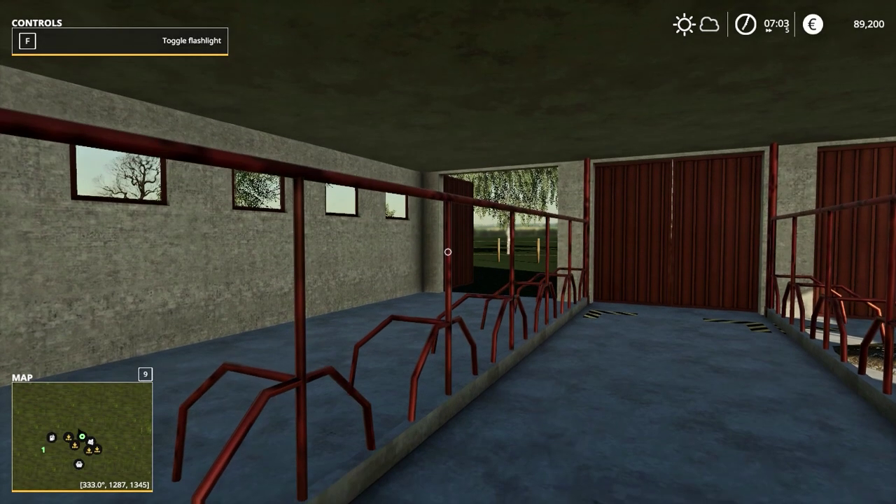